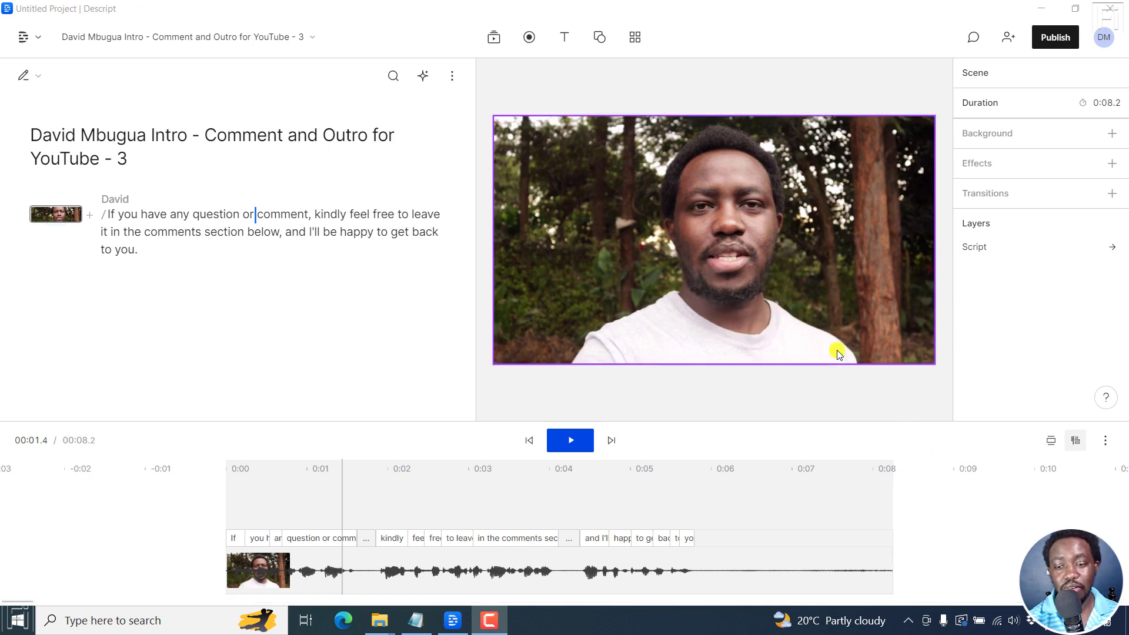
# Examine the template gallery's categories, including Titles, Intros, Slides, Multi-Cam, Audiograms, Vertical, Annotations, Overlays and Frames, and close the gallery.
pyautogui.click(636, 37)
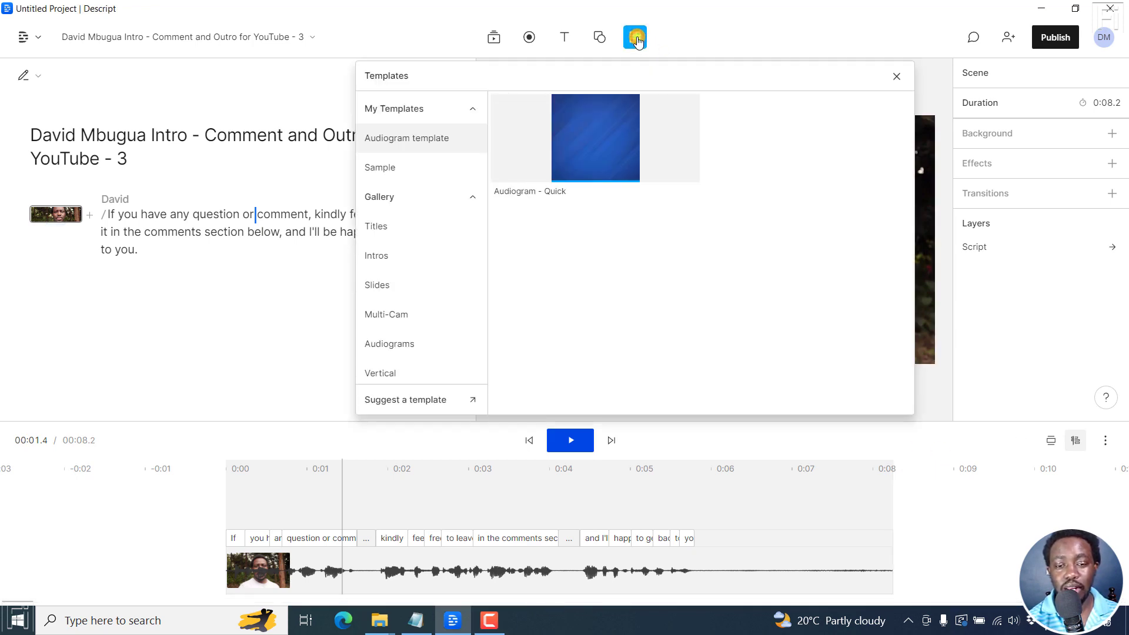
pyautogui.click(471, 110)
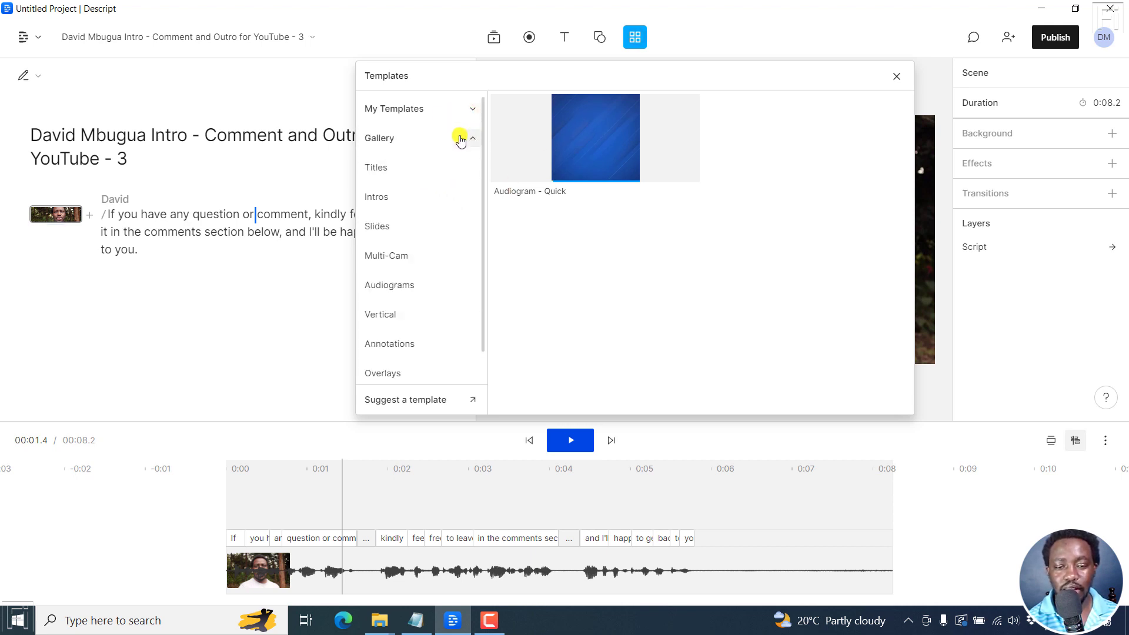
pyautogui.click(471, 141)
pyautogui.click(471, 141)
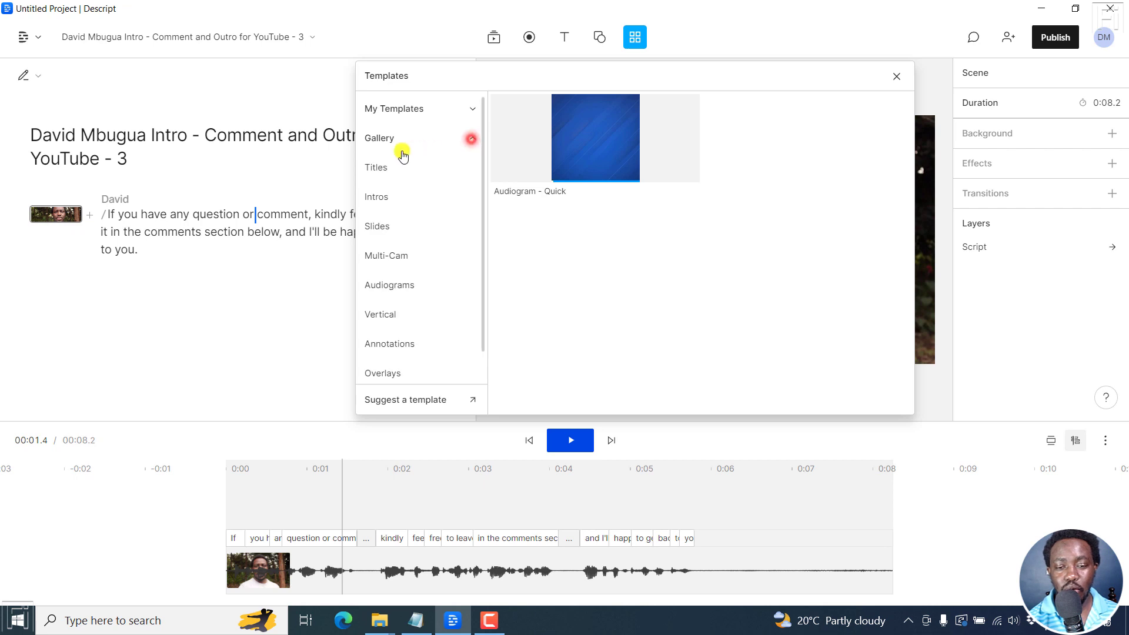
pyautogui.click(394, 164)
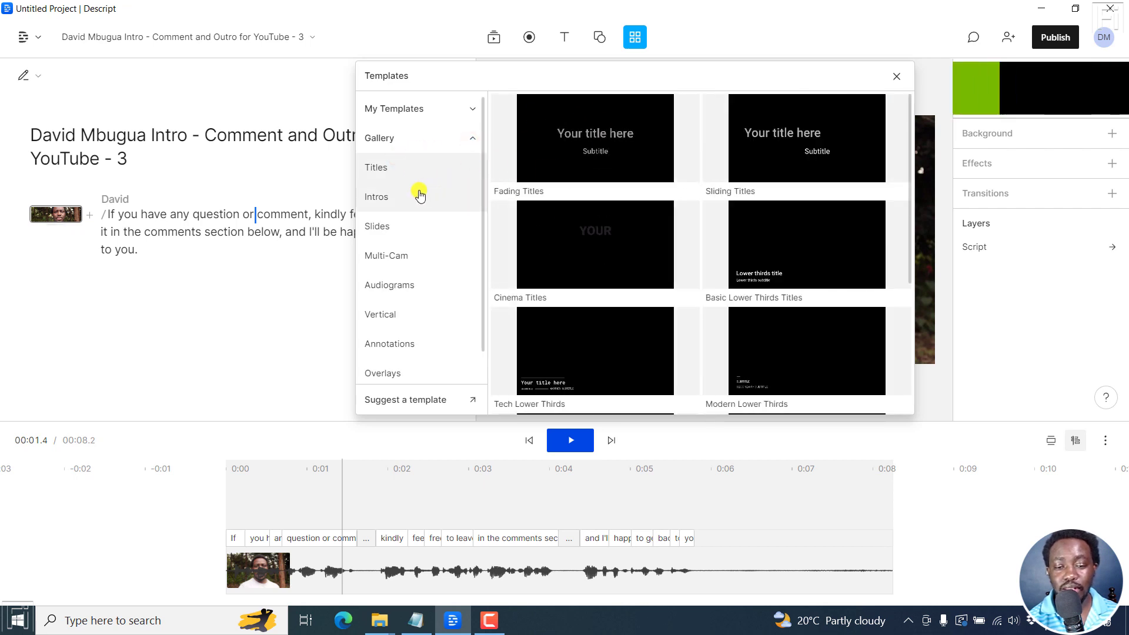
pyautogui.click(390, 197)
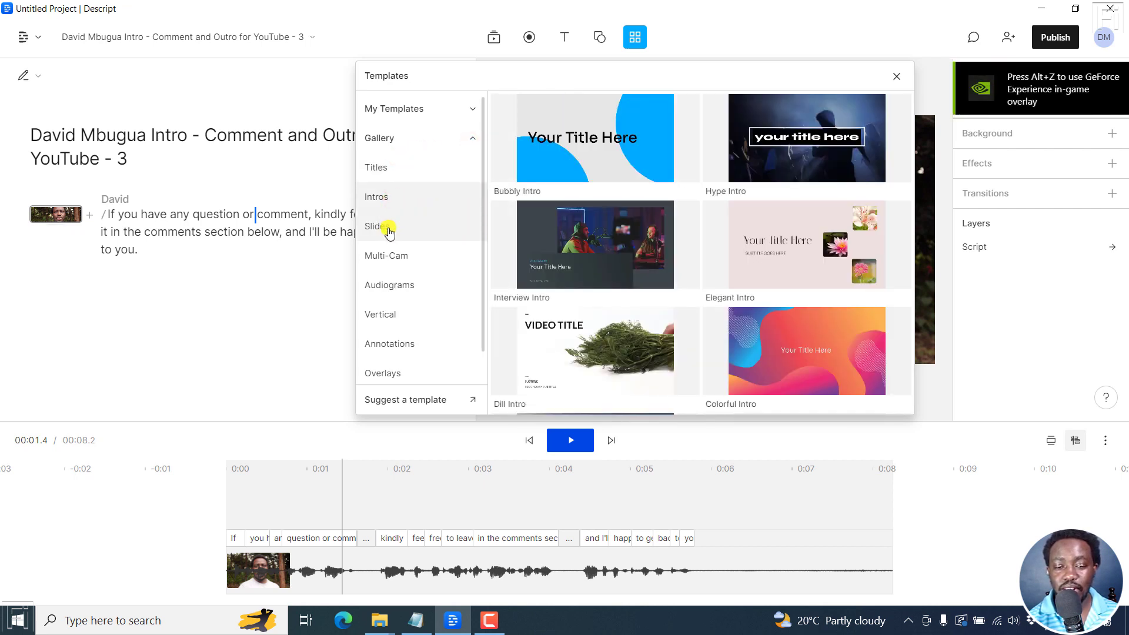
pyautogui.click(388, 230)
pyautogui.click(398, 256)
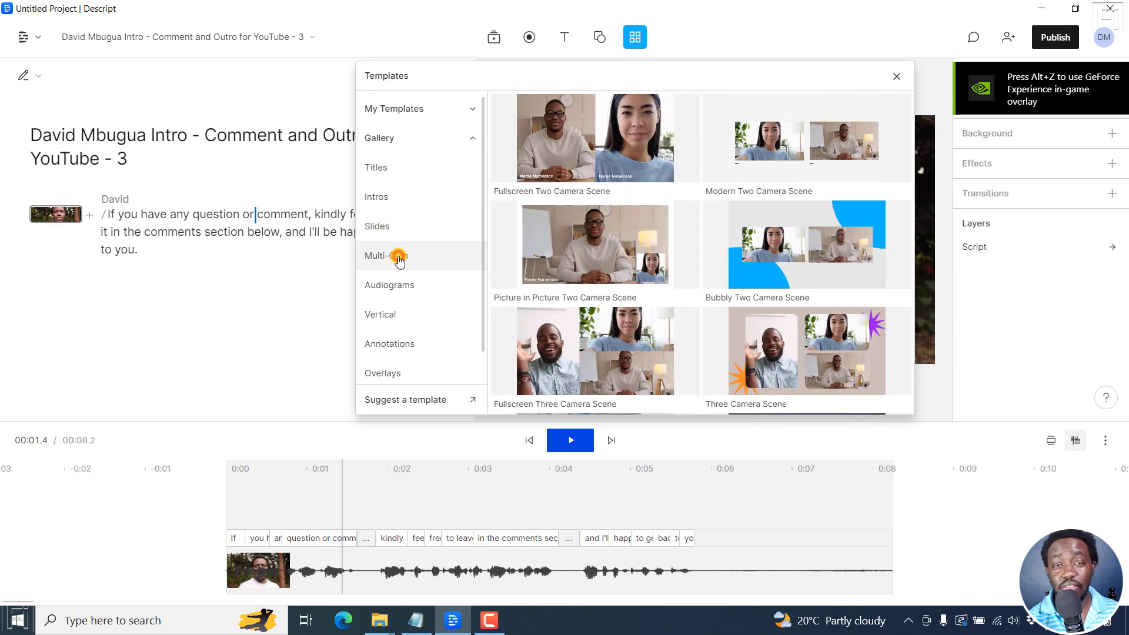
pyautogui.click(412, 286)
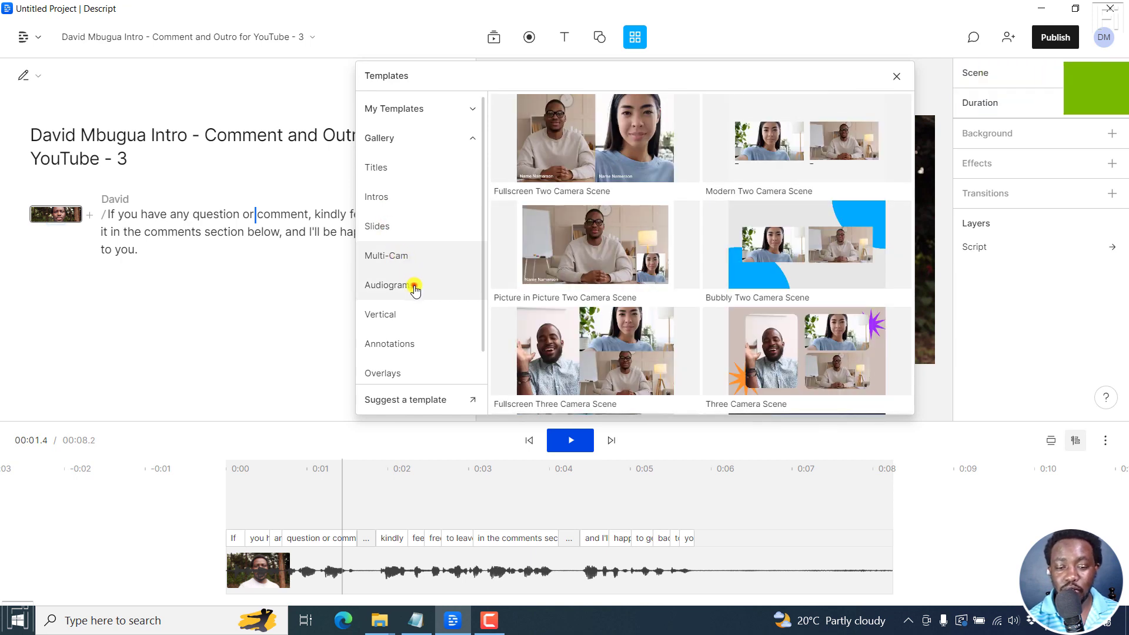
pyautogui.click(404, 316)
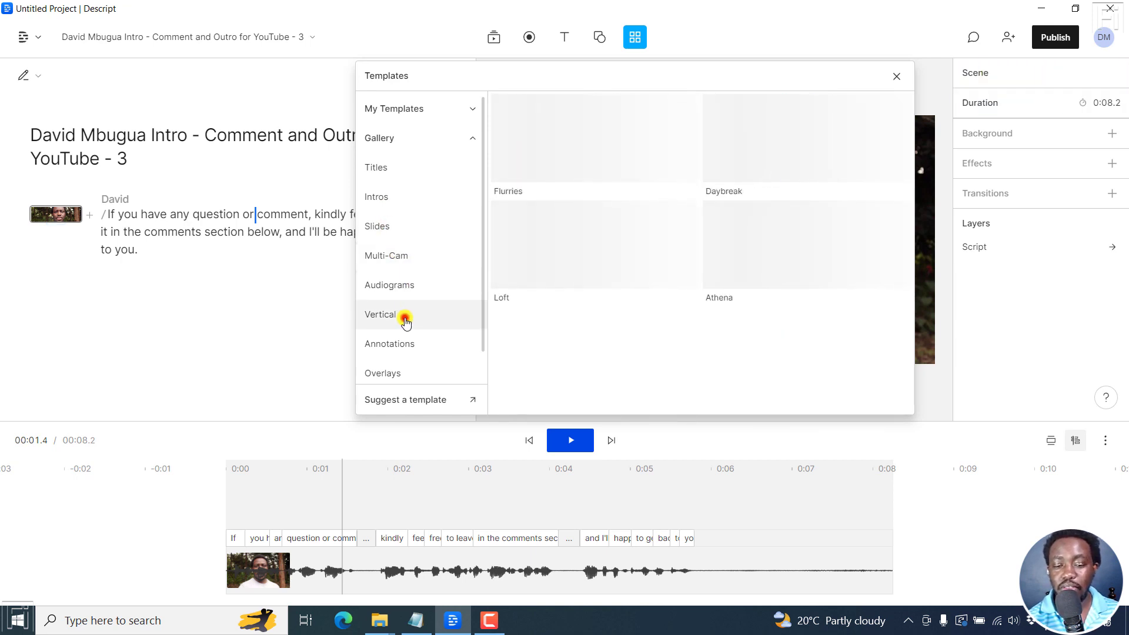
pyautogui.click(418, 345)
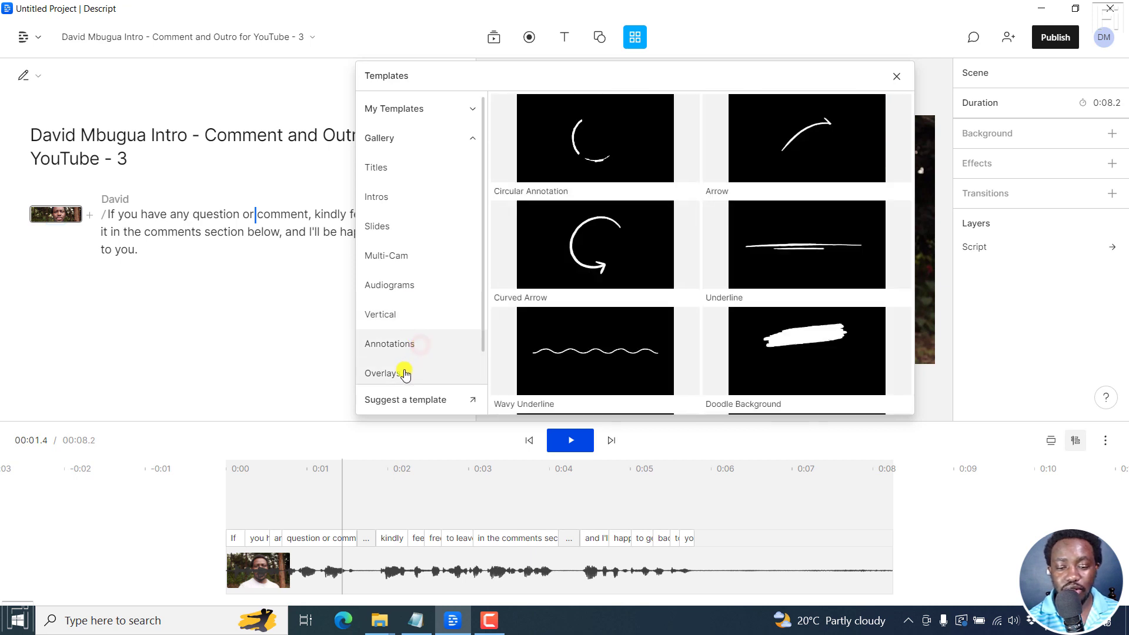
pyautogui.click(403, 370)
pyautogui.moveTo(481, 259); pyautogui.dragTo(477, 327)
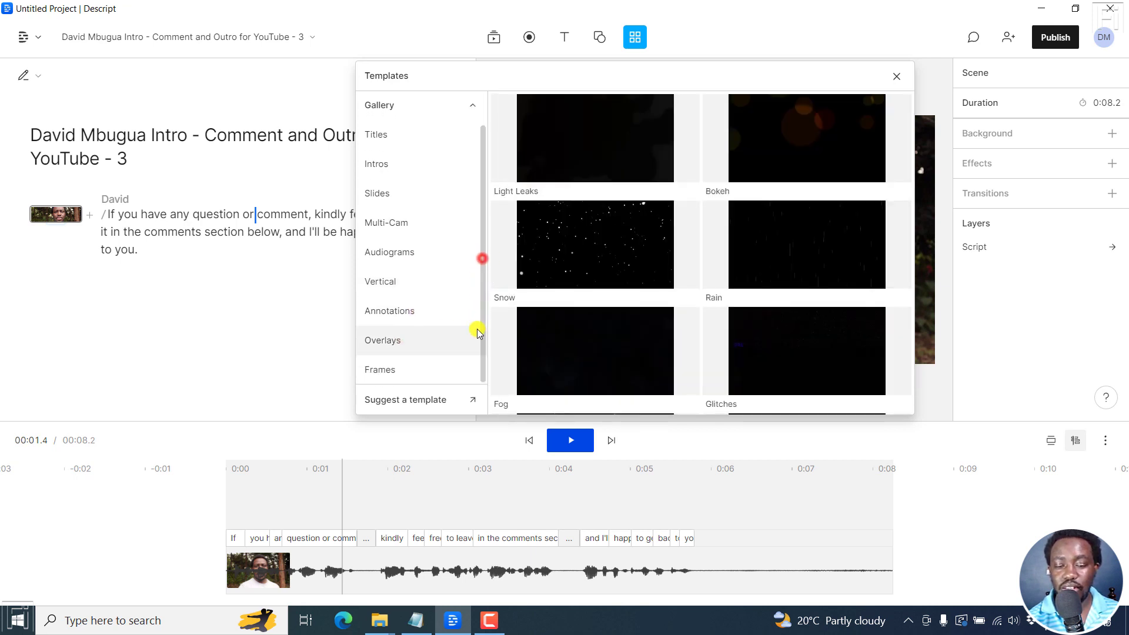
pyautogui.click(407, 367)
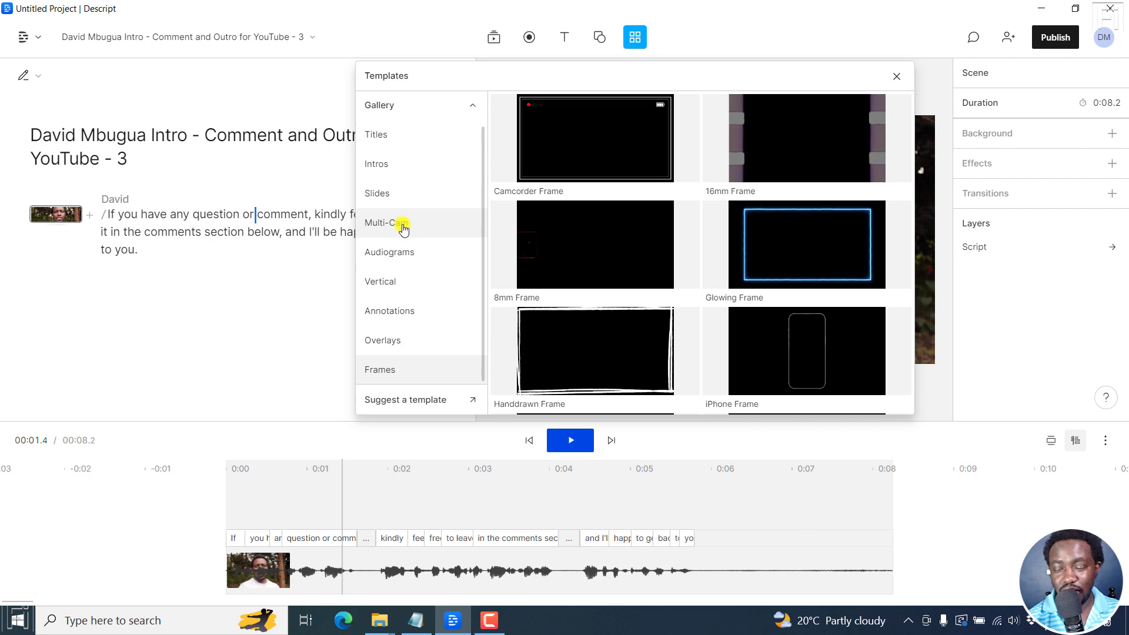
pyautogui.click(473, 111)
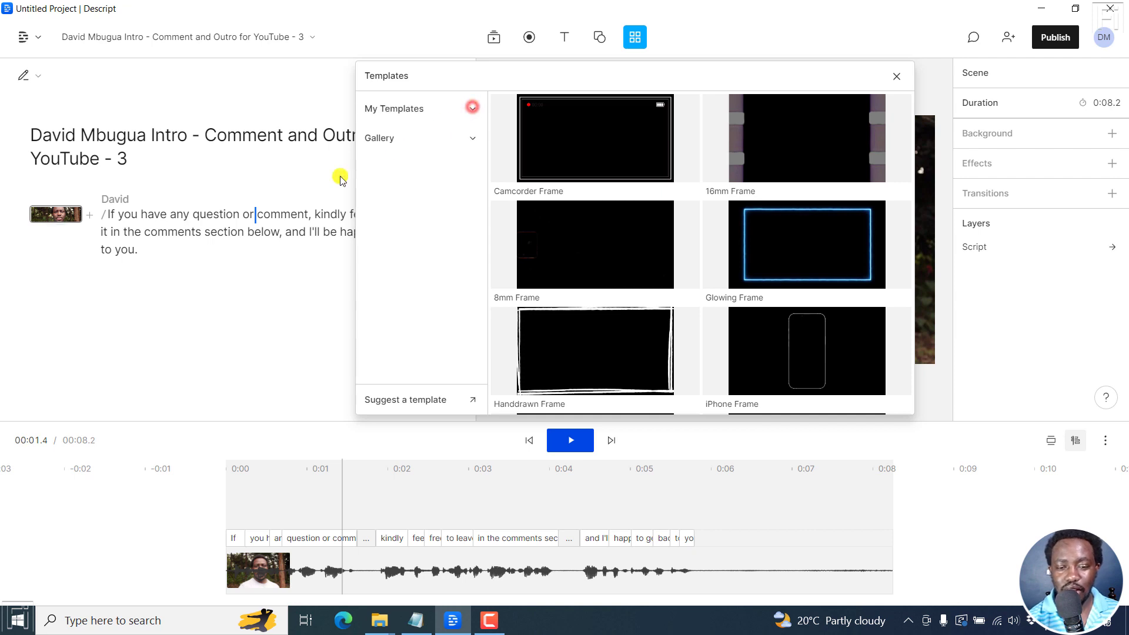
pyautogui.press('Escape')
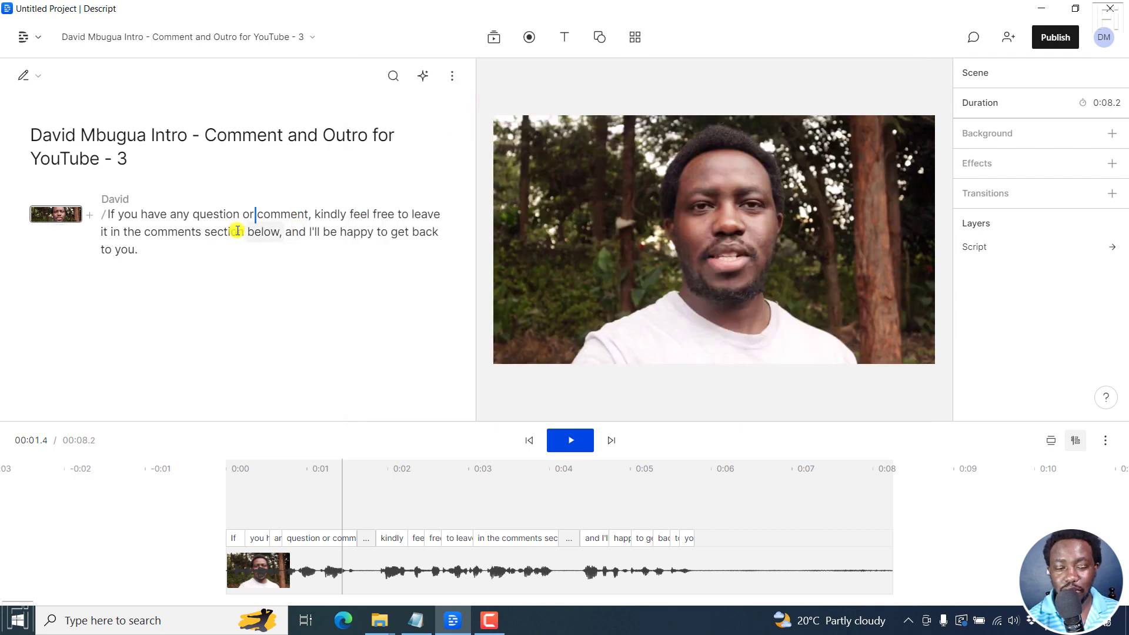
pyautogui.moveTo(157, 253); pyautogui.dragTo(107, 215)
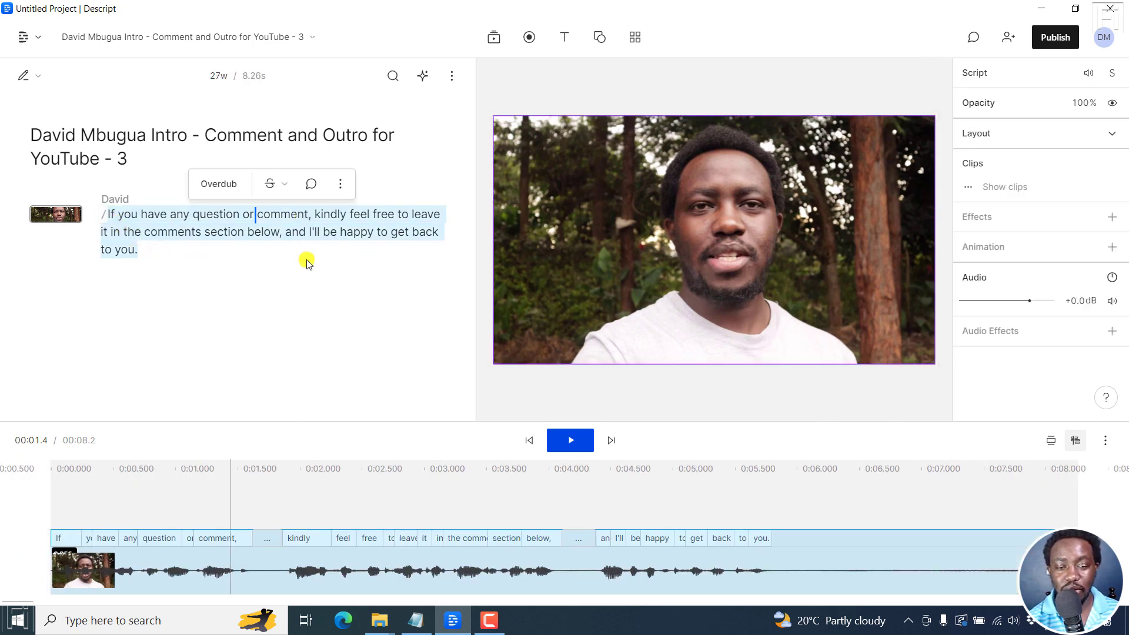
pyautogui.rightClick(176, 226)
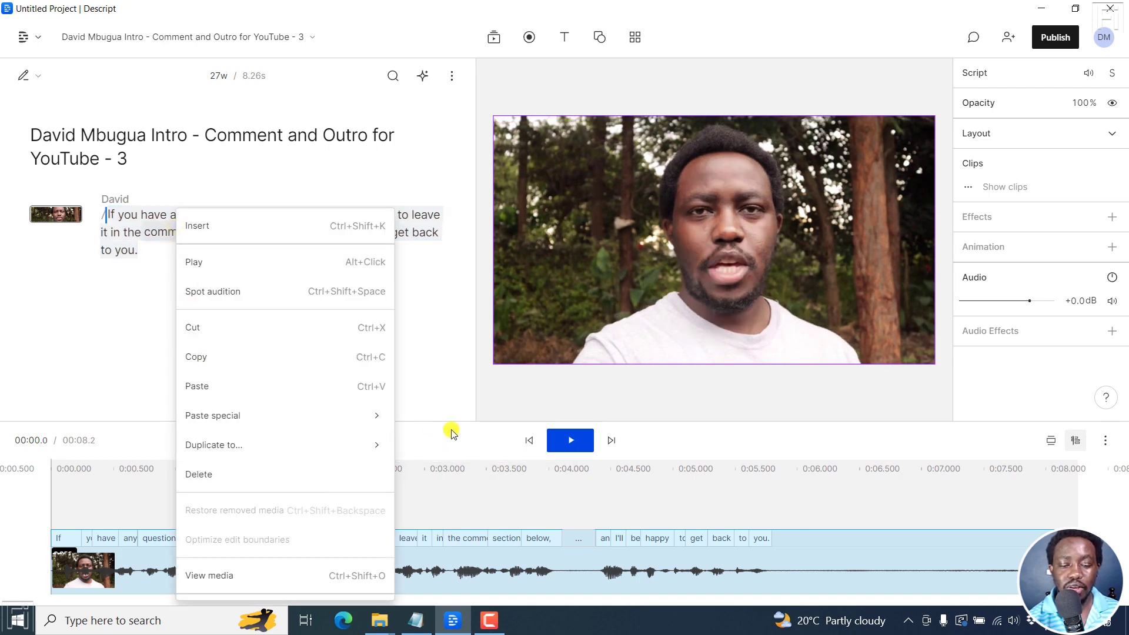
pyautogui.click(451, 372)
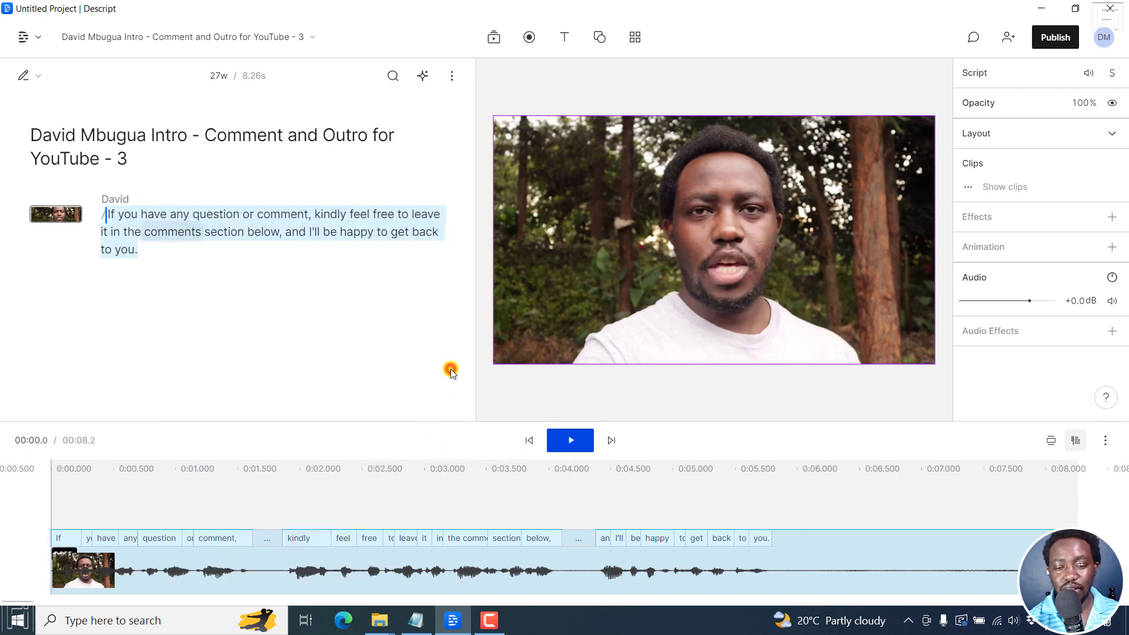
# Leave the open project for the drive view and create a new template from its Templates section.
pyautogui.click(24, 37)
pyautogui.click(61, 77)
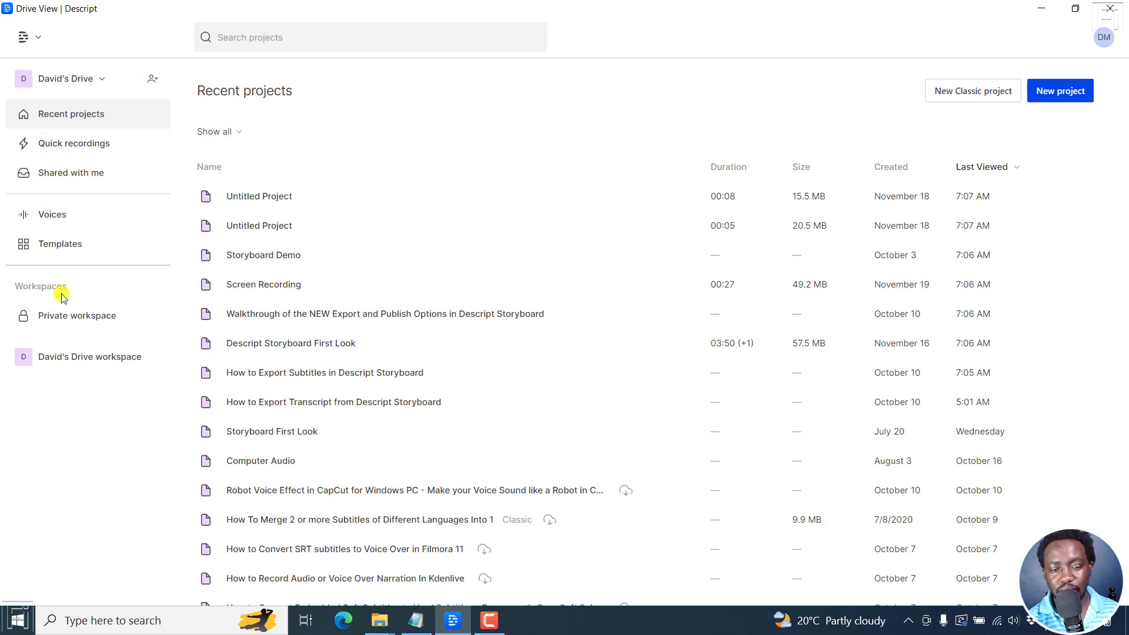
pyautogui.click(76, 244)
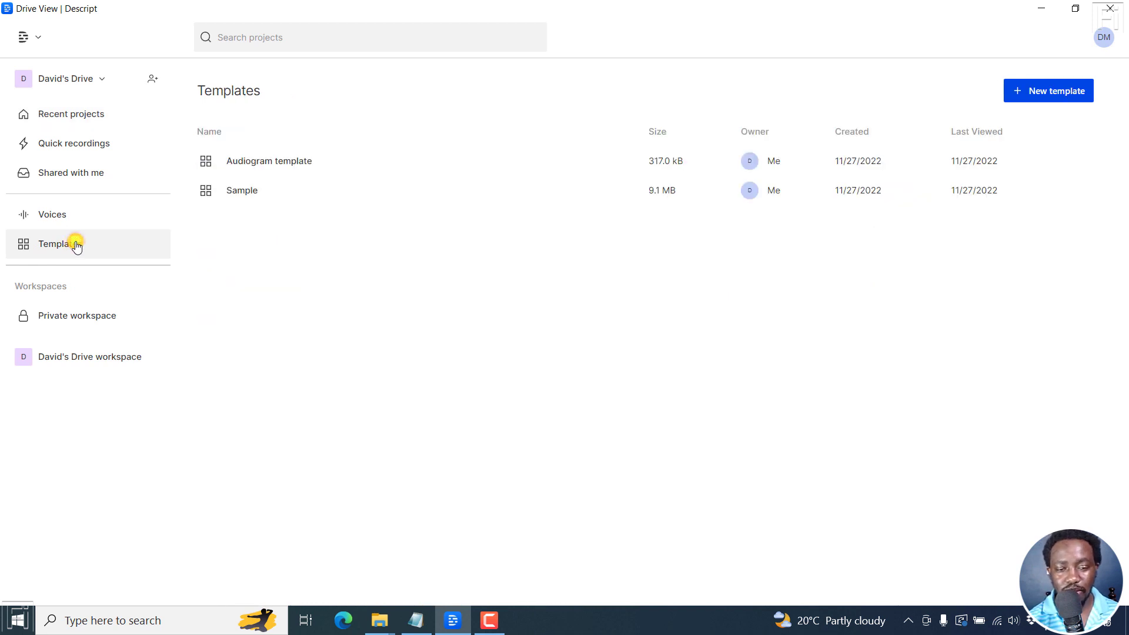
pyautogui.click(1040, 88)
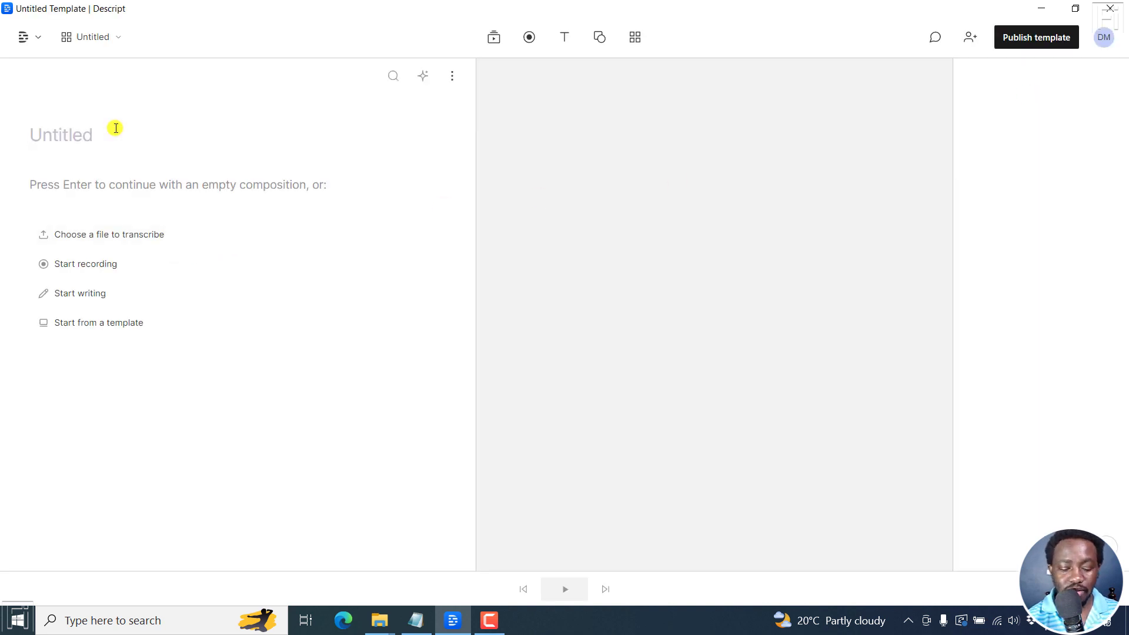
# Title the template "Vlog Template" as an empty composition and switch it to video.
pyautogui.write('Vlog Template')
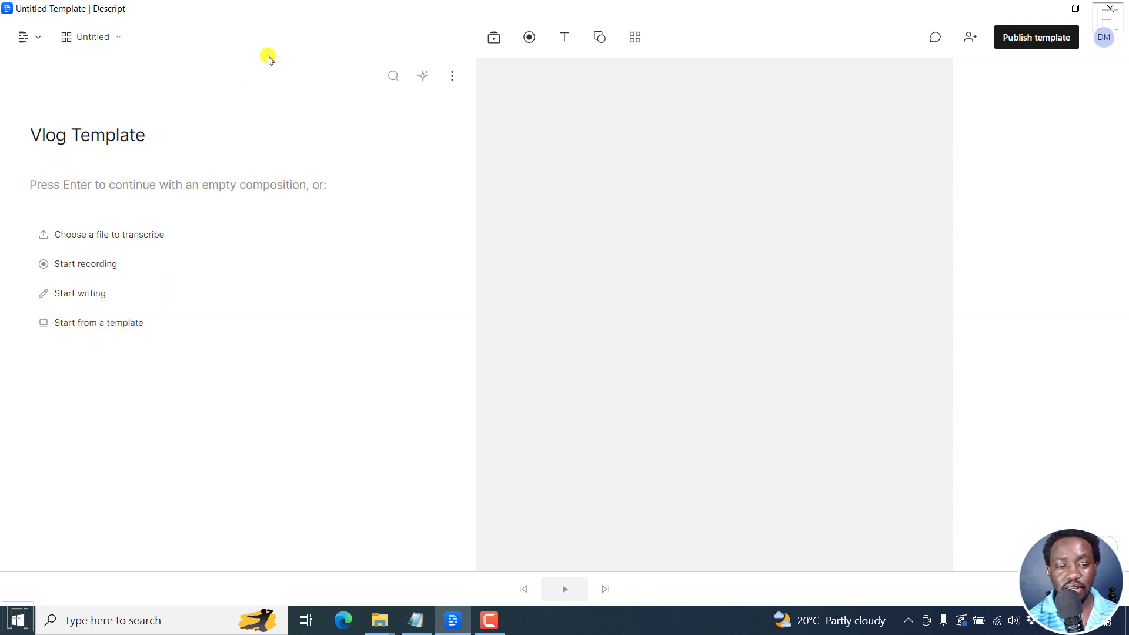
pyautogui.press('Return')
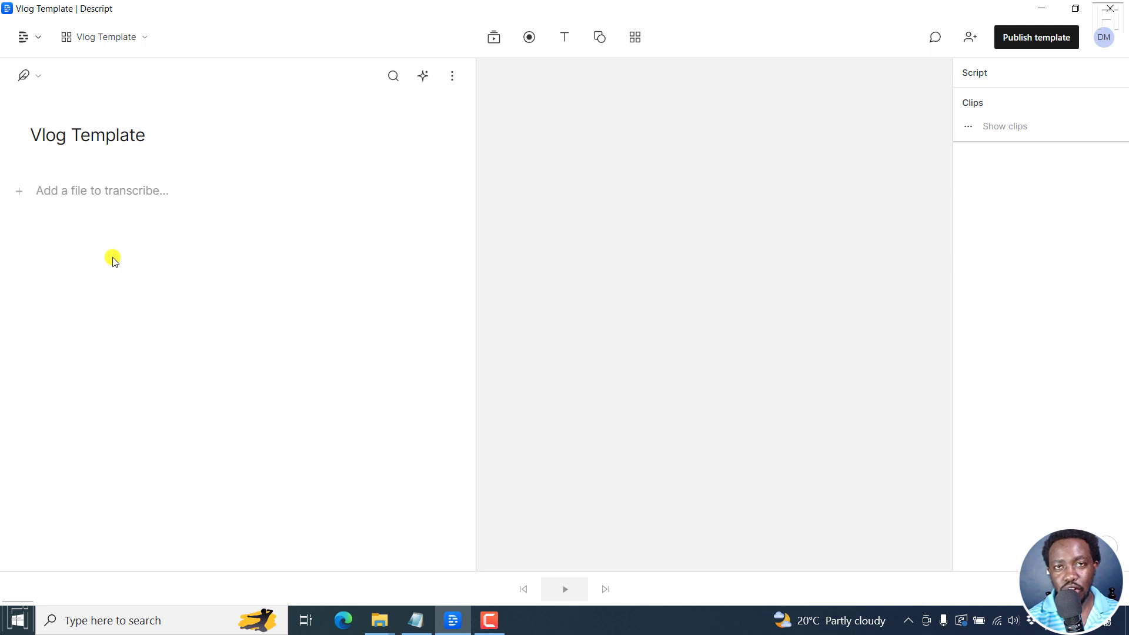
pyautogui.click(453, 84)
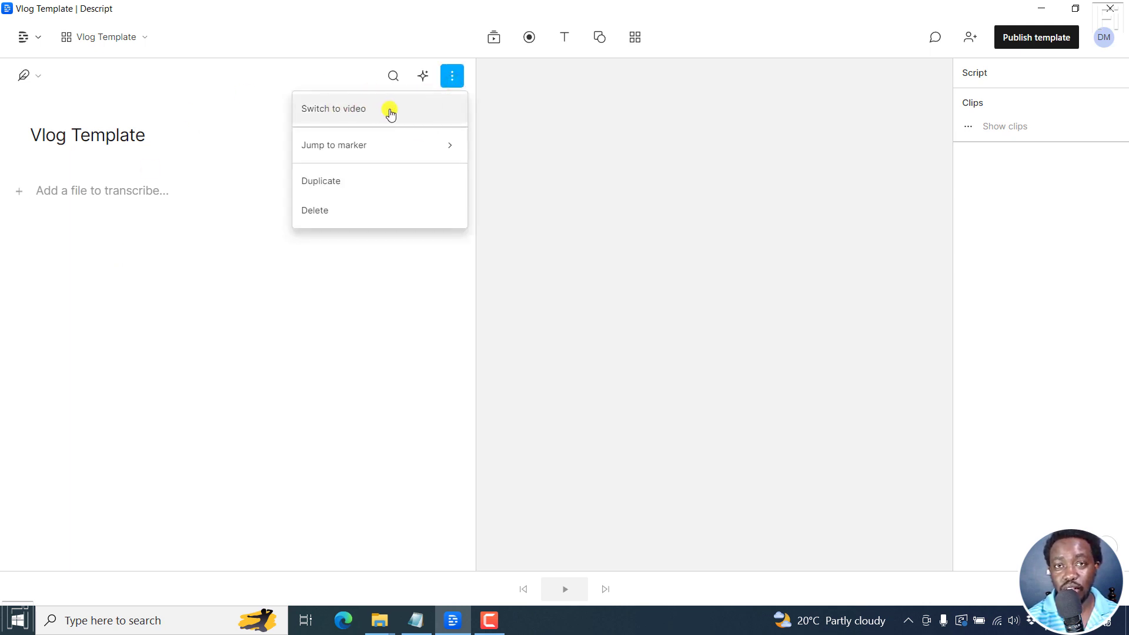
pyautogui.click(389, 112)
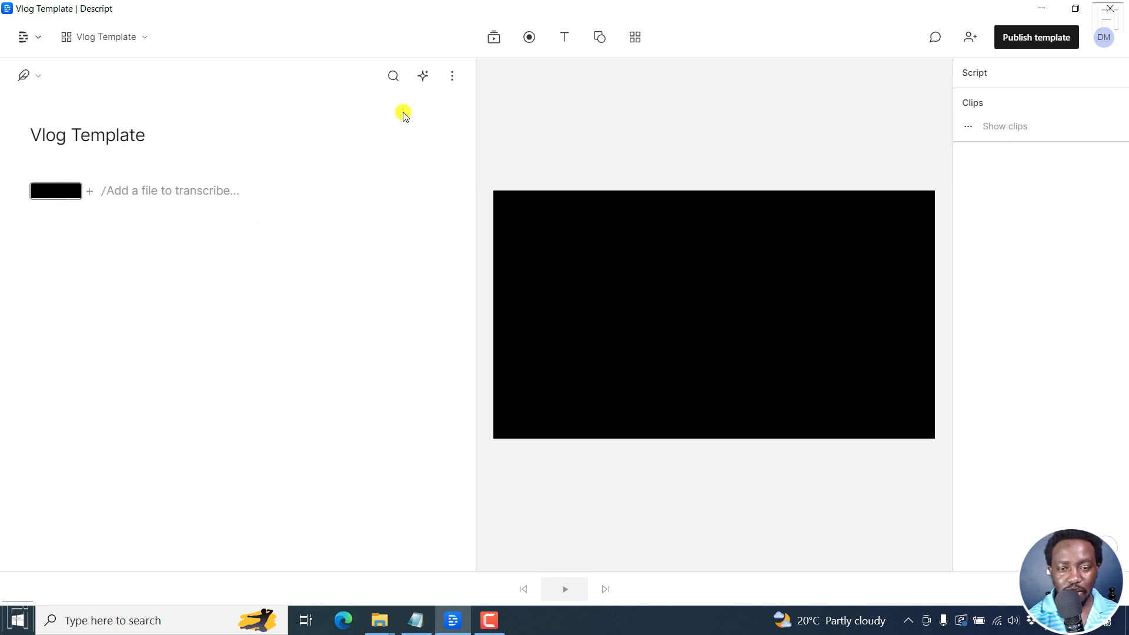
# Import the four pexels JPG images from the Downloads folder into the template's media files.
pyautogui.click(494, 39)
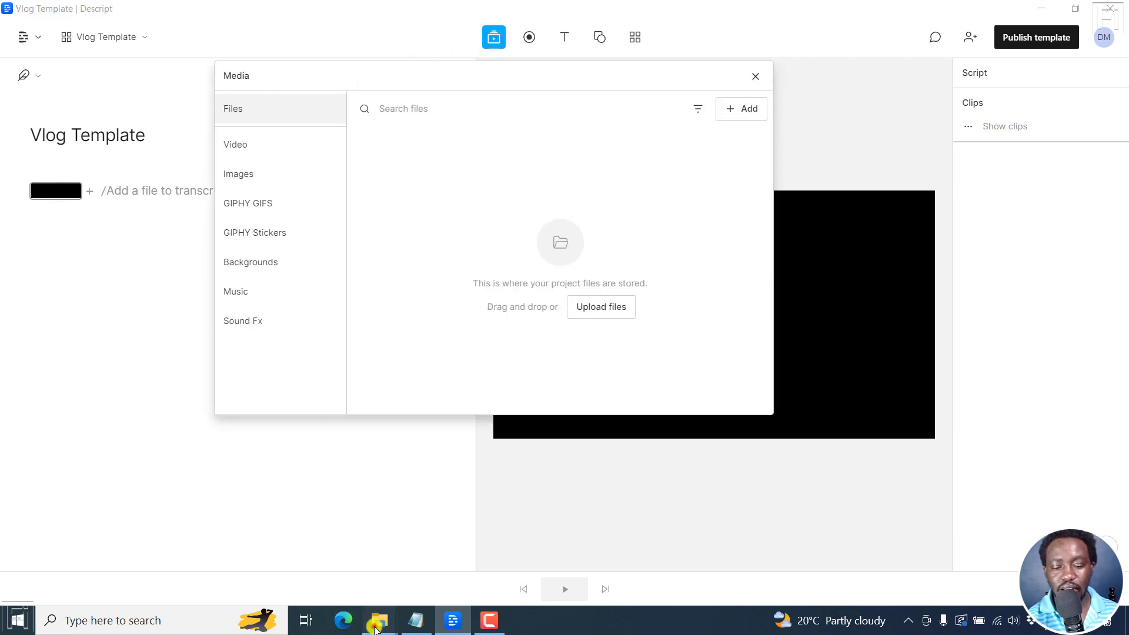
pyautogui.moveTo(379, 620)
pyautogui.click(468, 538)
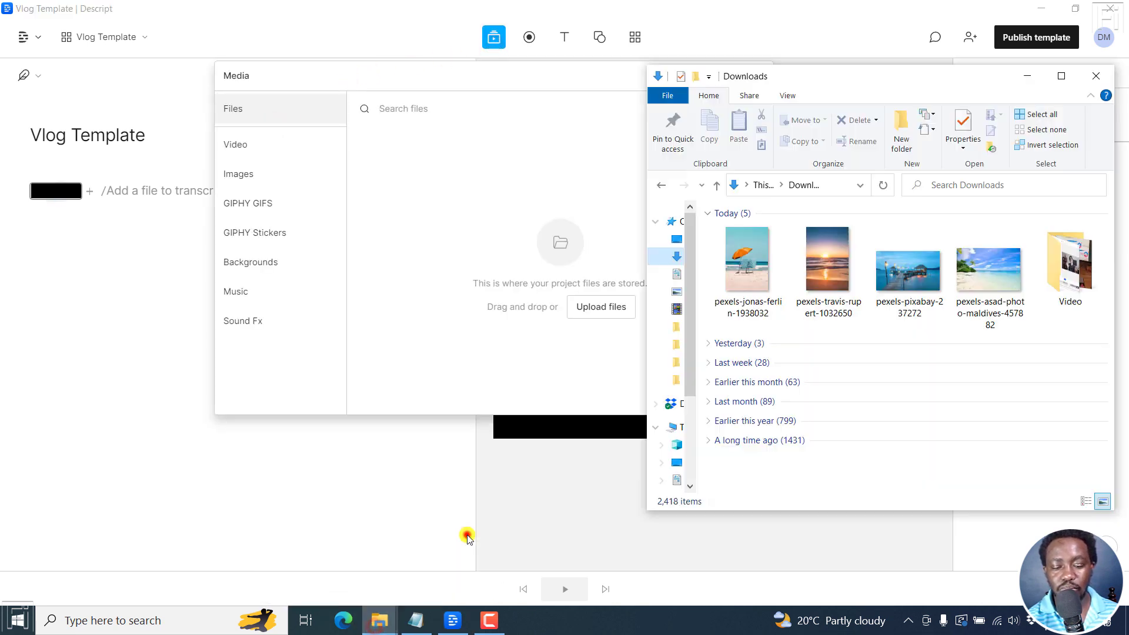
pyautogui.click(971, 288)
pyautogui.keyDown('shift'); pyautogui.click(765, 289); pyautogui.keyUp('shift')
pyautogui.moveTo(764, 289); pyautogui.dragTo(551, 256)
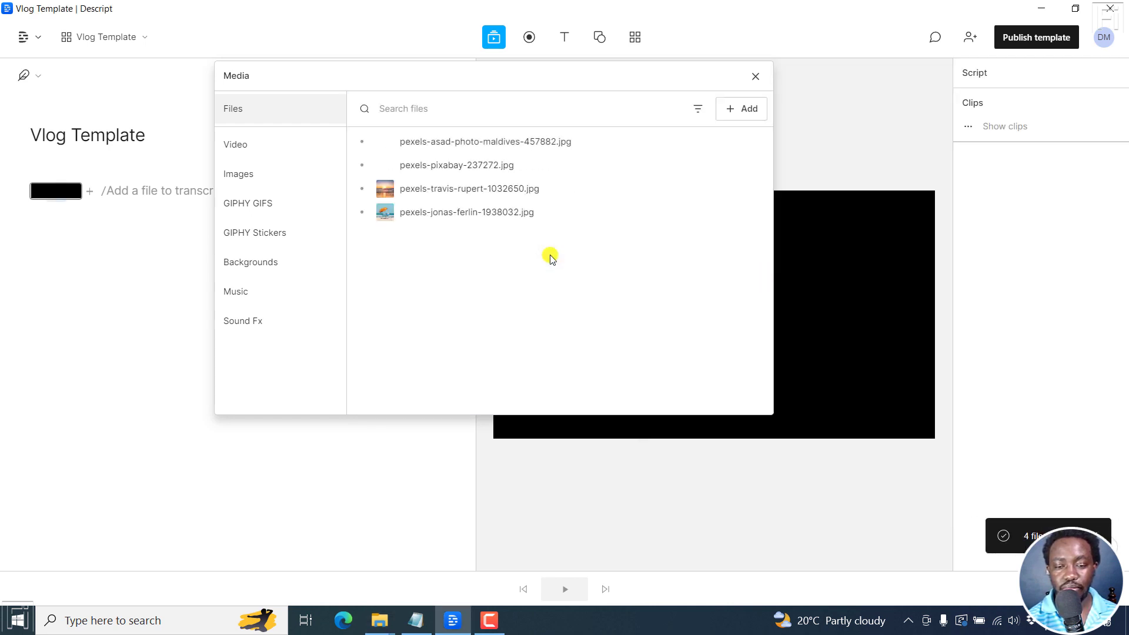
pyautogui.click(198, 428)
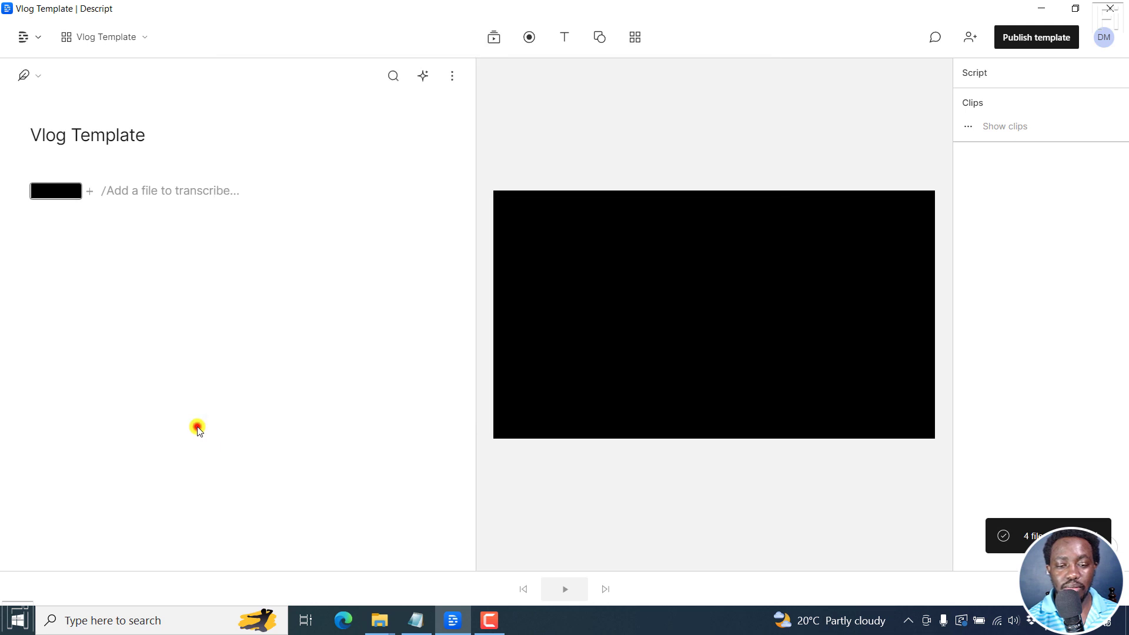
# Change the composition's video format to Square.
pyautogui.click(452, 81)
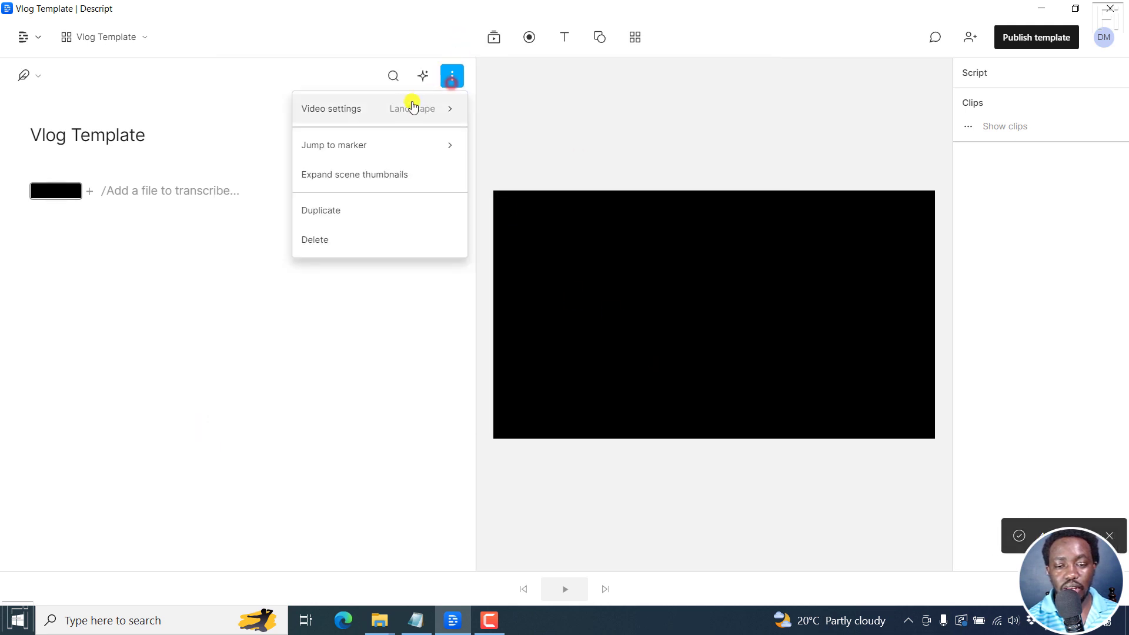
pyautogui.moveTo(405, 108)
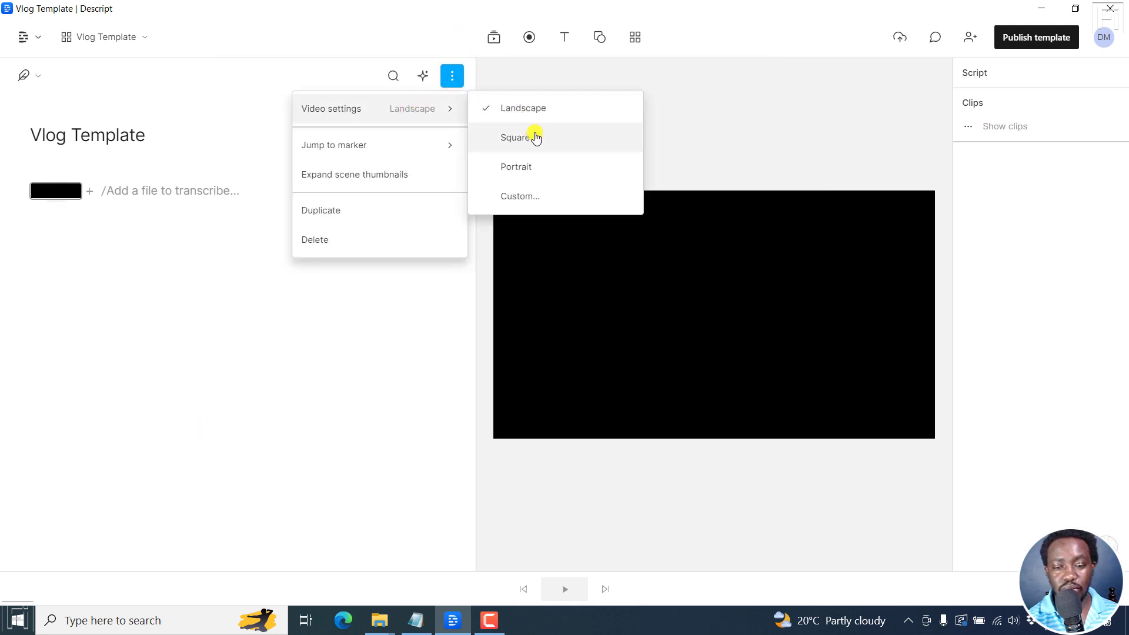
pyautogui.click(536, 137)
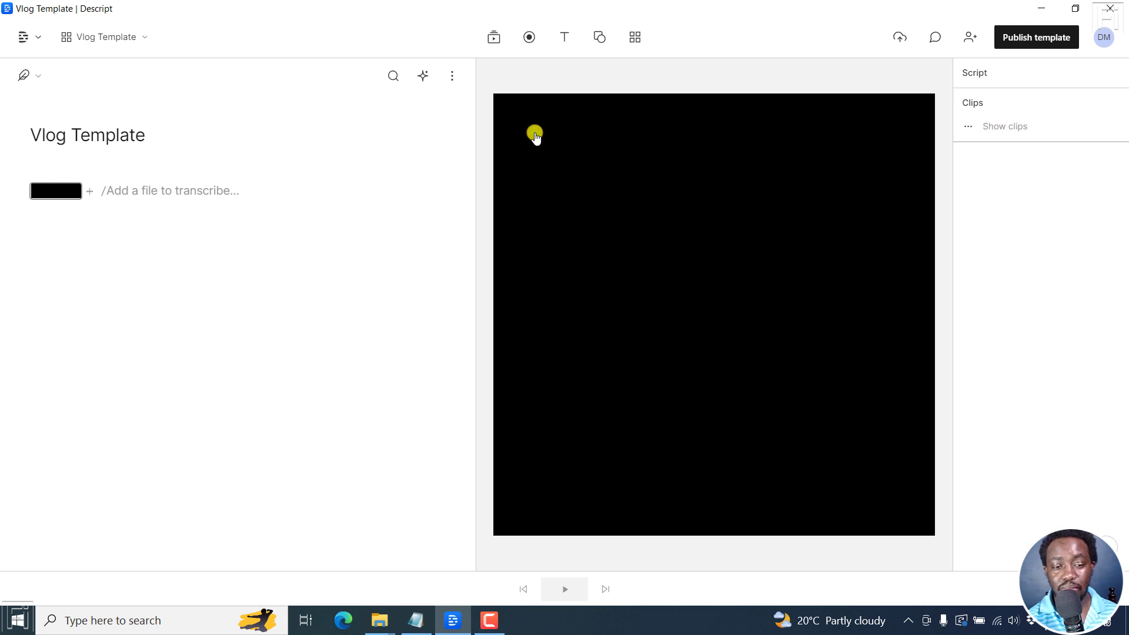
# Add pexels-pixabay-237272.jpg to the script and enlarge it vertically until it fills the whole square canvas.
pyautogui.click(494, 45)
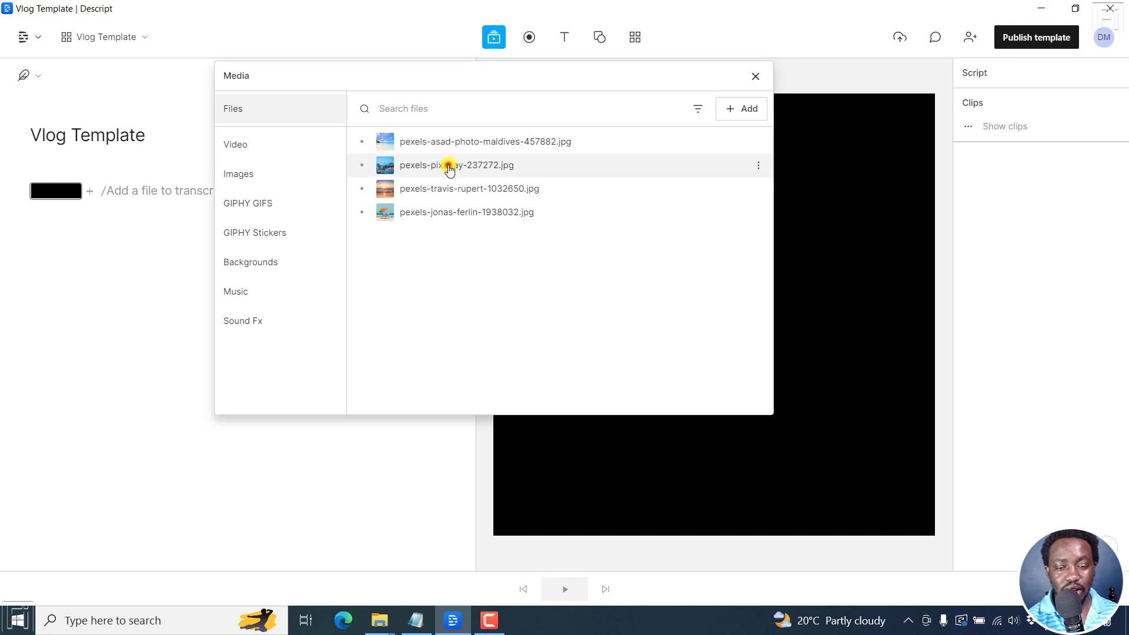
pyautogui.moveTo(450, 169); pyautogui.dragTo(121, 194)
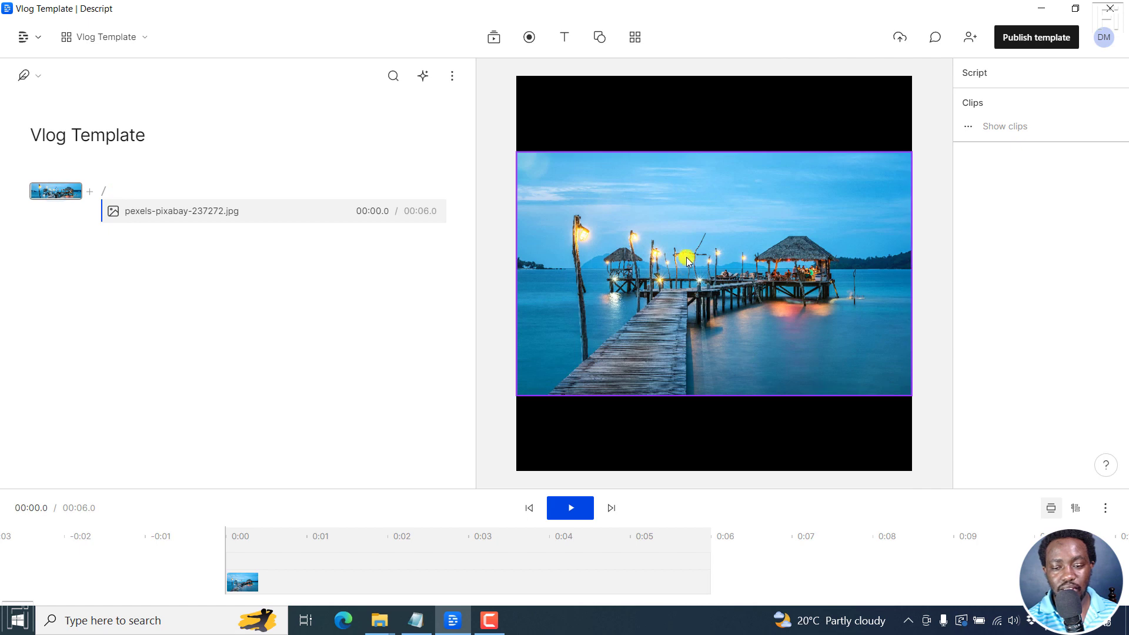
pyautogui.click(681, 184)
pyautogui.moveTo(802, 152); pyautogui.dragTo(793, 66)
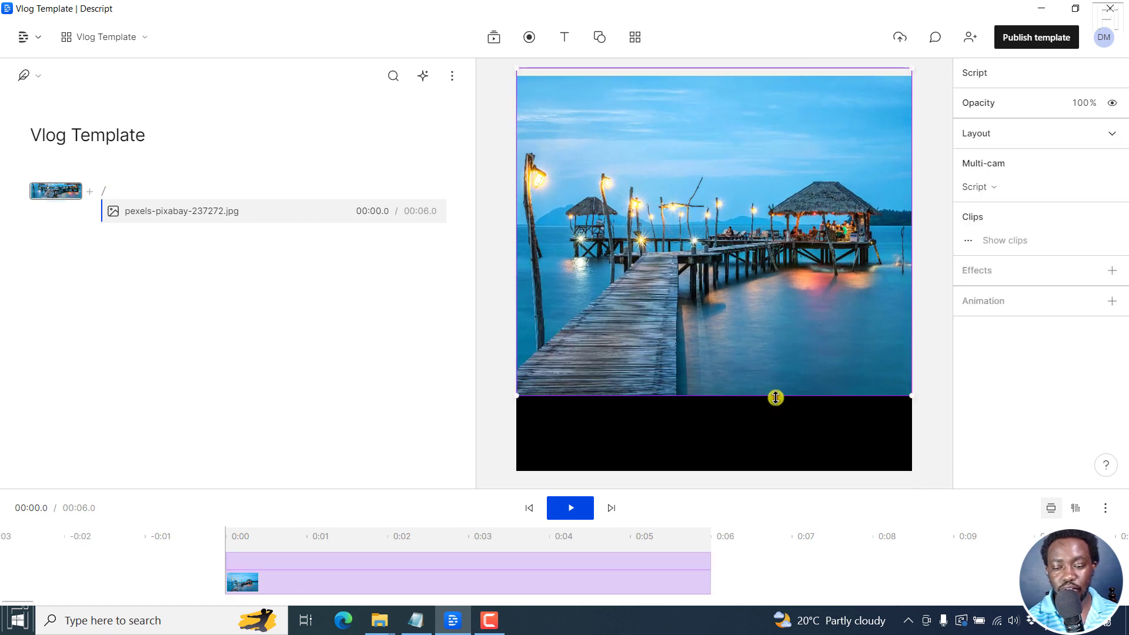
pyautogui.moveTo(775, 398); pyautogui.dragTo(781, 484)
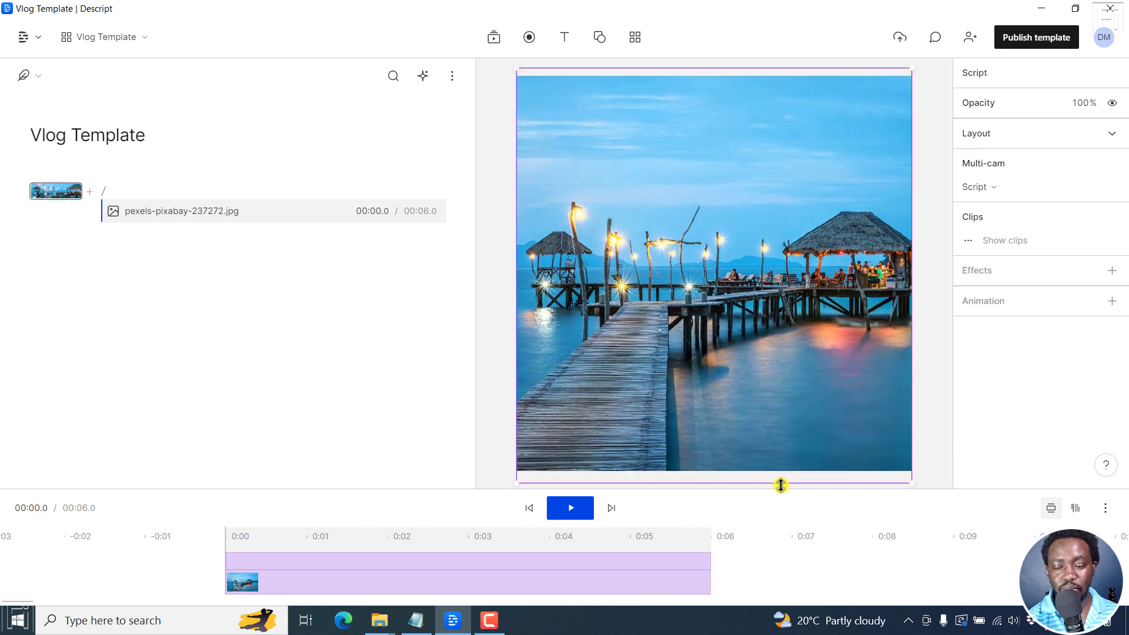
pyautogui.click(921, 345)
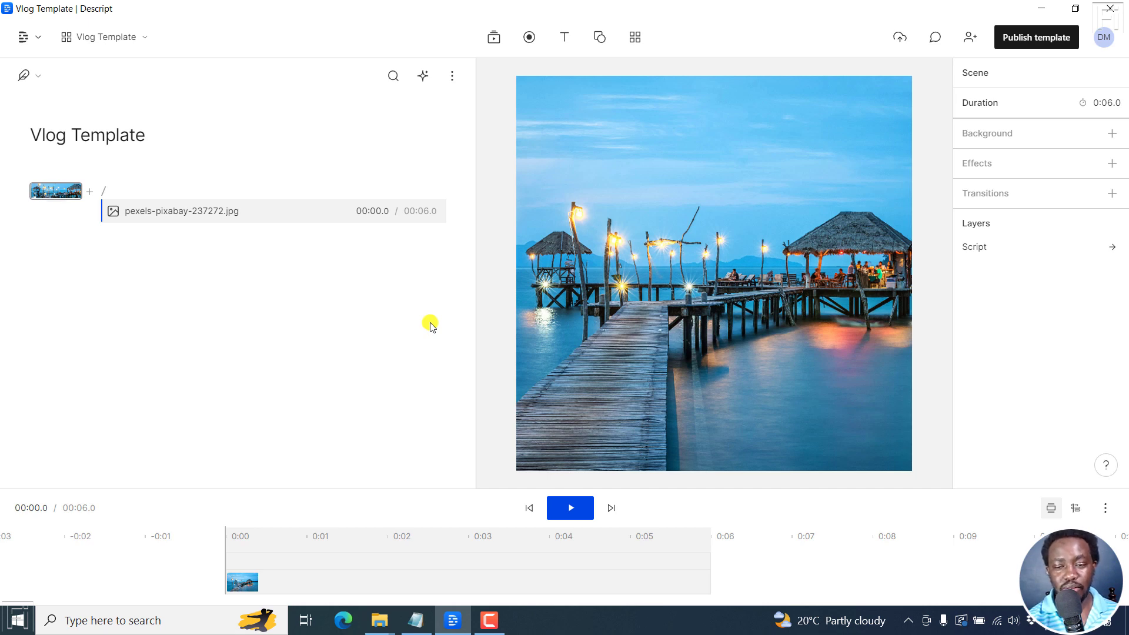
# Add a title text layer to the scene reading "Welcome to Maldives".
pyautogui.click(566, 36)
pyautogui.click(532, 72)
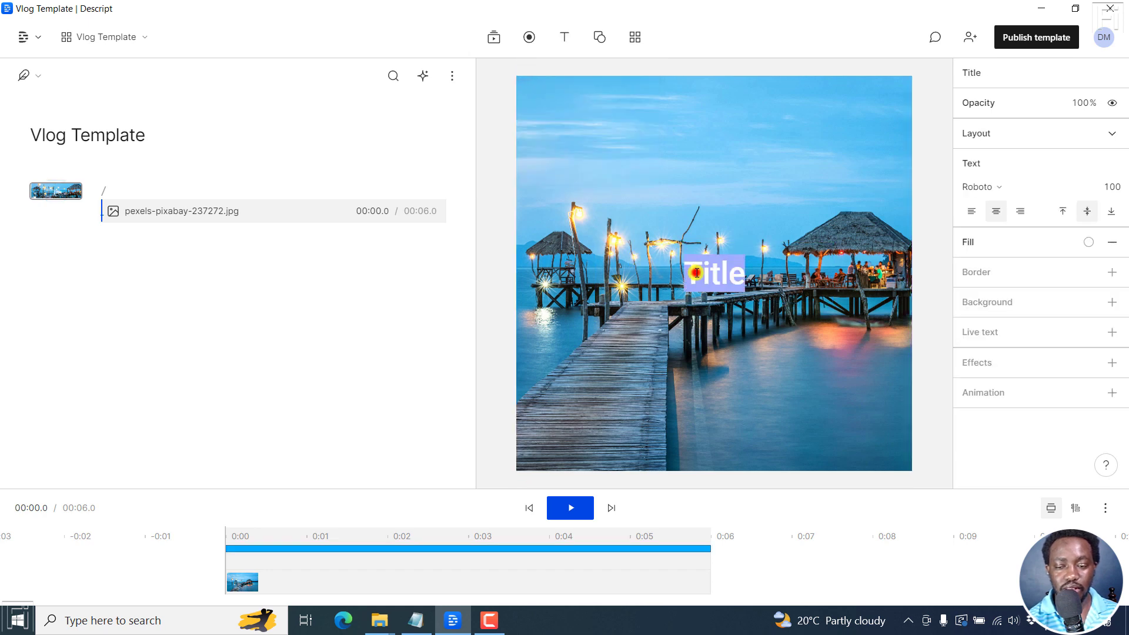
pyautogui.write('We')
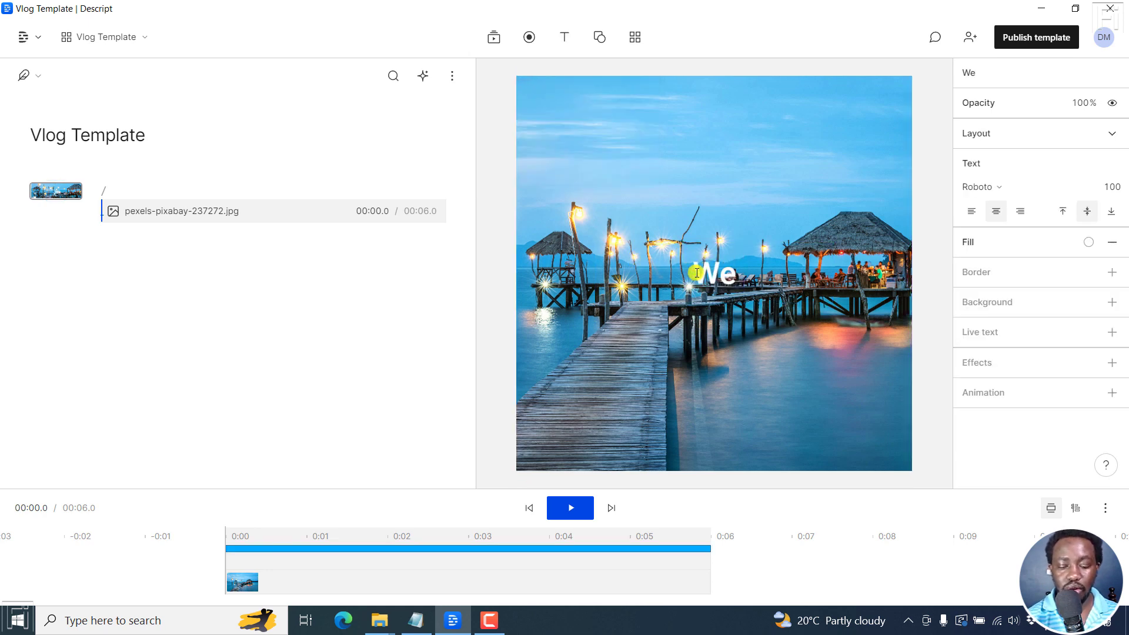
pyautogui.write('lcome to Mal')
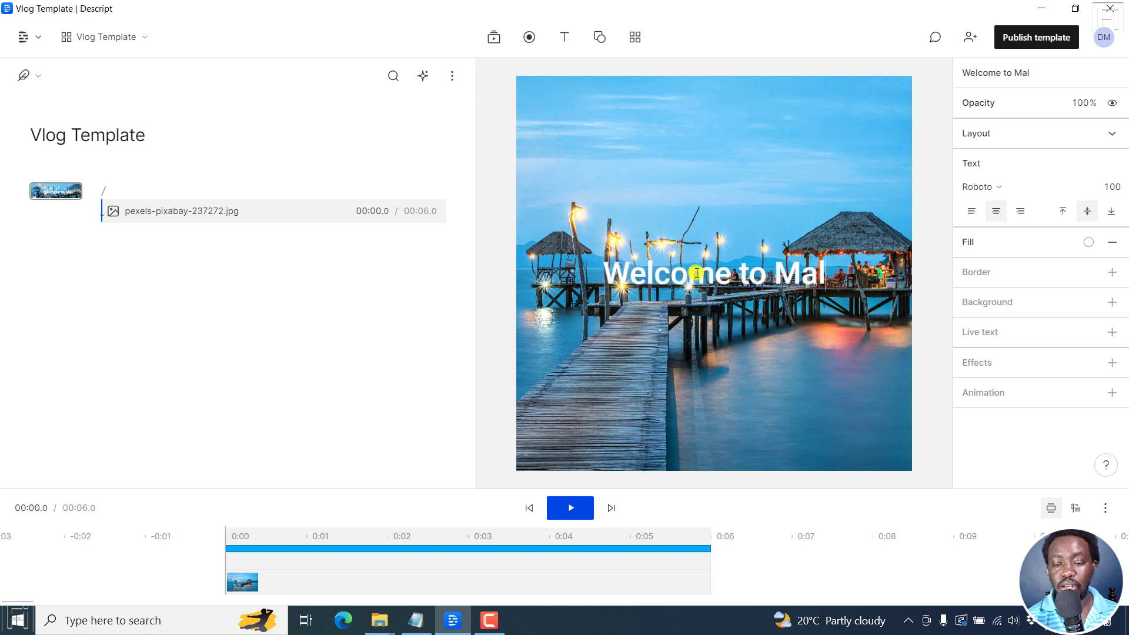
pyautogui.write('dives')
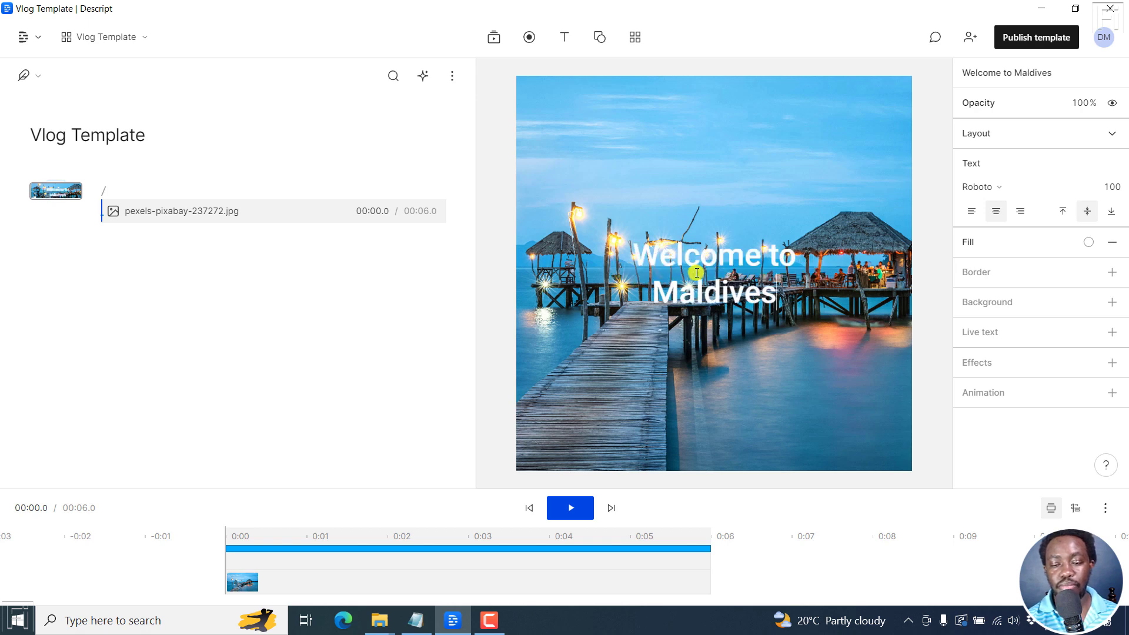
# Replace "Maldives" in the title with "the Vlog" so it reads "Welcome to the Vlog".
pyautogui.press('BackSpace')
pyautogui.press('BackSpace')
pyautogui.press('BackSpace')
pyautogui.press('BackSpace')
pyautogui.press('BackSpace')
pyautogui.press('BackSpace')
pyautogui.press('BackSpace')
pyautogui.press('BackSpace')
pyautogui.press('BackSpace')
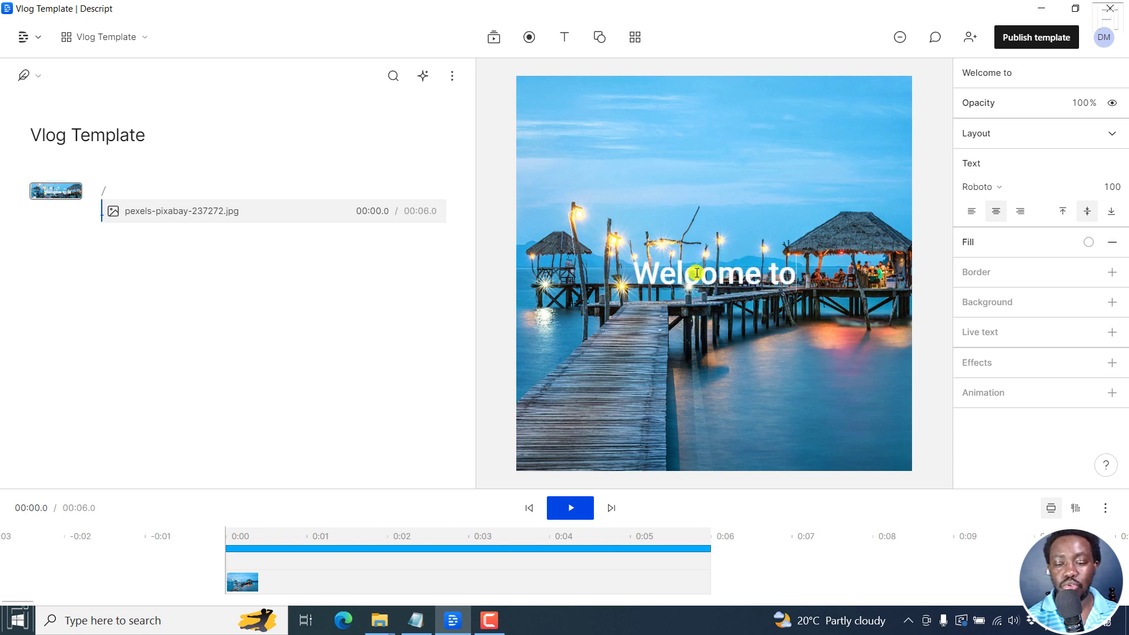
pyautogui.write('the')
pyautogui.press('BackSpace')
pyautogui.press('BackSpace')
pyautogui.press('BackSpace')
pyautogui.write('the vlo')
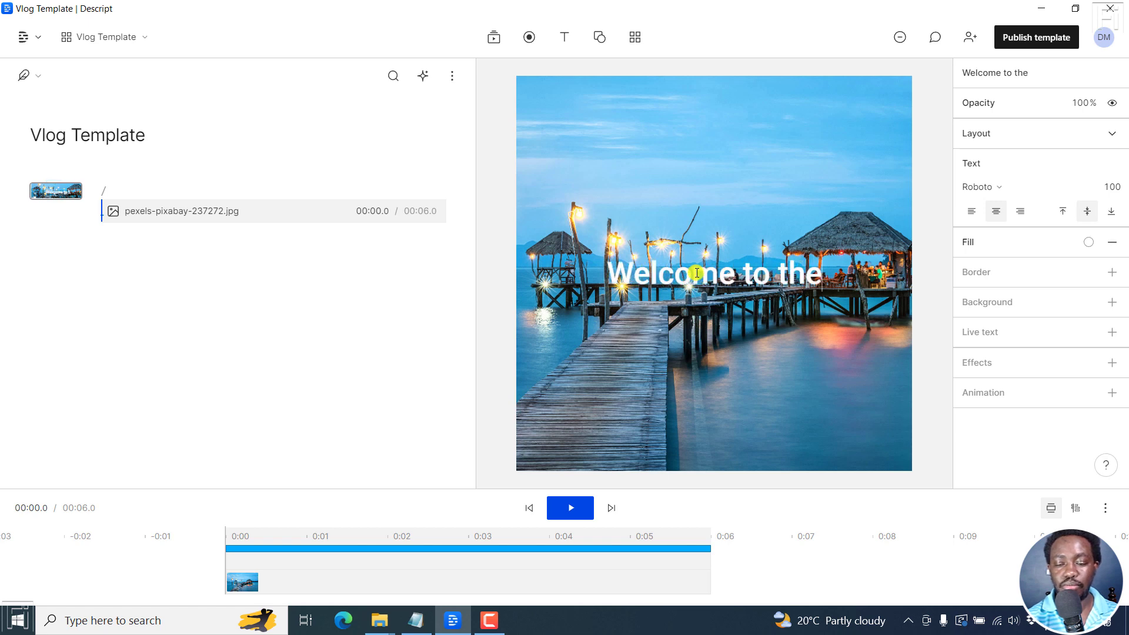
pyautogui.press('BackSpace')
pyautogui.press('BackSpace')
pyautogui.press('BackSpace')
pyautogui.press('BackSpace')
pyautogui.write('Vl')
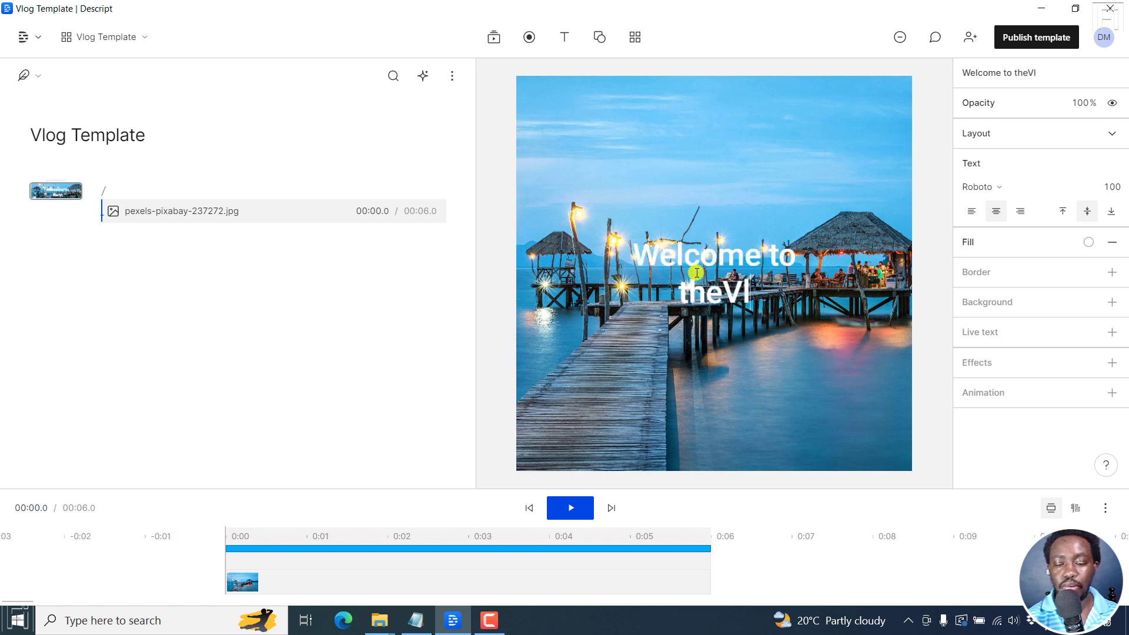
pyautogui.press('BackSpace')
pyautogui.press('BackSpace')
pyautogui.write('Vlog')
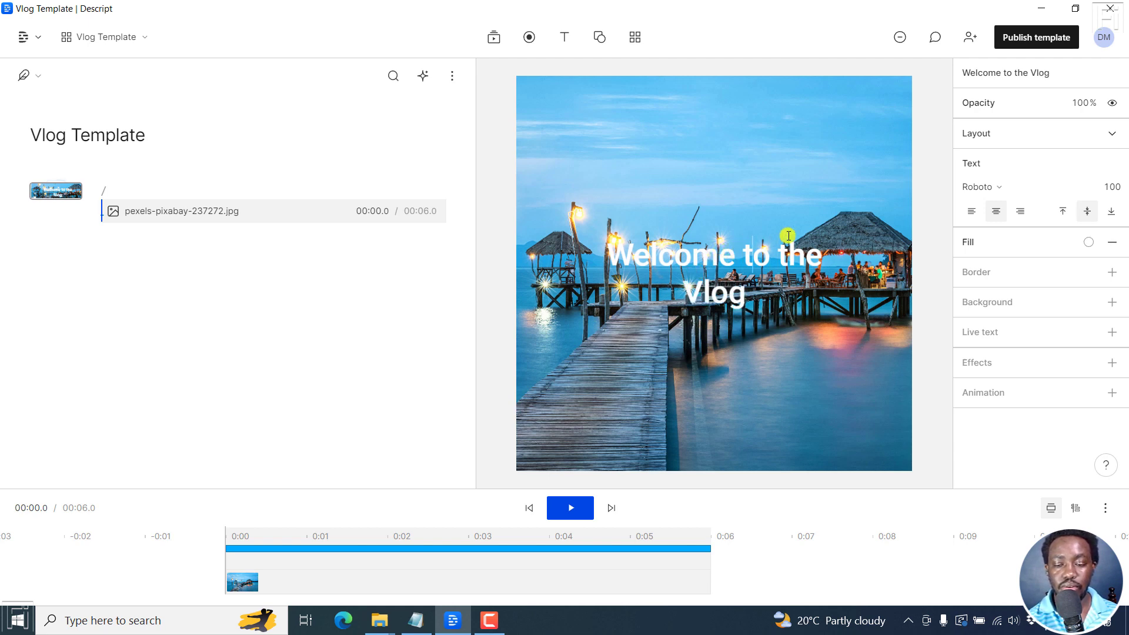
# Break the title after "Welcome" so "to the Vlog" sits on the second line, and finish editing the text.
pyautogui.press('Return')
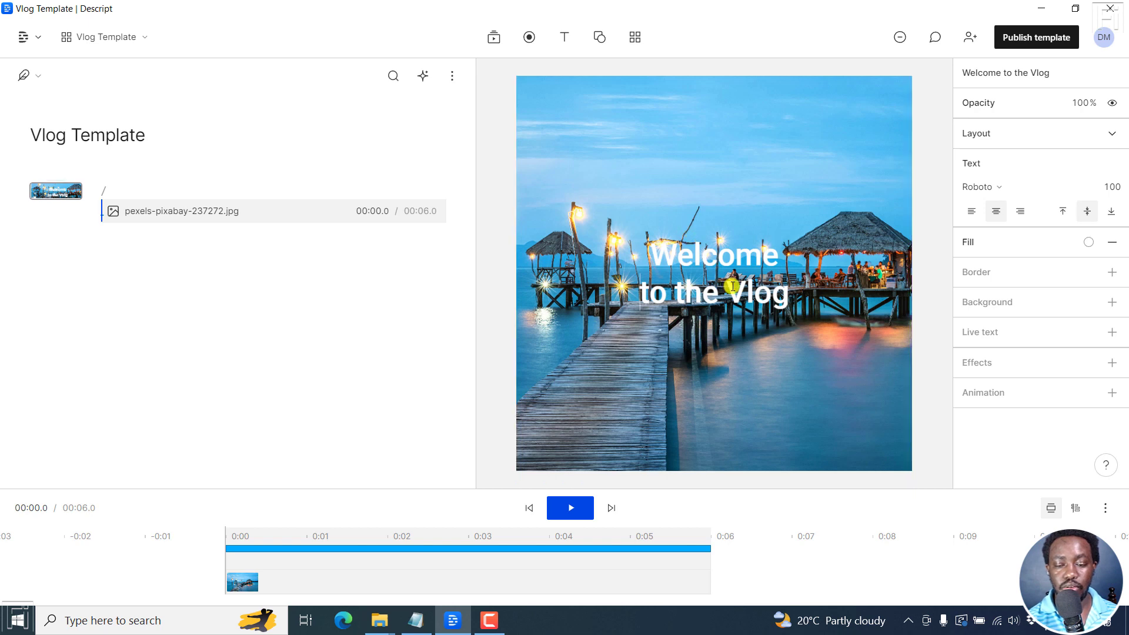
pyautogui.click(284, 378)
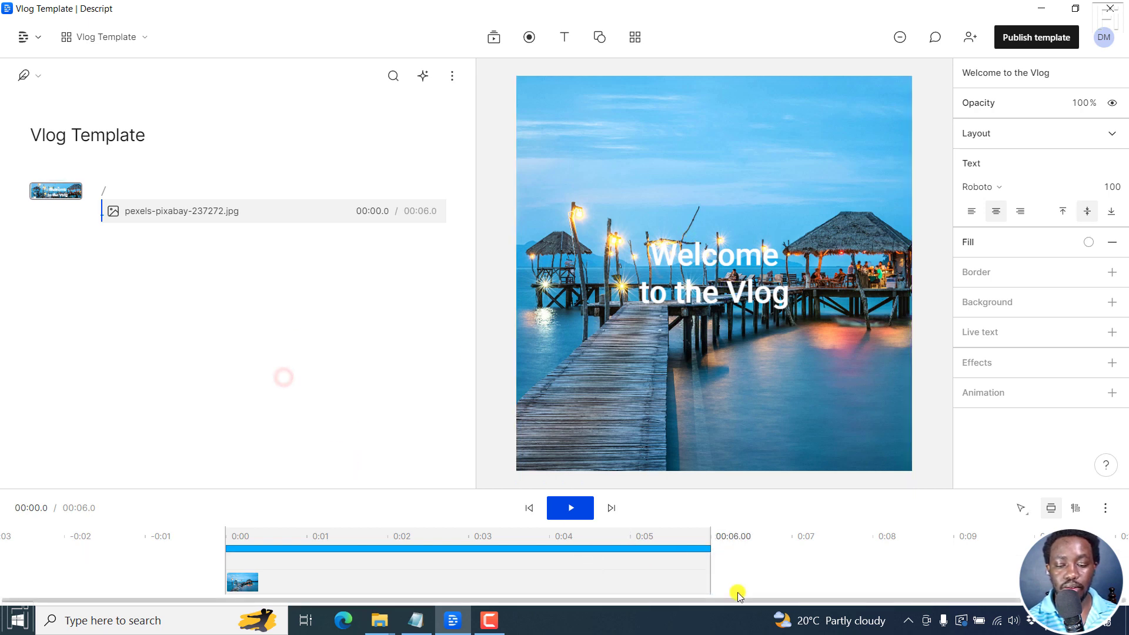
pyautogui.click(737, 592)
pyautogui.click(320, 526)
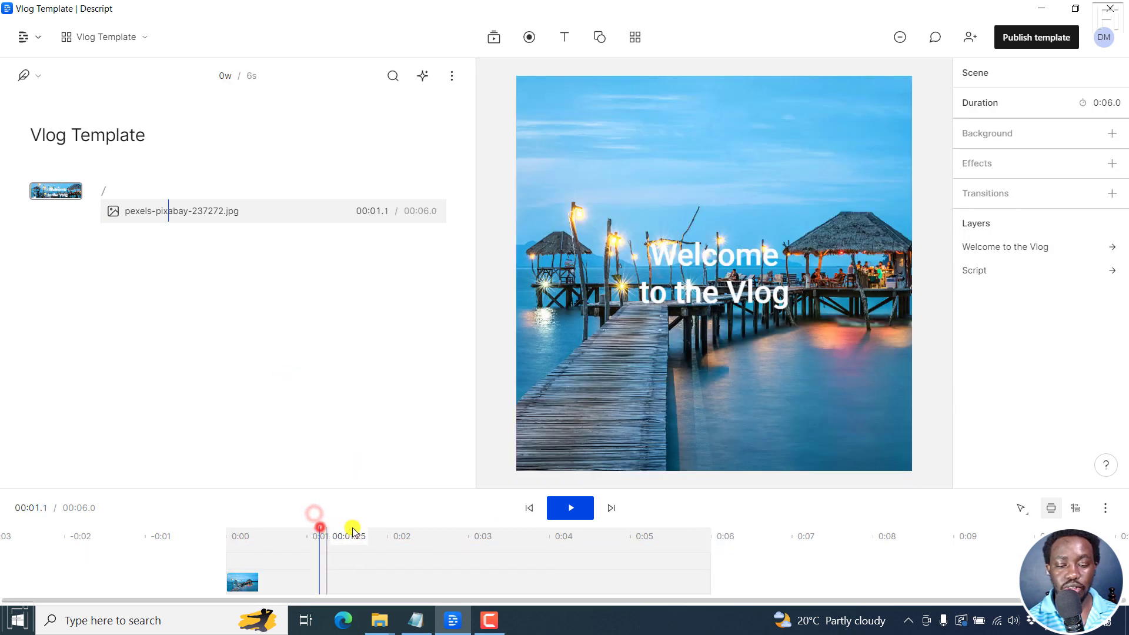
# Move the title up into the sky area of the image and enlarge its text box across most of the canvas width.
pyautogui.moveTo(708, 270); pyautogui.dragTo(707, 150)
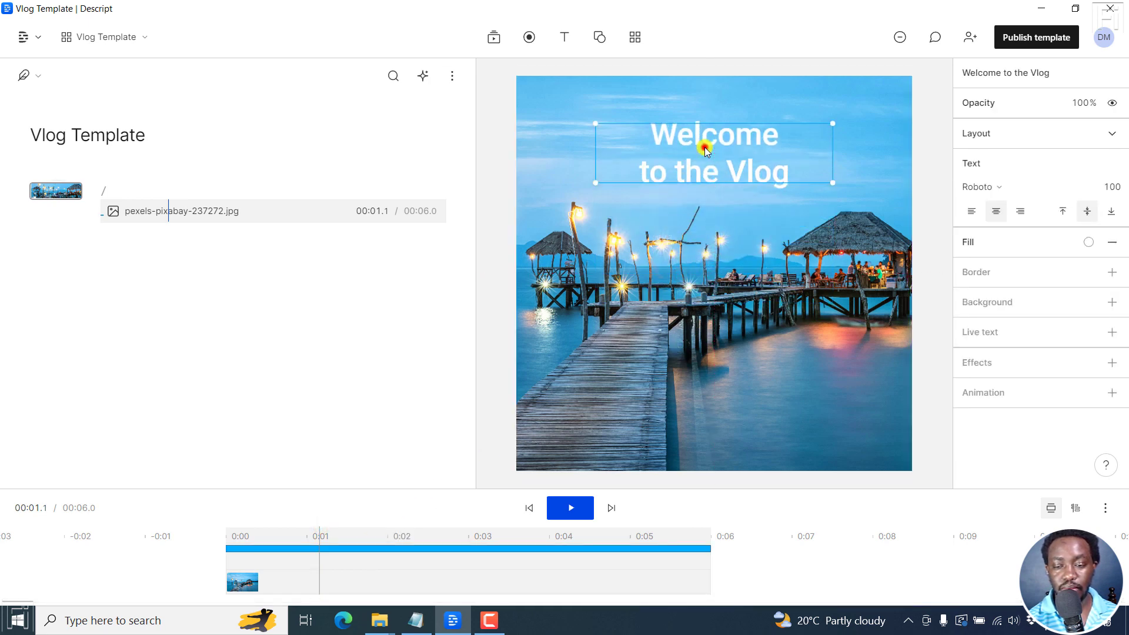
pyautogui.doubleClick(705, 149)
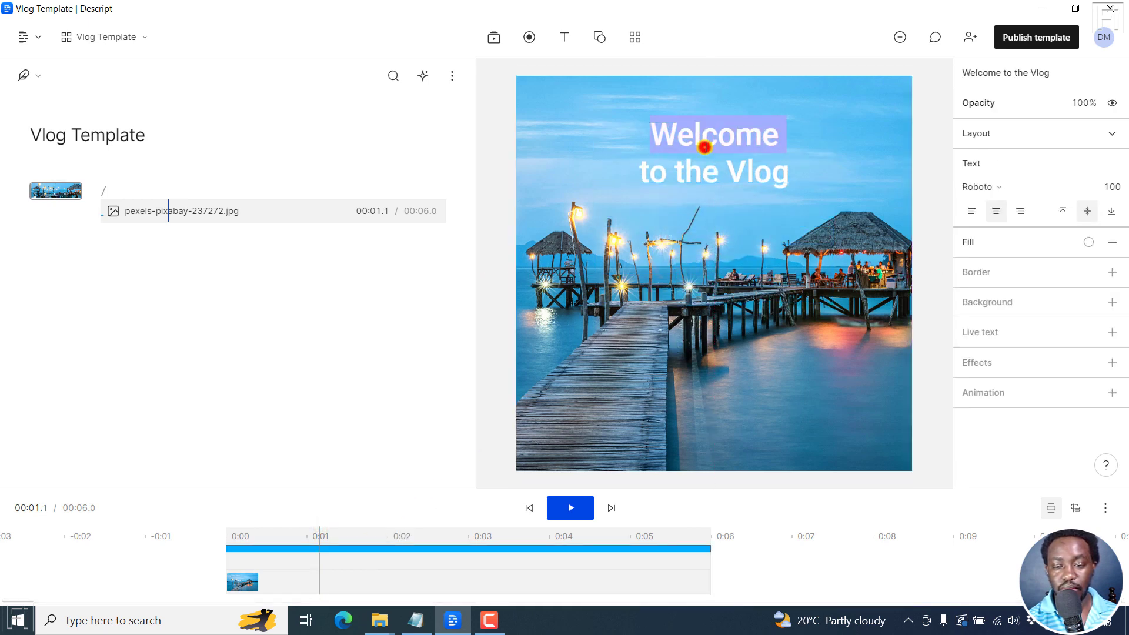
pyautogui.click(774, 139)
pyautogui.click(782, 174)
pyautogui.click(872, 179)
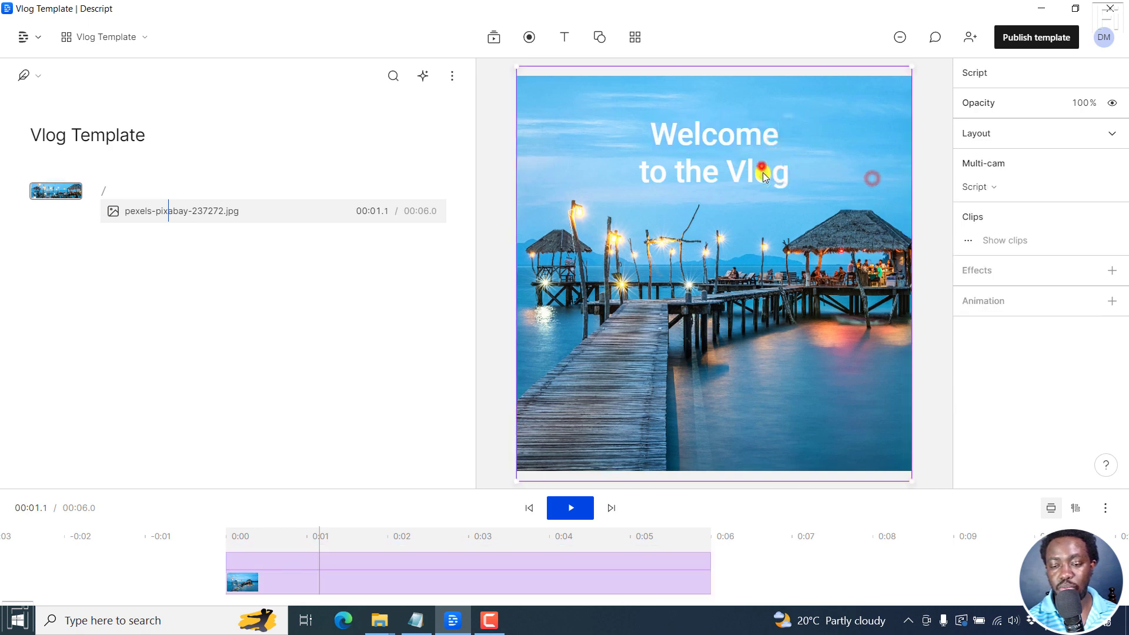
pyautogui.click(931, 180)
pyautogui.click(758, 167)
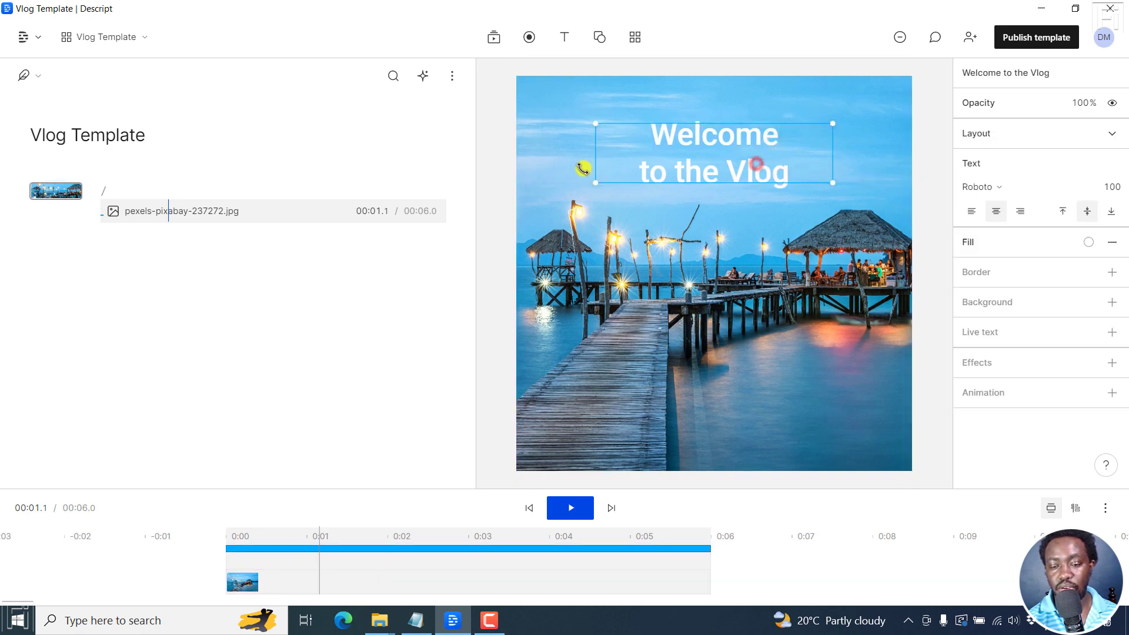
pyautogui.moveTo(595, 182); pyautogui.dragTo(533, 199)
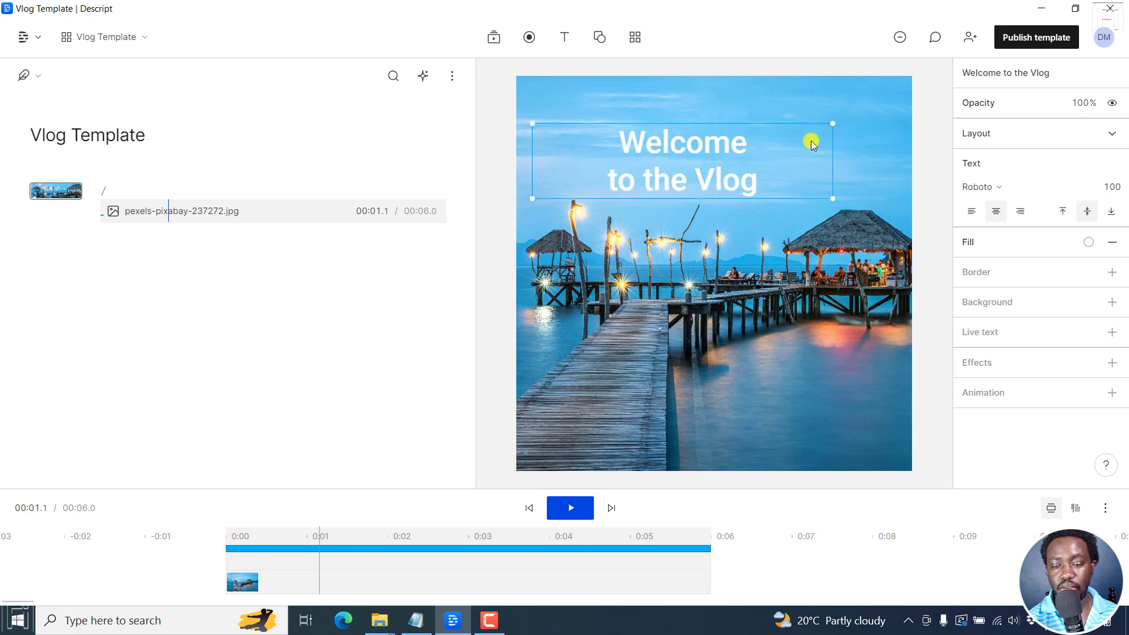
pyautogui.moveTo(880, 107); pyautogui.dragTo(887, 102)
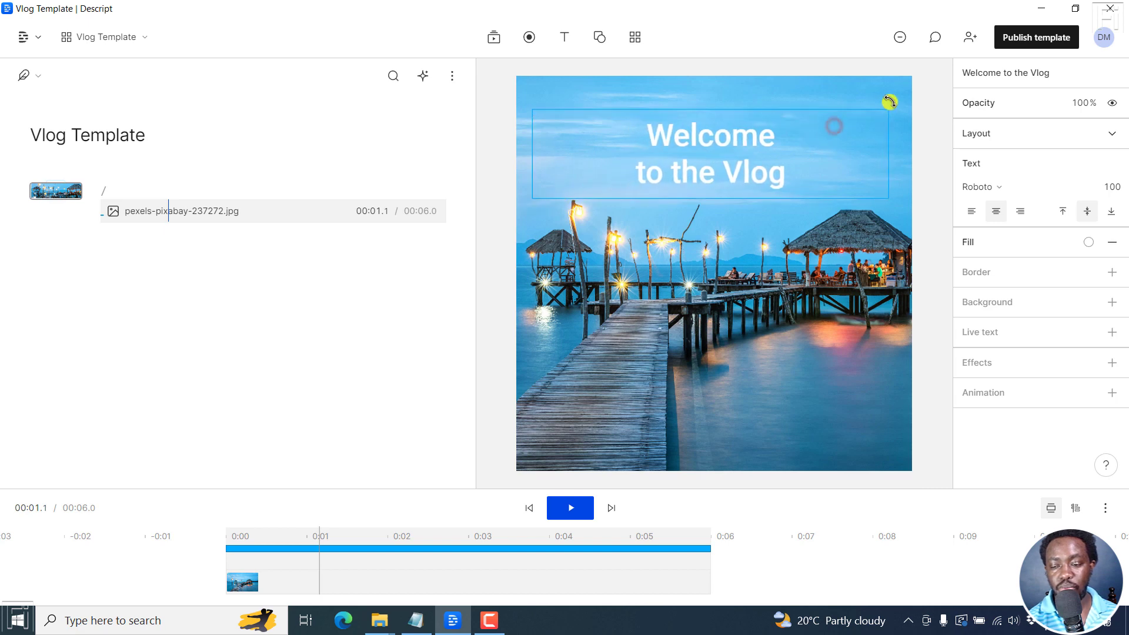
# Set the title's font size to 144 and its font to Roboto Bold.
pyautogui.click(1108, 184)
pyautogui.moveTo(1112, 183); pyautogui.dragTo(41, 179)
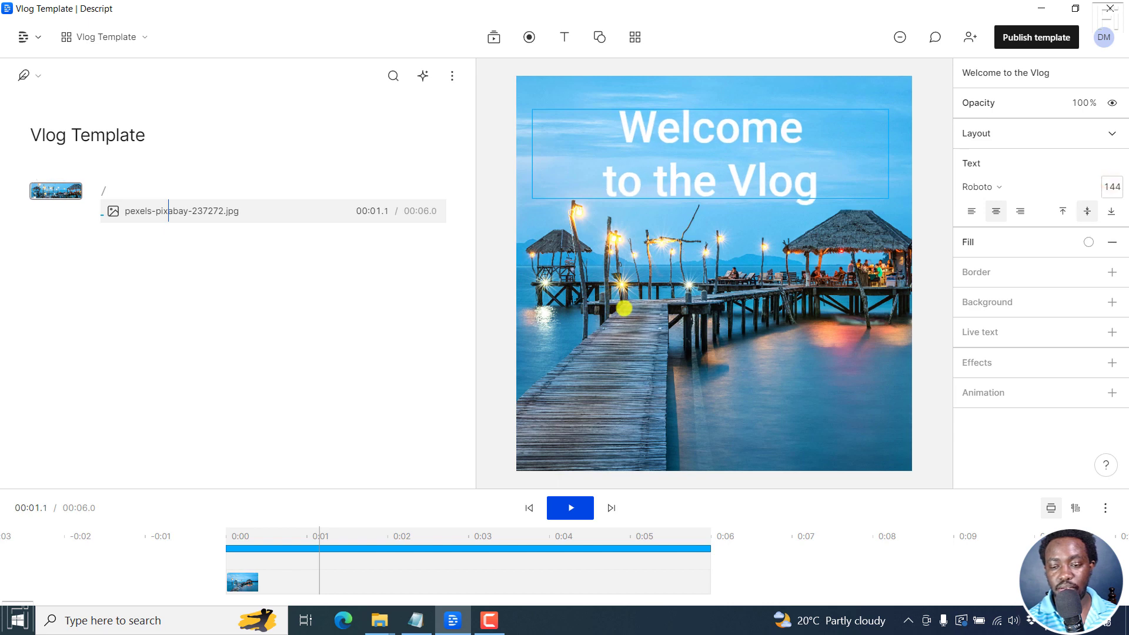
pyautogui.click(990, 187)
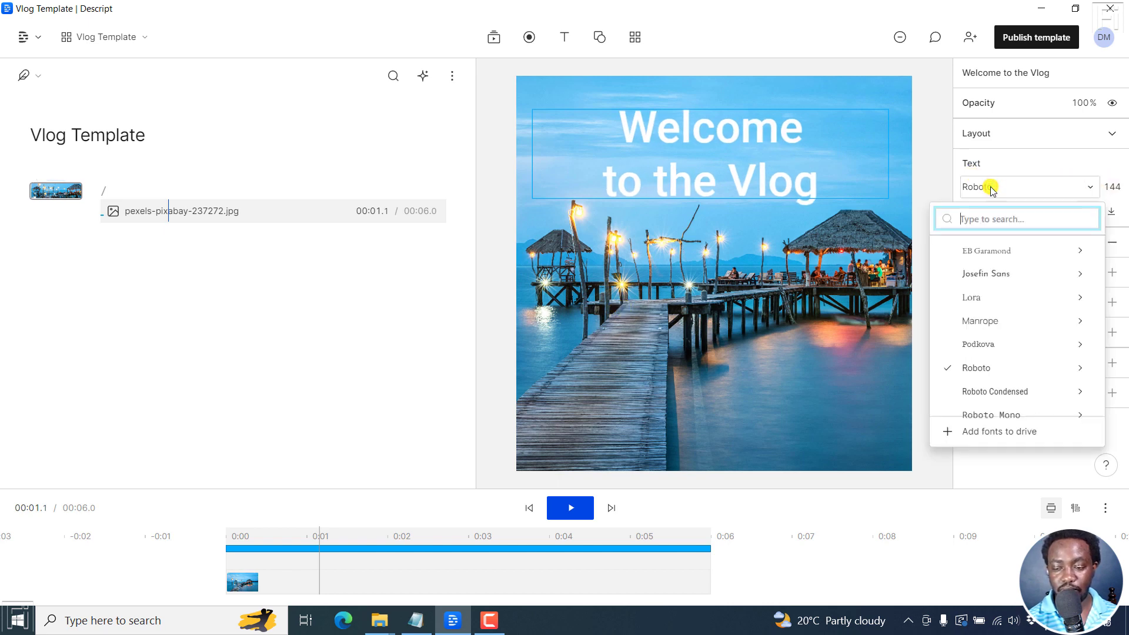
pyautogui.moveTo(987, 327)
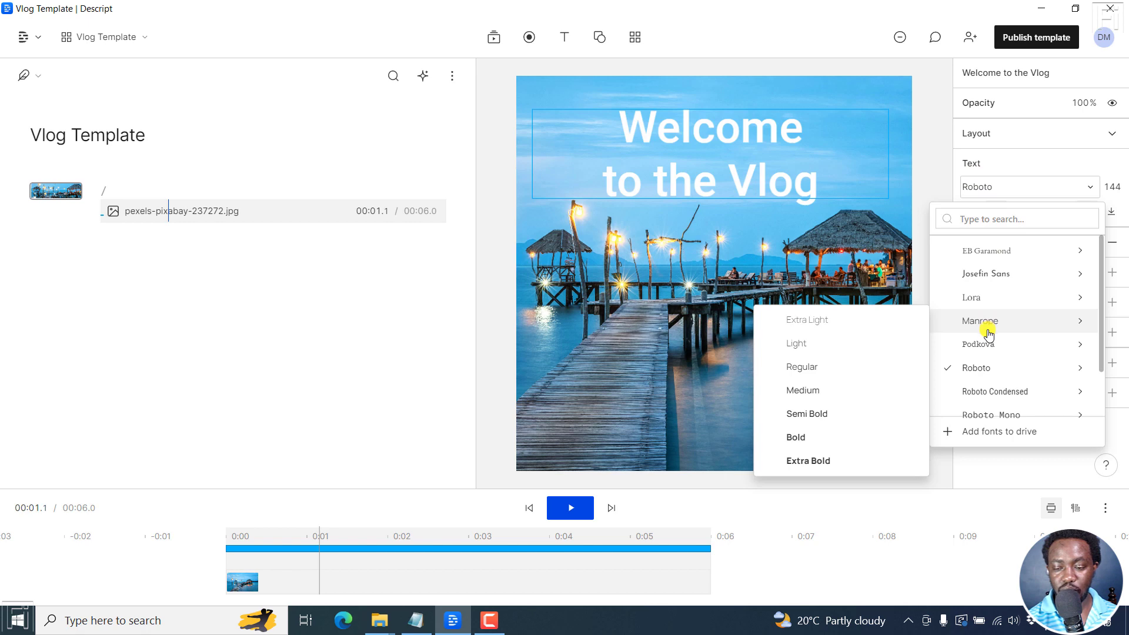
pyautogui.moveTo(986, 372)
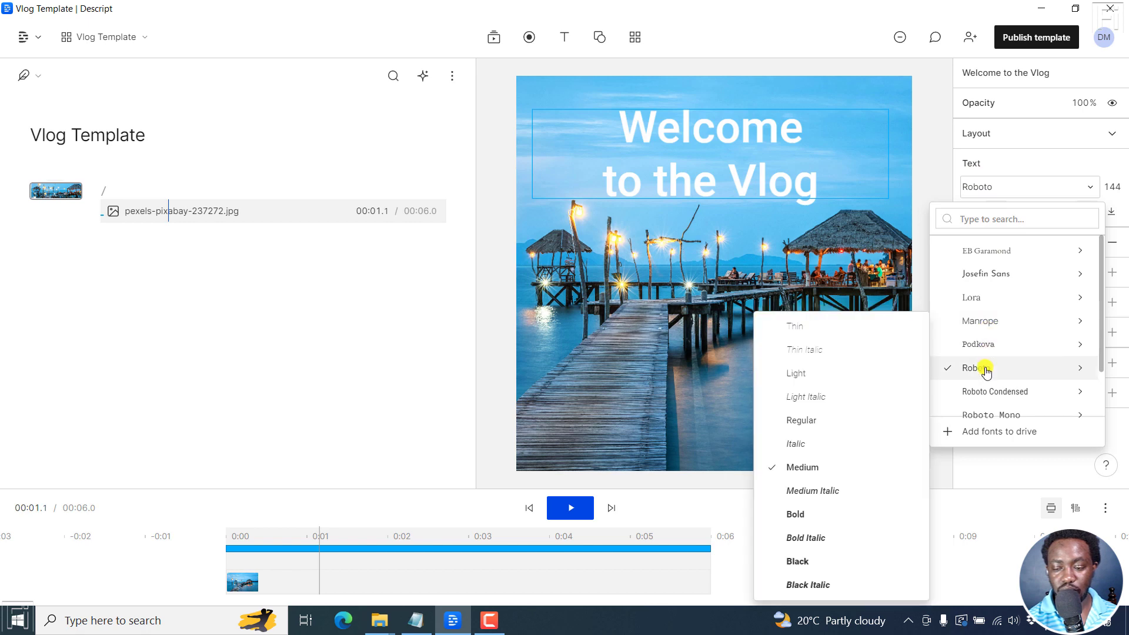
pyautogui.click(815, 515)
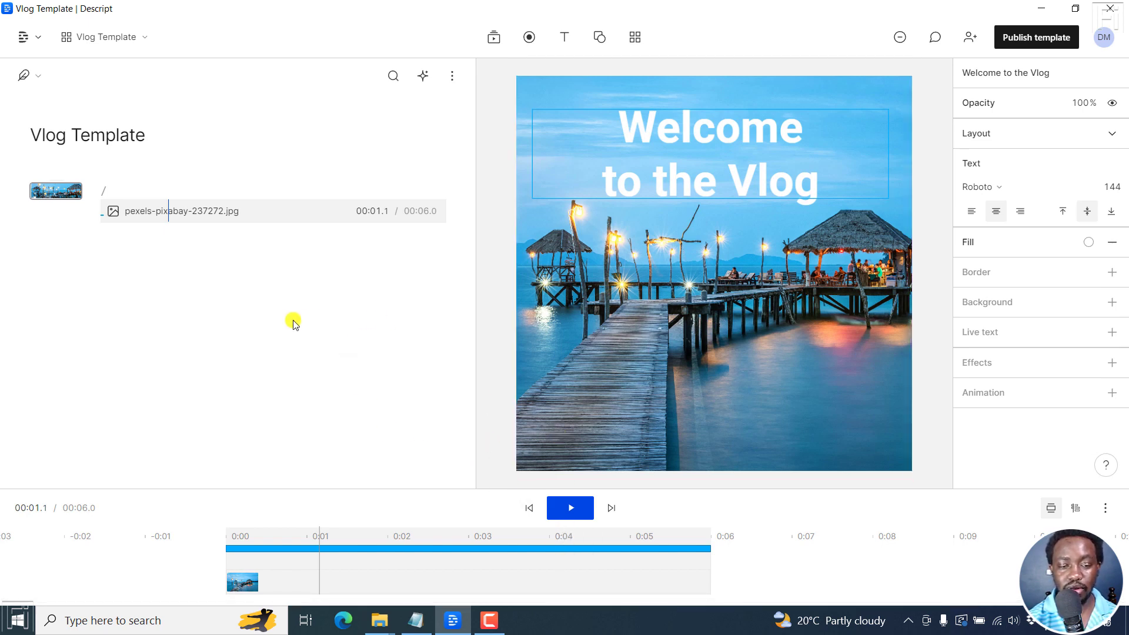
# Add a progress bar from the start of the scene, make it thinner and stretch it across the full canvas width.
pyautogui.click(529, 508)
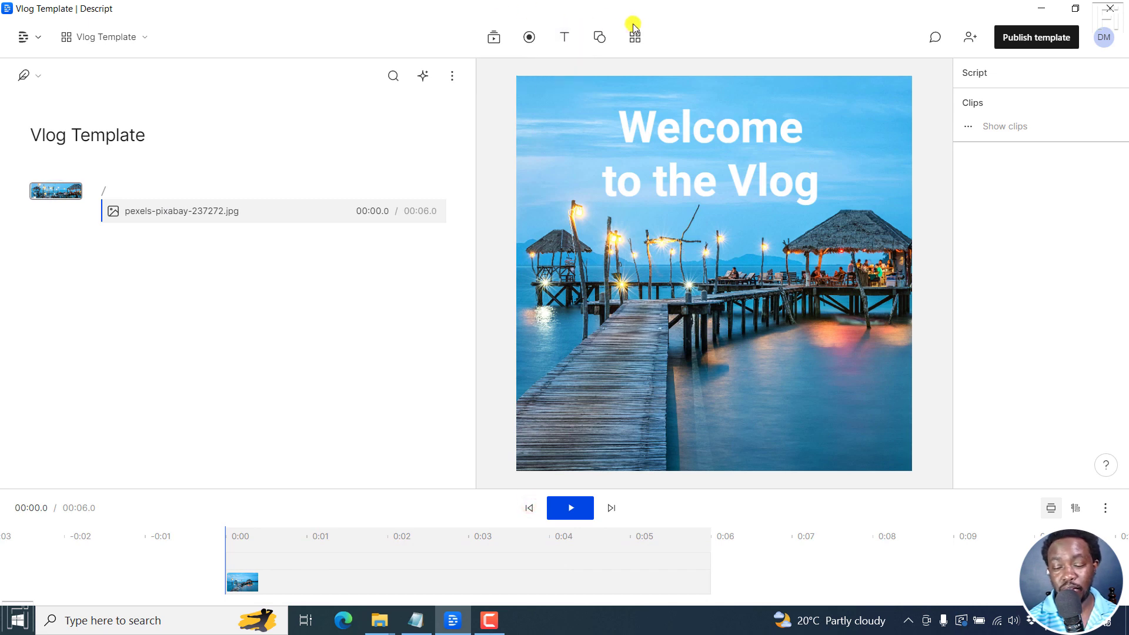
pyautogui.click(599, 38)
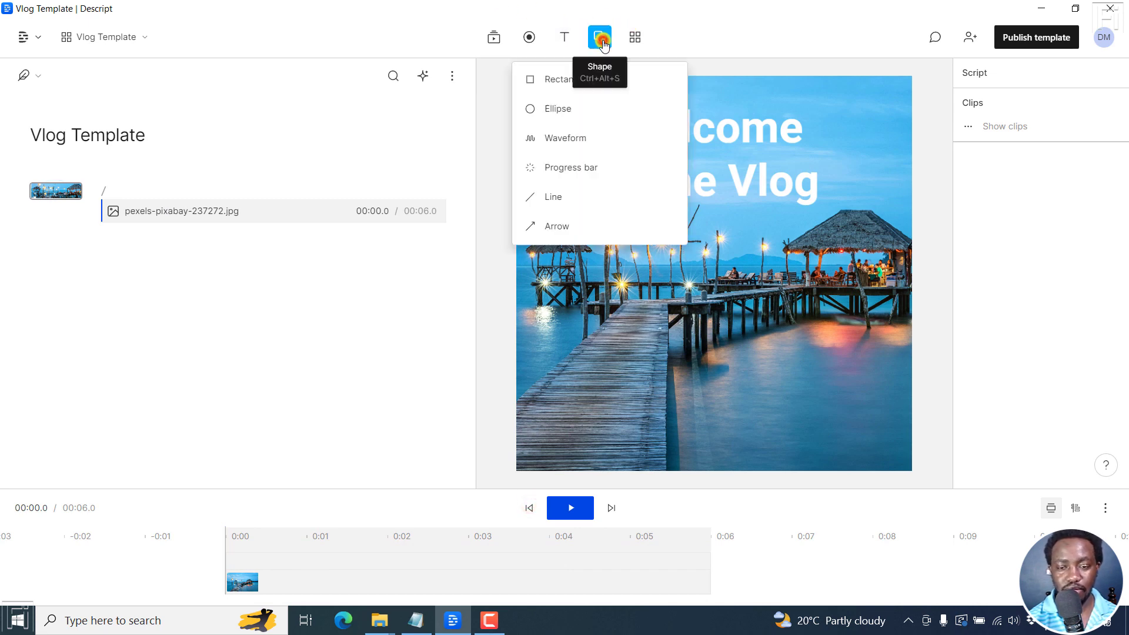
pyautogui.click(570, 169)
pyautogui.click(730, 411)
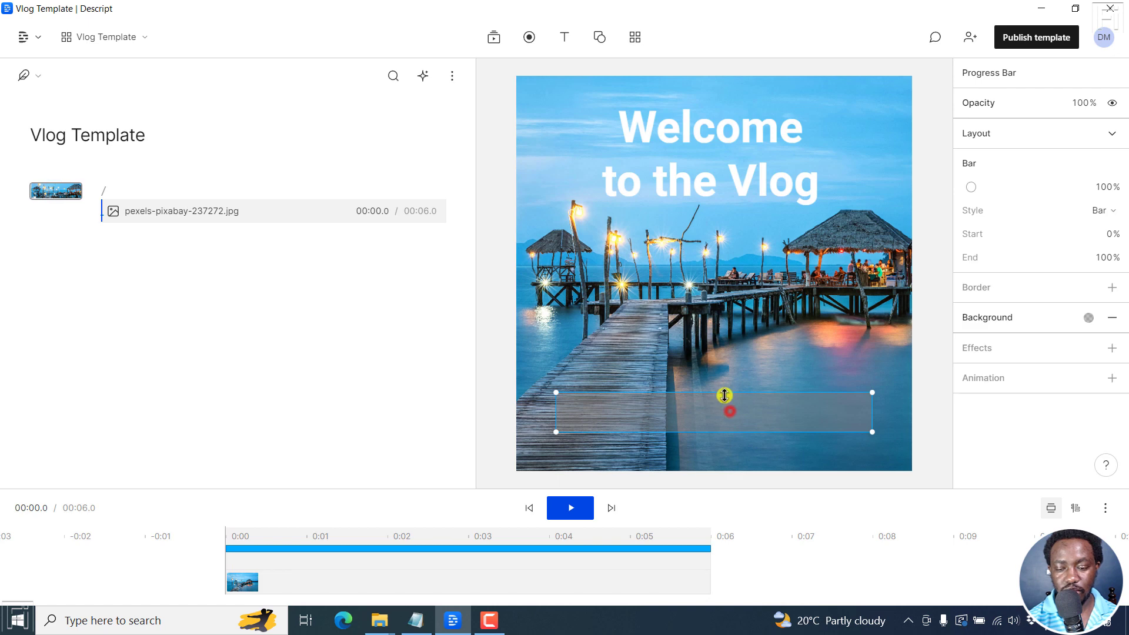
pyautogui.moveTo(724, 391); pyautogui.dragTo(723, 418)
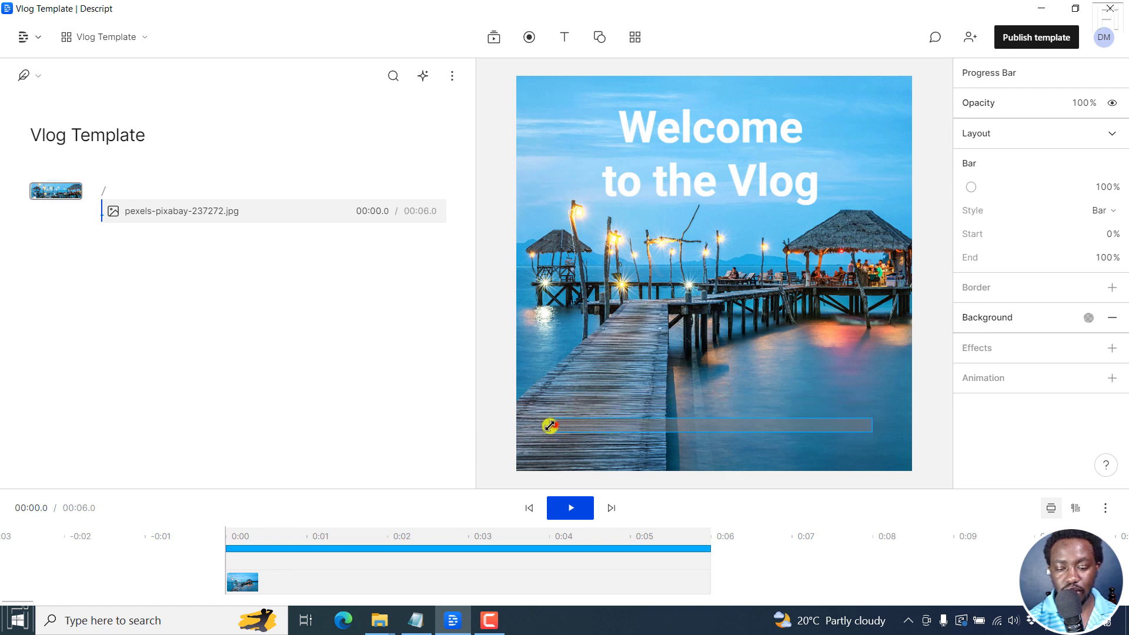
pyautogui.moveTo(550, 425); pyautogui.dragTo(518, 428)
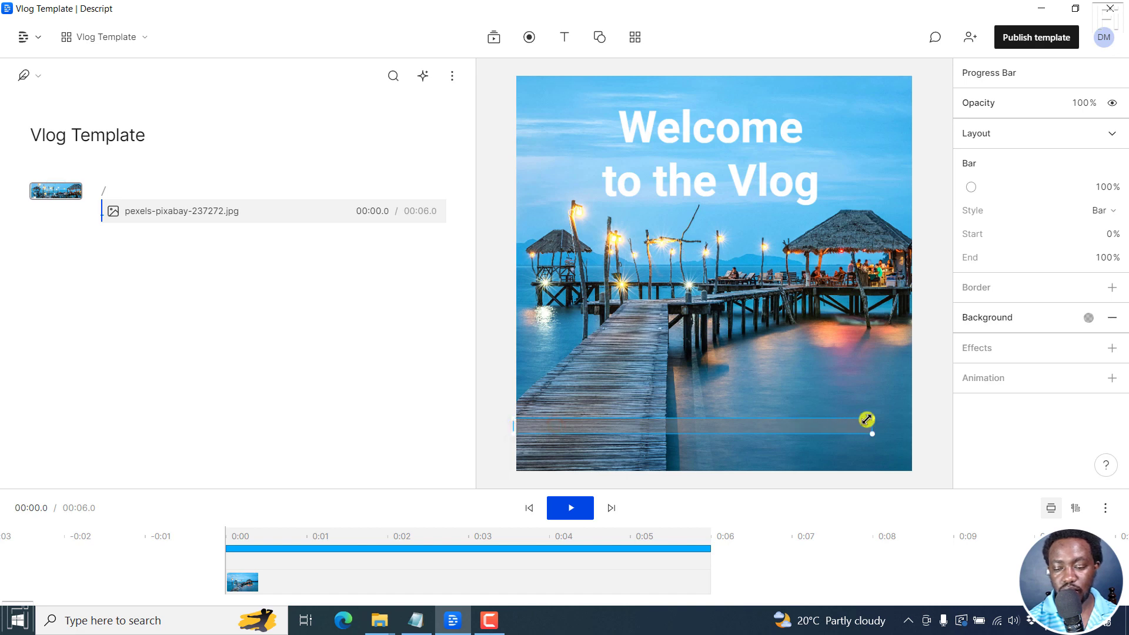
pyautogui.moveTo(876, 421); pyautogui.dragTo(924, 422)
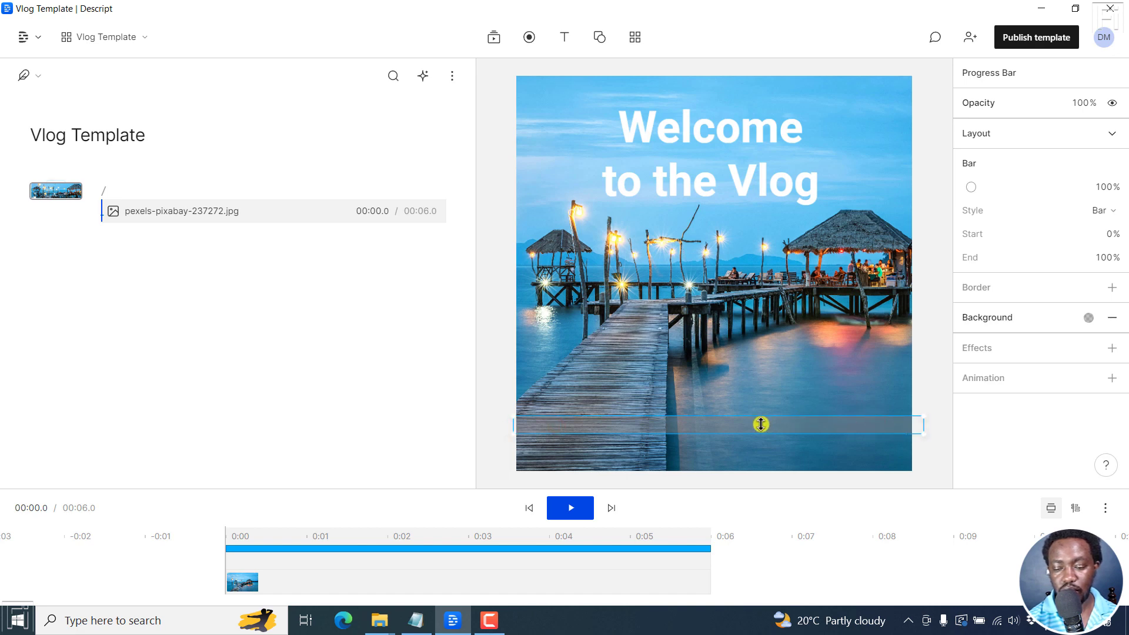
# Move the progress bar down to the bottom edge of the canvas.
pyautogui.click(674, 381)
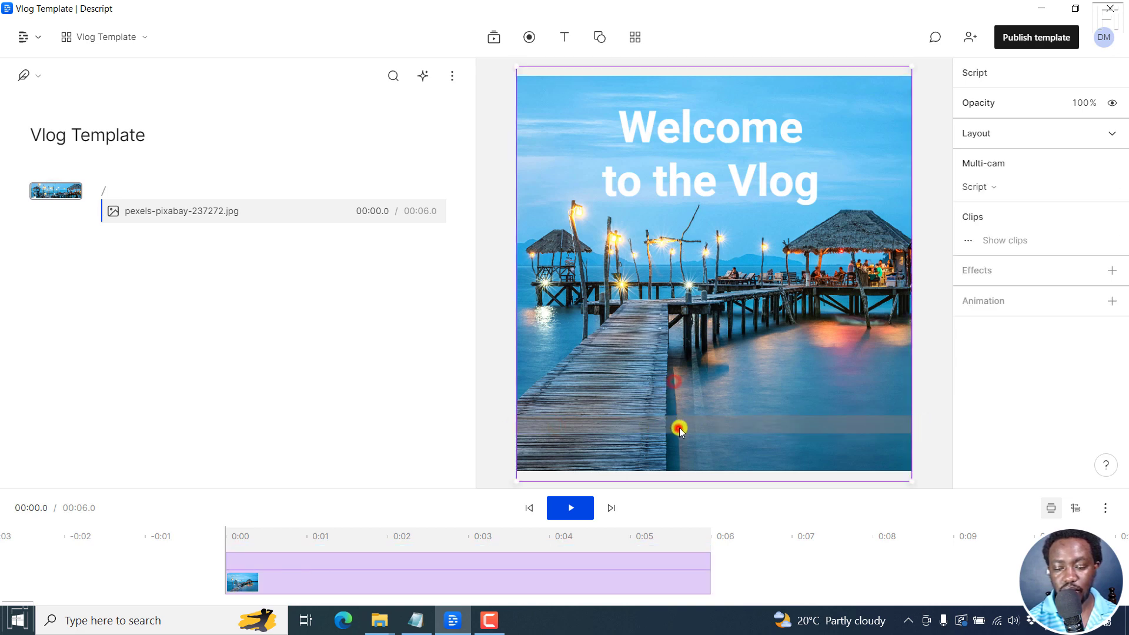
pyautogui.click(499, 425)
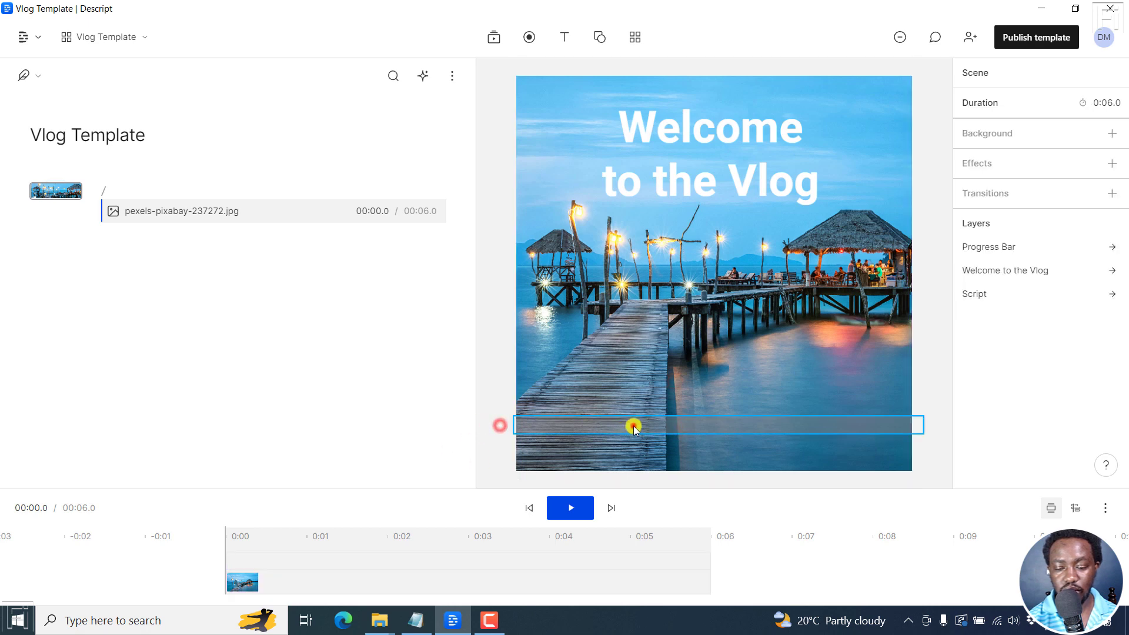
pyautogui.moveTo(634, 427); pyautogui.dragTo(634, 461)
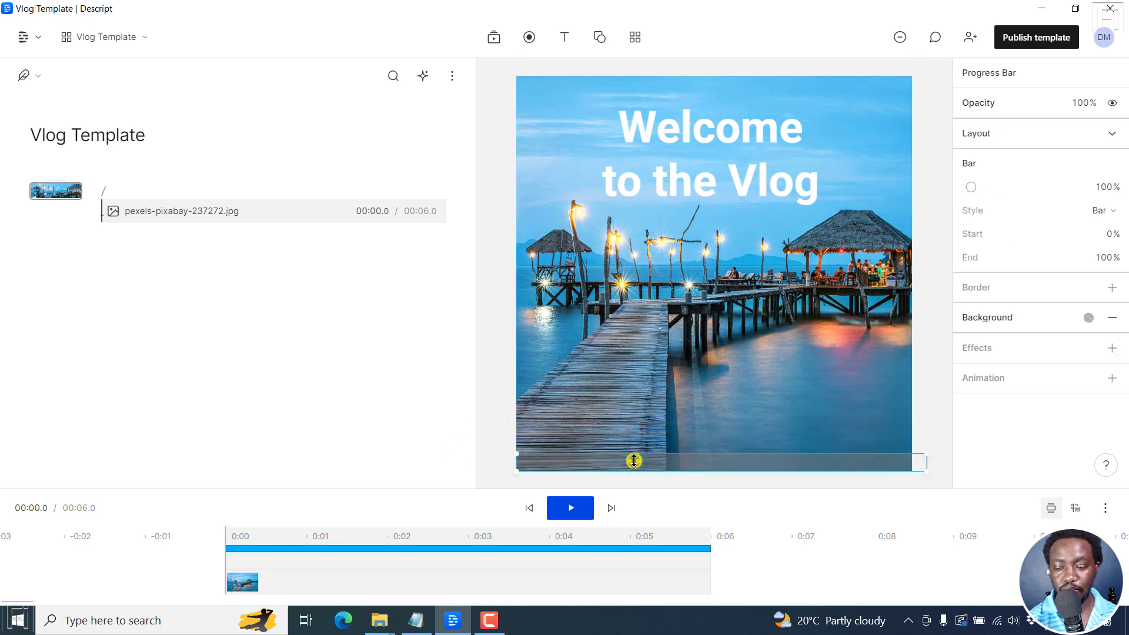
# Set the progress bar's background colour to the yellow-green dbf30e.
pyautogui.click(1091, 321)
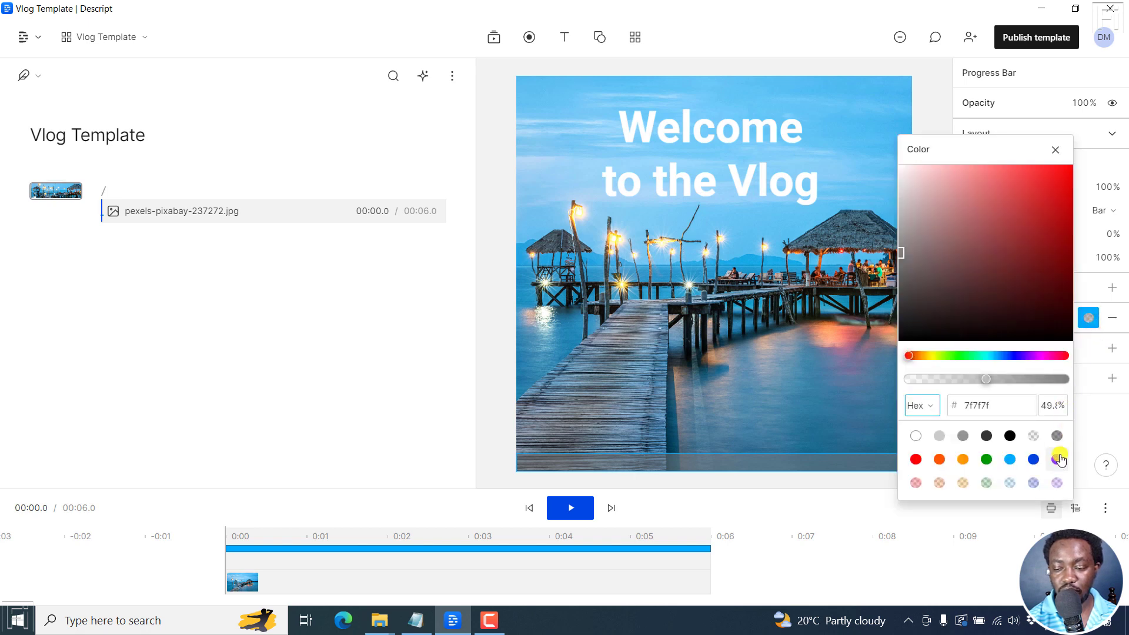
pyautogui.click(936, 357)
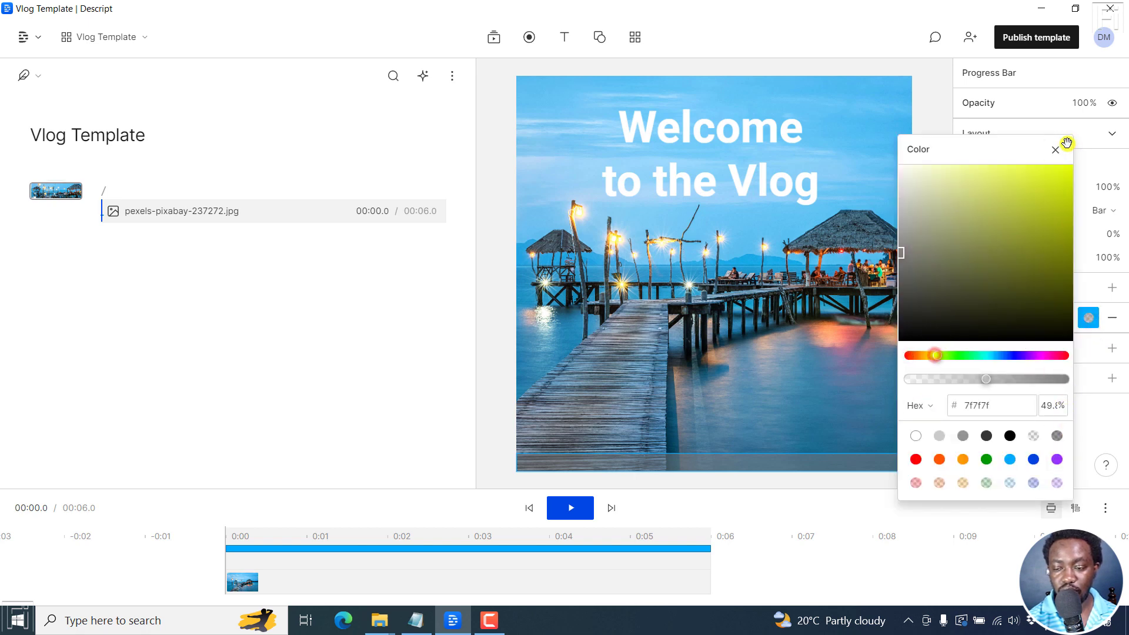
pyautogui.click(1049, 174)
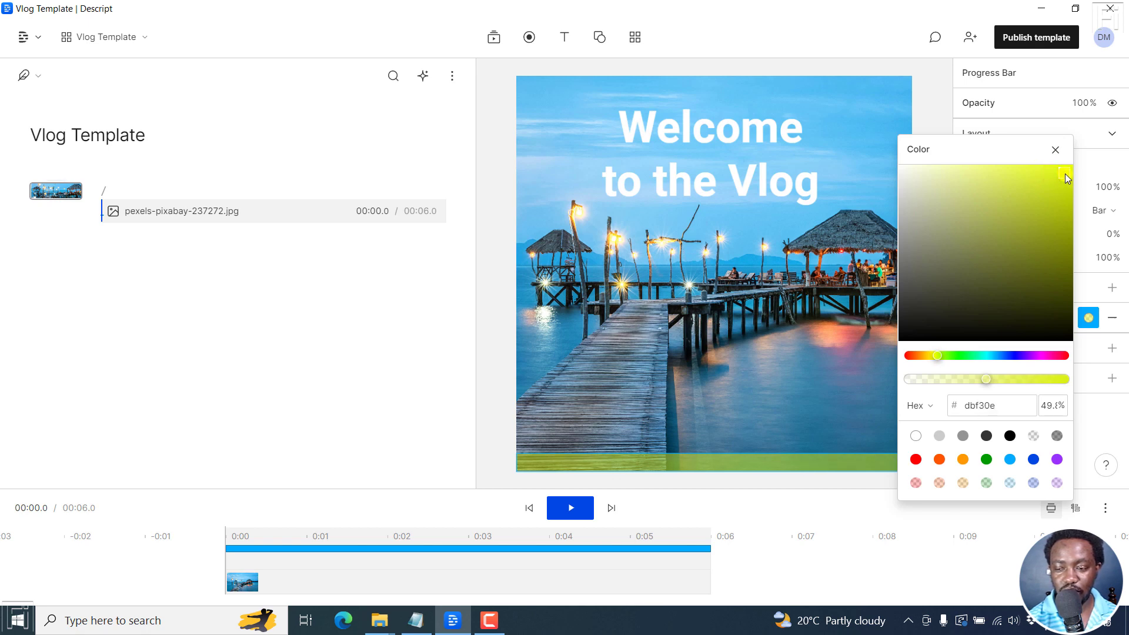
pyautogui.click(1056, 149)
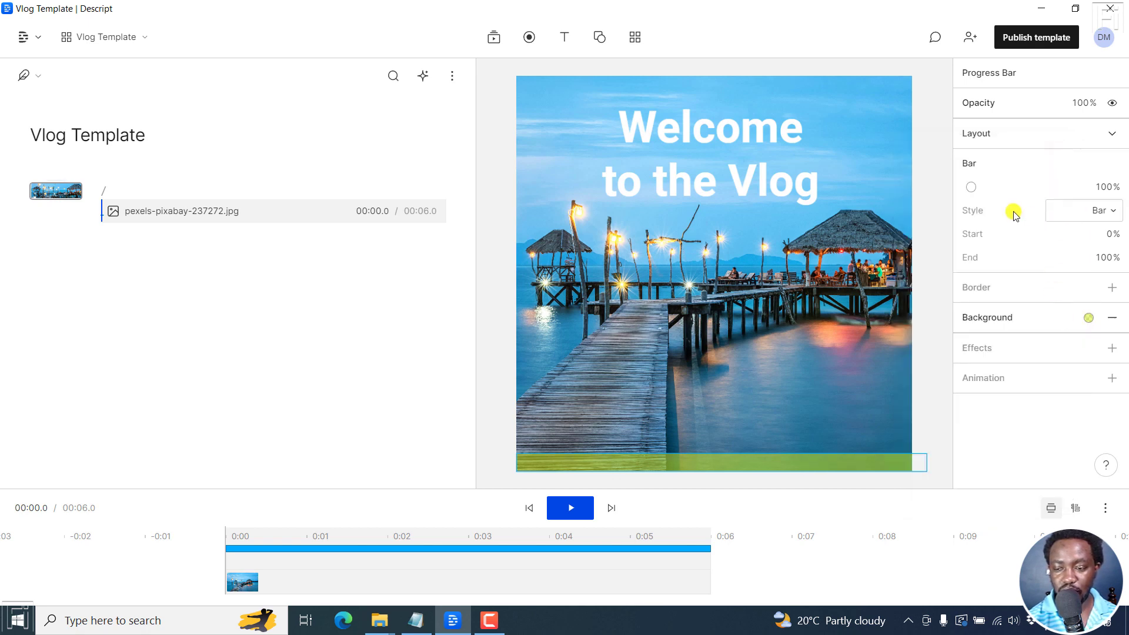
# Set the progress bar's fill colour to orange ff5500.
pyautogui.click(971, 187)
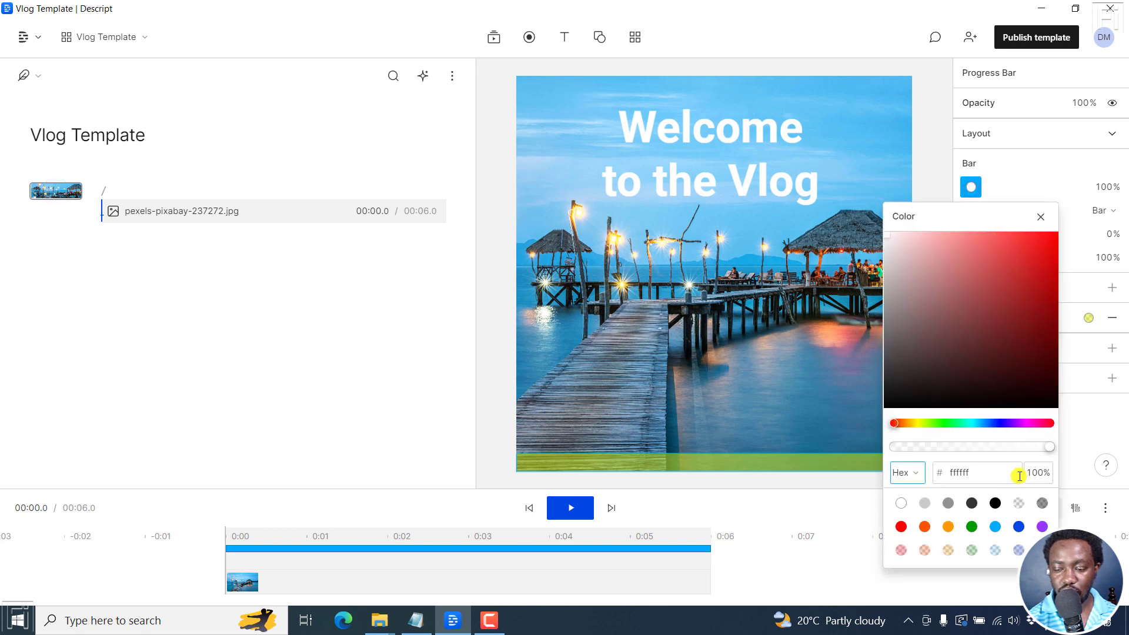
pyautogui.click(925, 526)
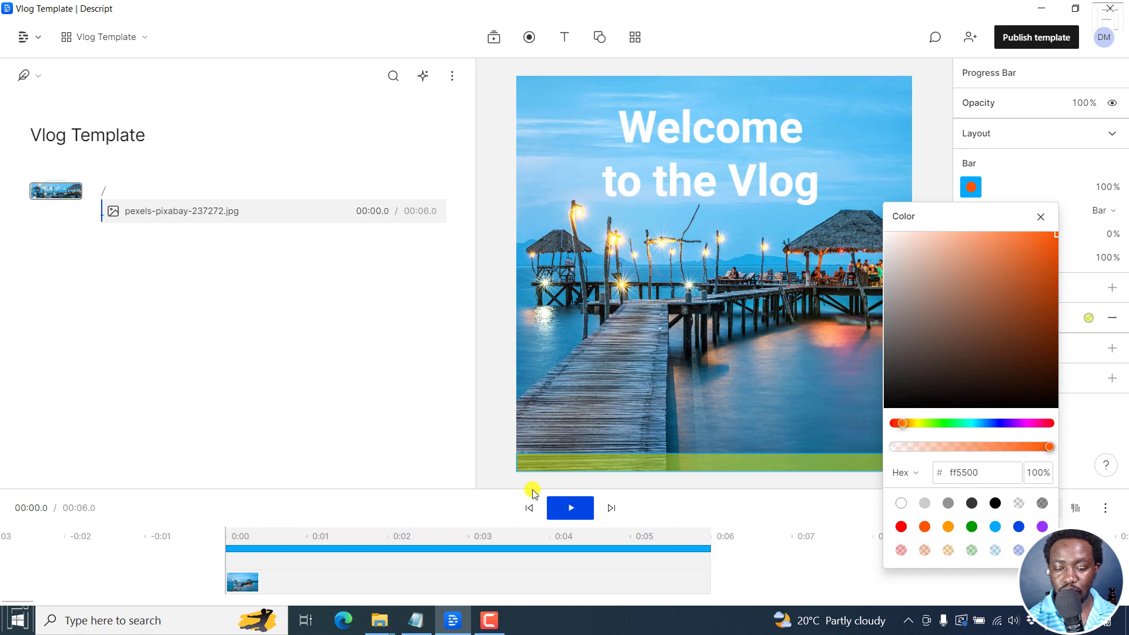
pyautogui.click(411, 359)
# Play the scene and check several points along it to see how the progress bar fills.
pyautogui.click(570, 508)
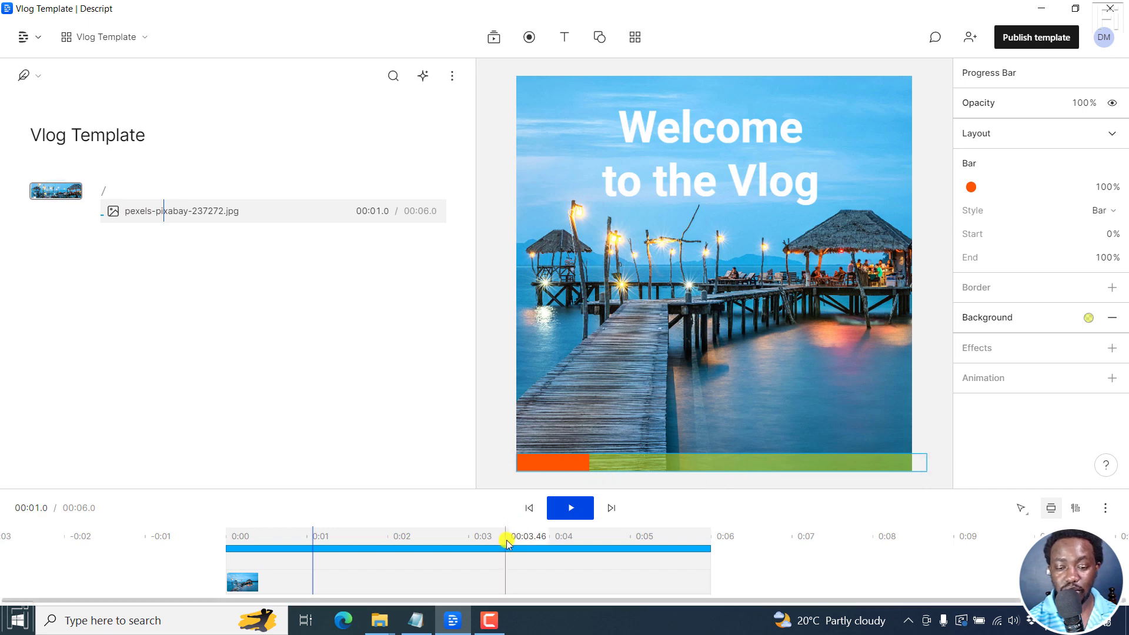
pyautogui.click(509, 311)
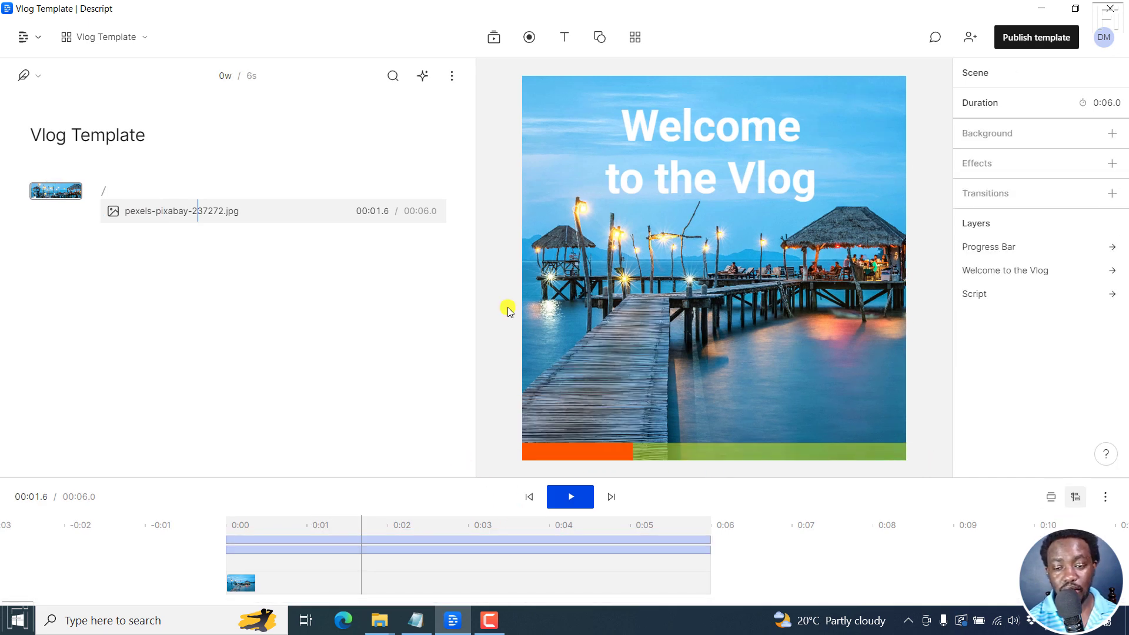
pyautogui.click(100, 230)
pyautogui.click(351, 219)
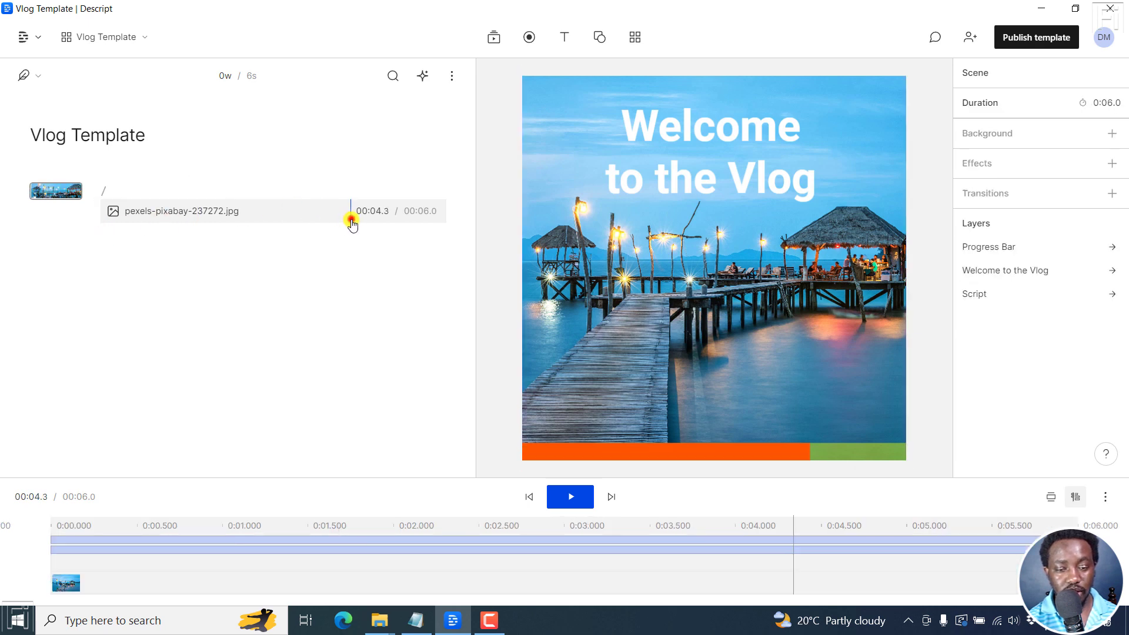
# Add a second scene after the welcome scene and place pexels-jonas-ferlin-1938032.jpg in its script.
pyautogui.click(56, 201)
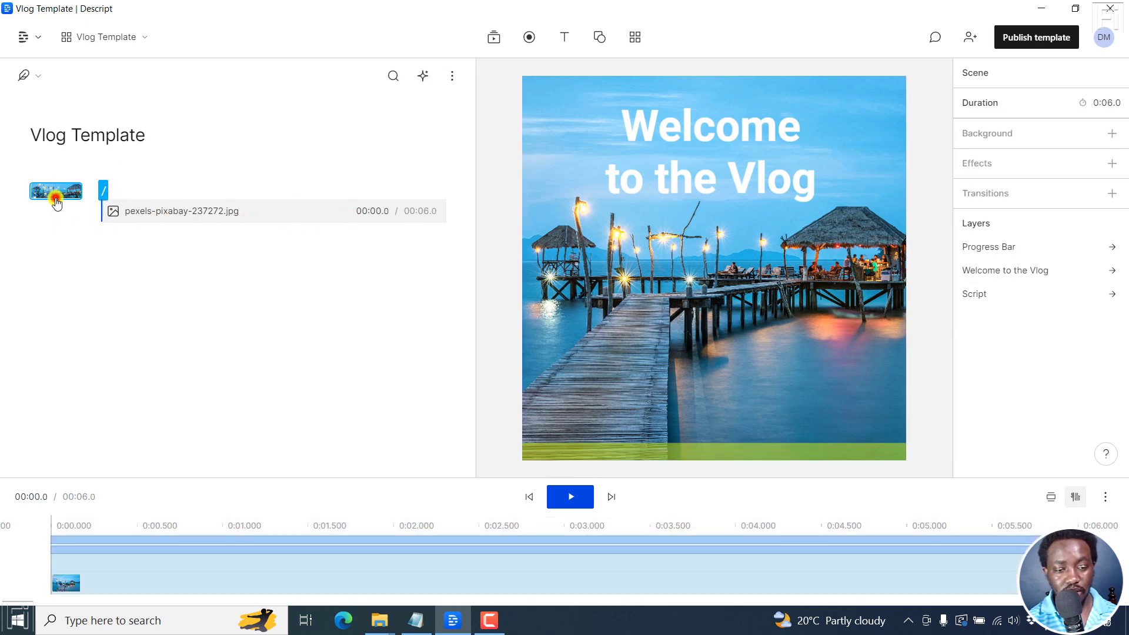
pyautogui.click(59, 281)
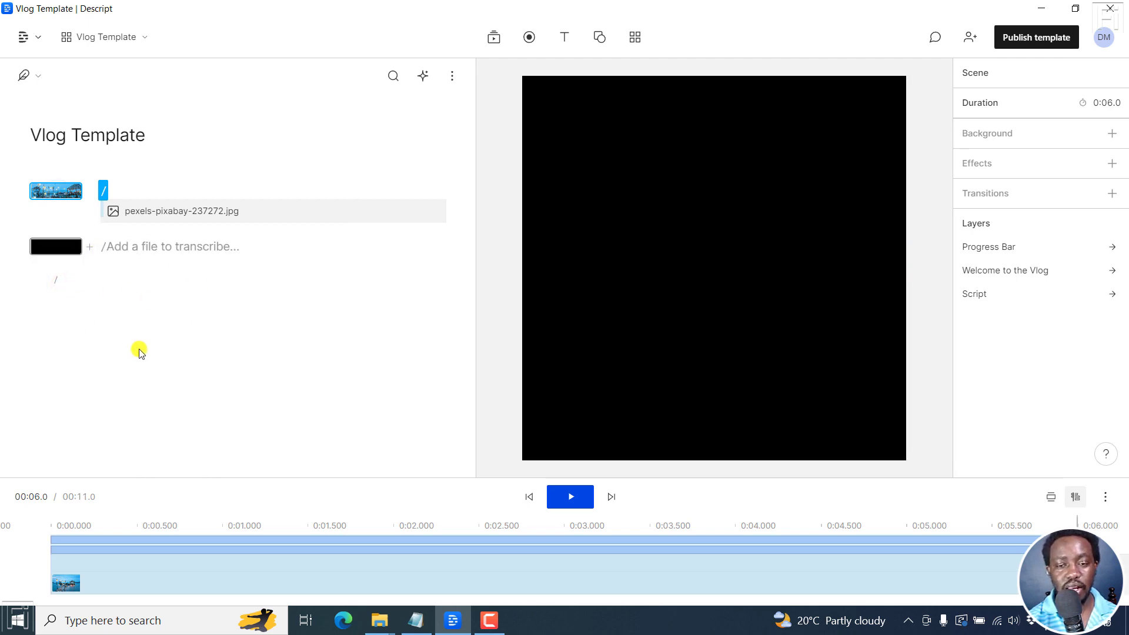
pyautogui.click(494, 39)
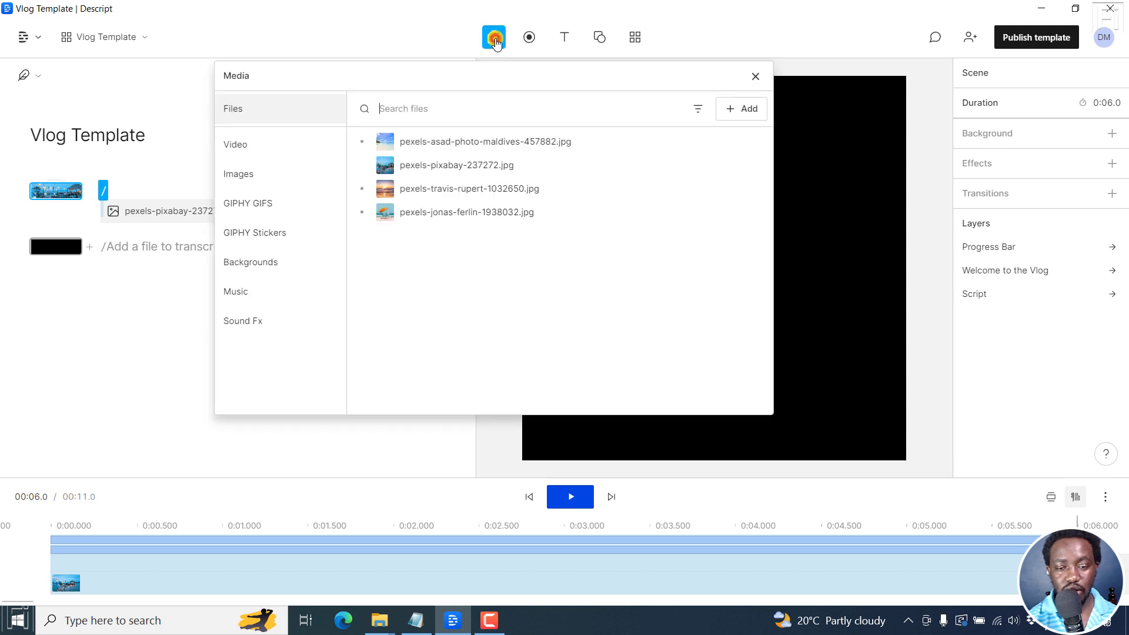
pyautogui.moveTo(391, 215); pyautogui.dragTo(120, 253)
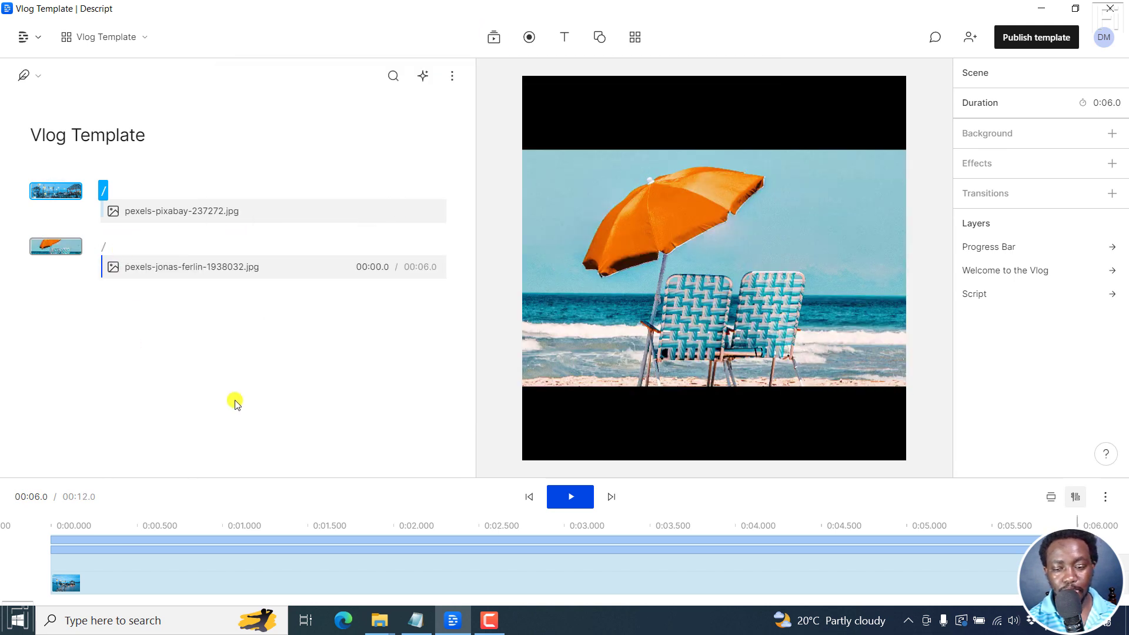
# Stretch the beach umbrella image upward and downward so it fills the whole square canvas.
pyautogui.click(670, 294)
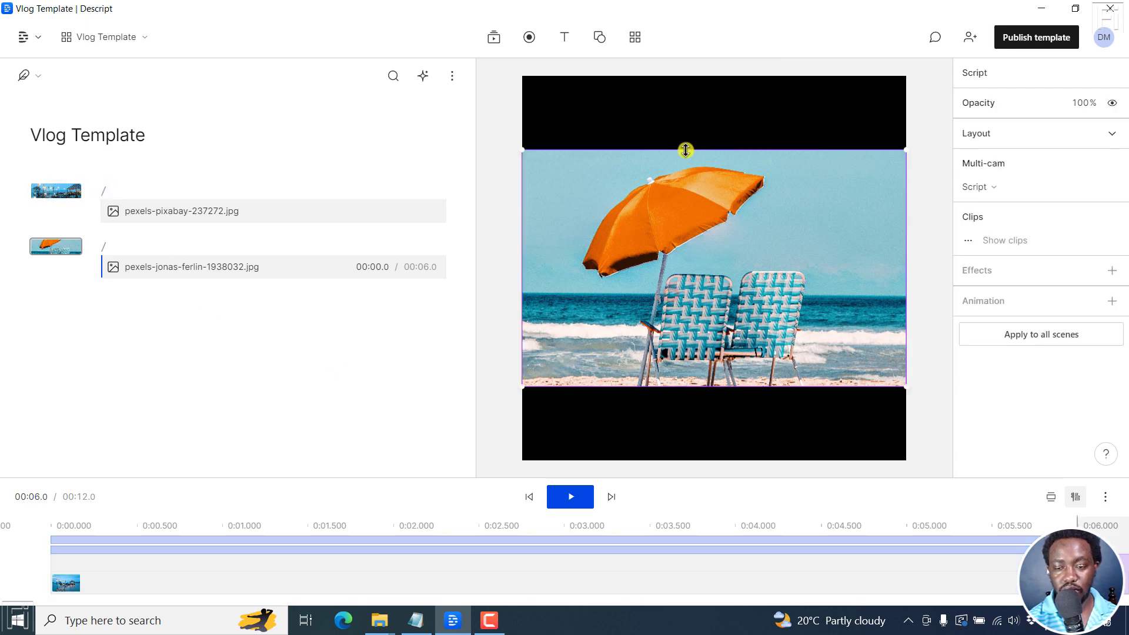
pyautogui.moveTo(682, 151); pyautogui.dragTo(668, 47)
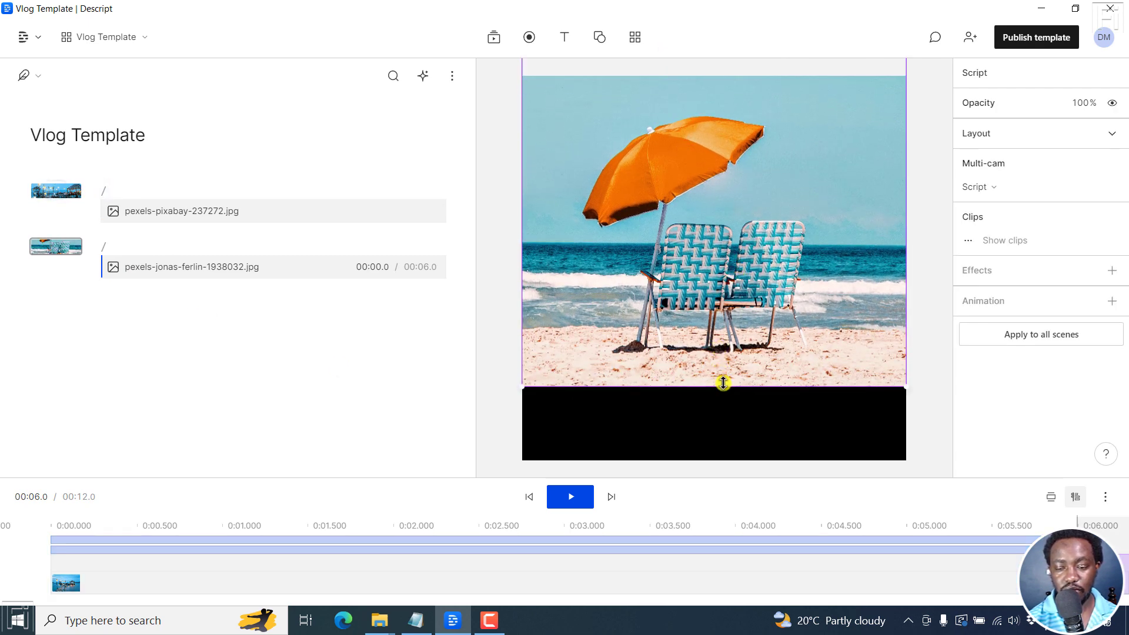
pyautogui.moveTo(724, 394); pyautogui.dragTo(729, 464)
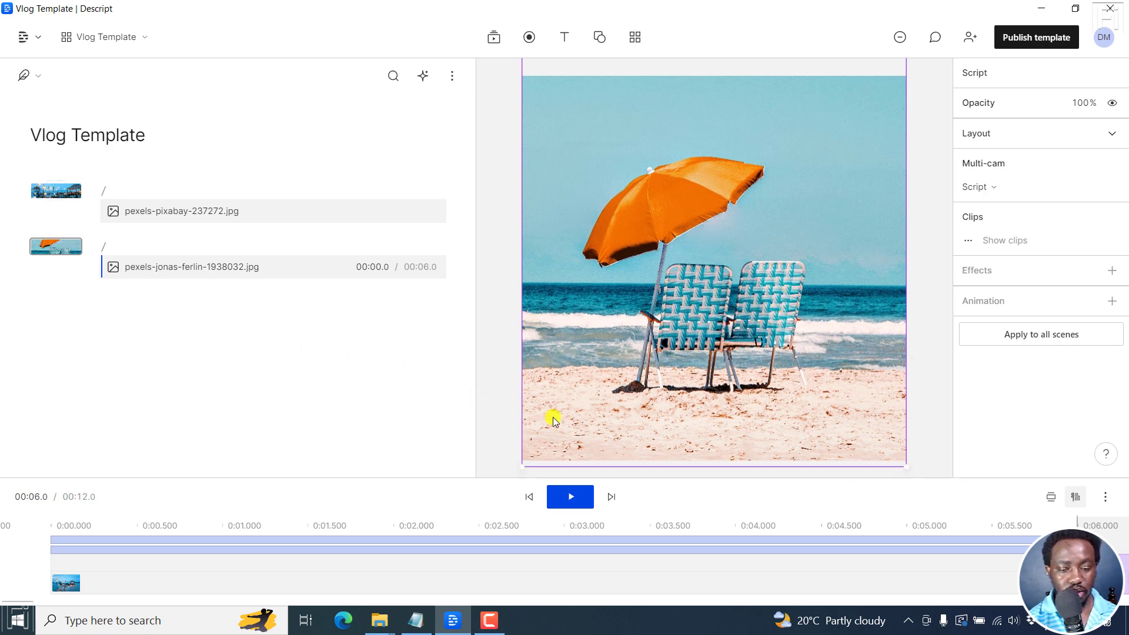
# Add the title "Thanks for watching!" to the second scene and move it to the canvas's upper-right area.
pyautogui.click(564, 37)
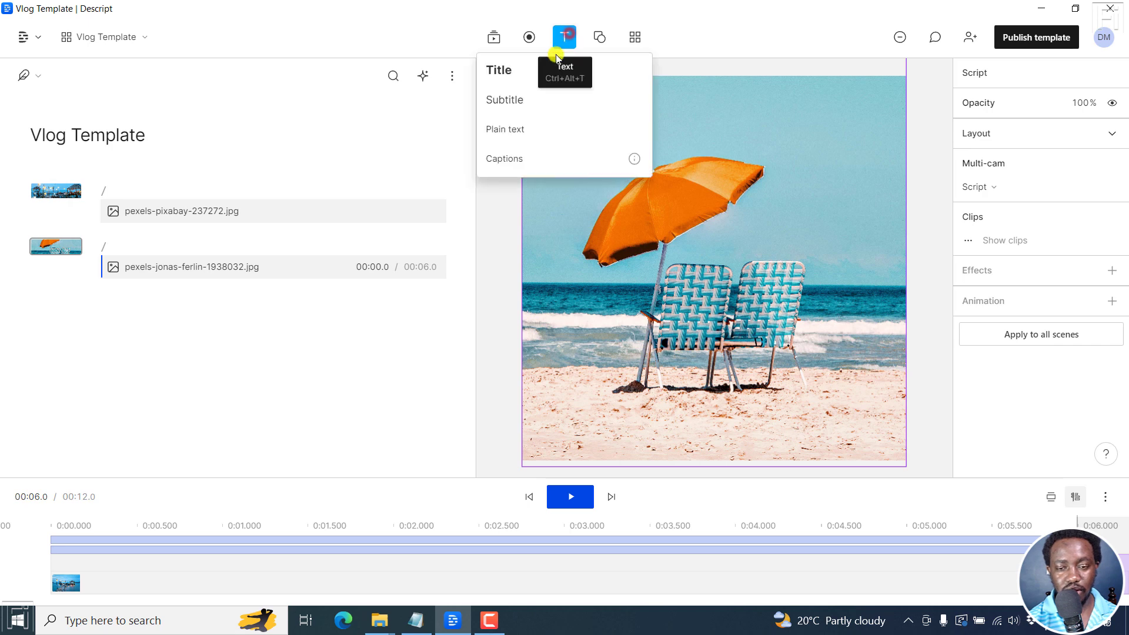
pyautogui.click(517, 71)
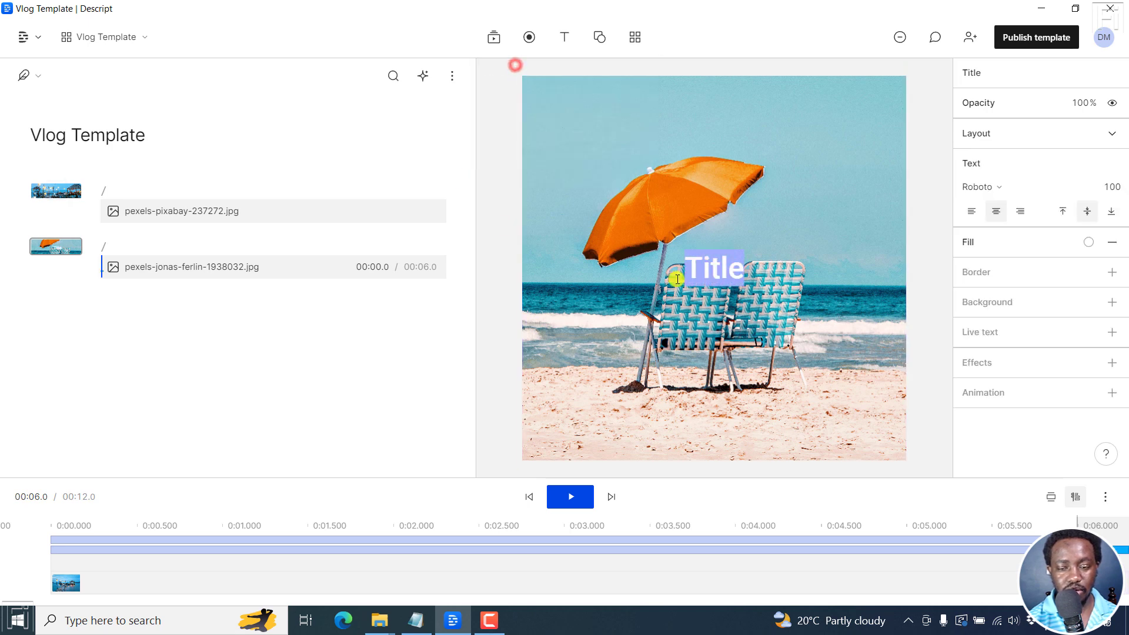
pyautogui.write('Thanks')
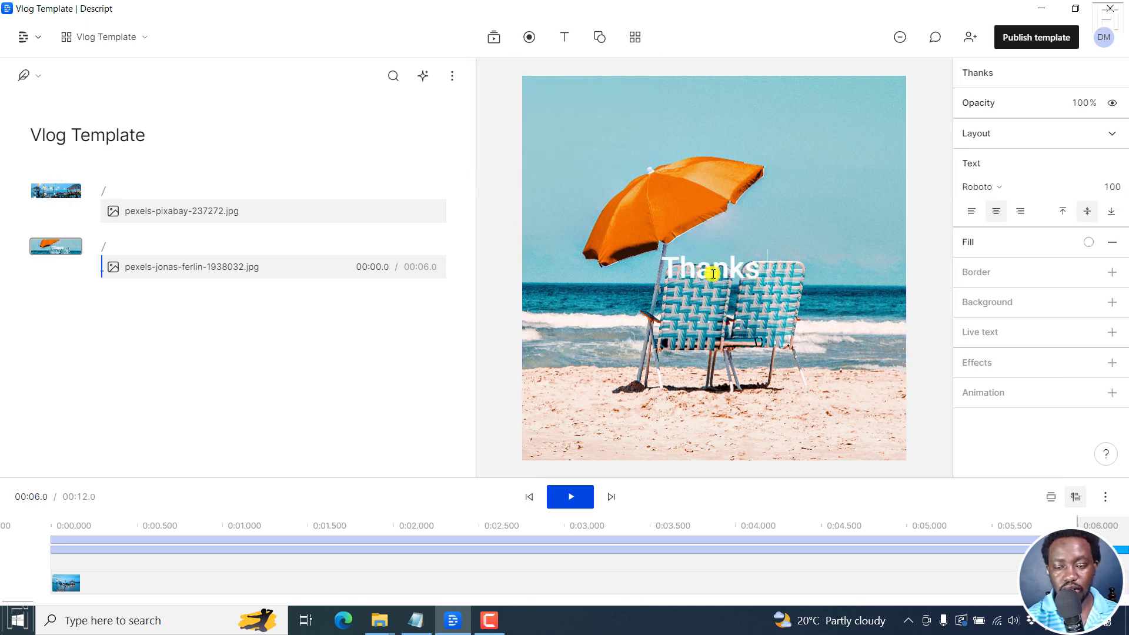
pyautogui.write(' for watching!')
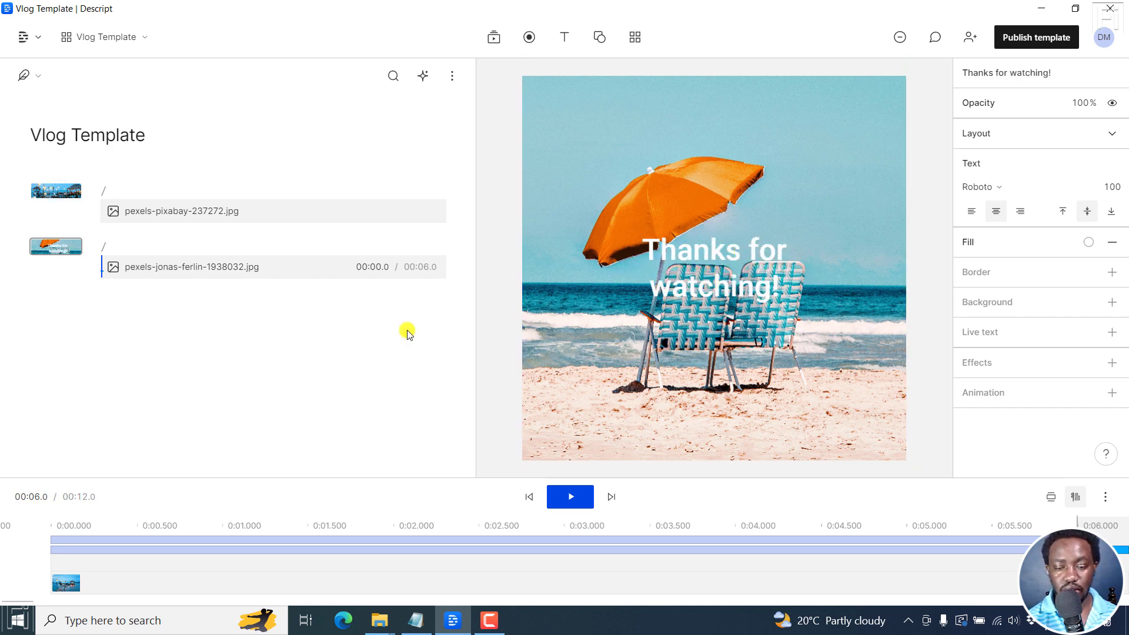
pyautogui.click(432, 362)
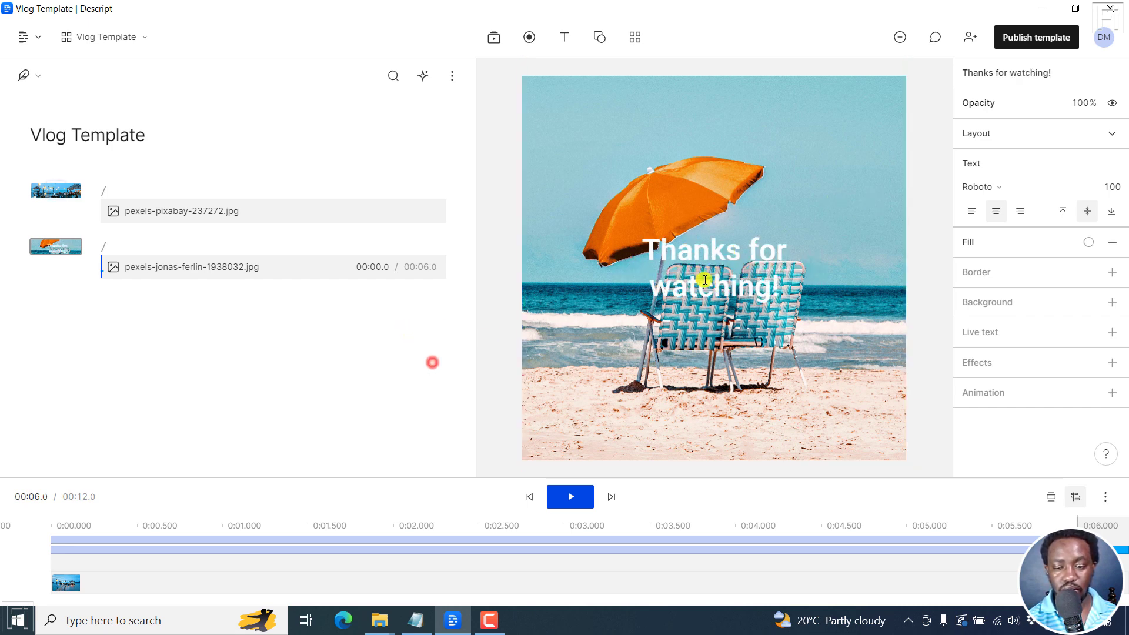
pyautogui.click(494, 340)
pyautogui.click(721, 260)
pyautogui.moveTo(739, 246); pyautogui.dragTo(821, 117)
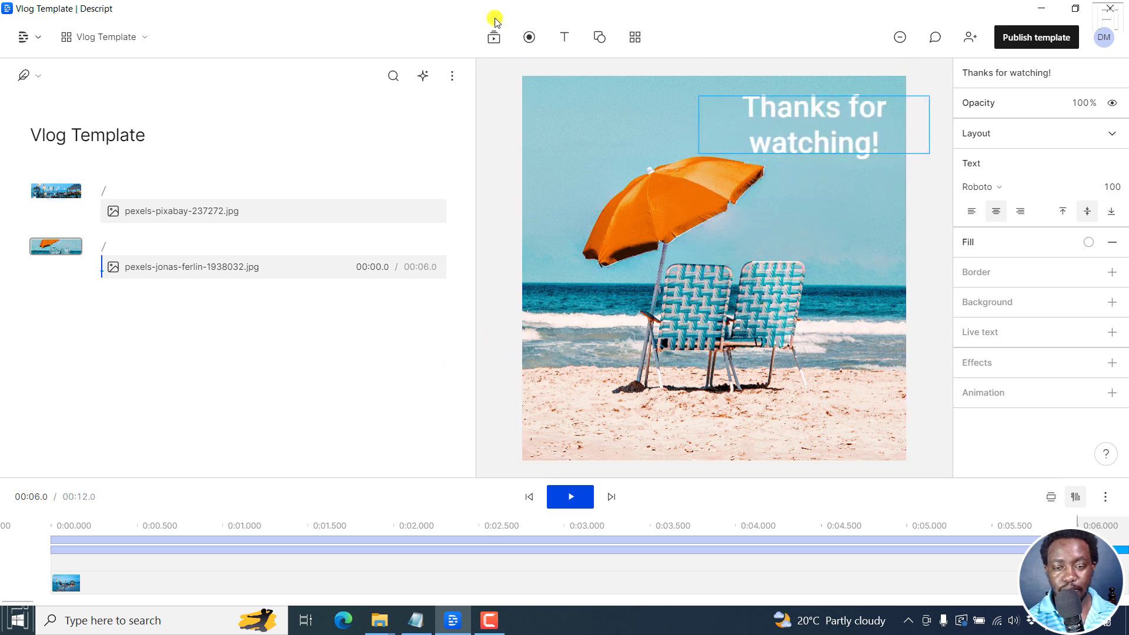
# Add an audio waveform to the second scene and move it down over the sand.
pyautogui.click(599, 38)
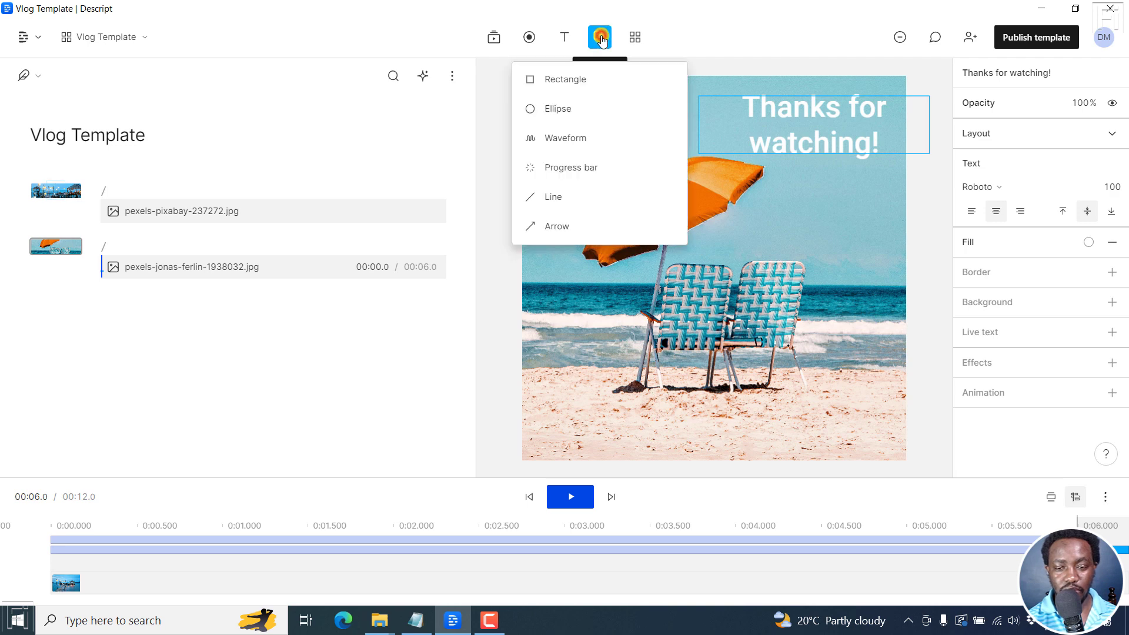
pyautogui.click(575, 139)
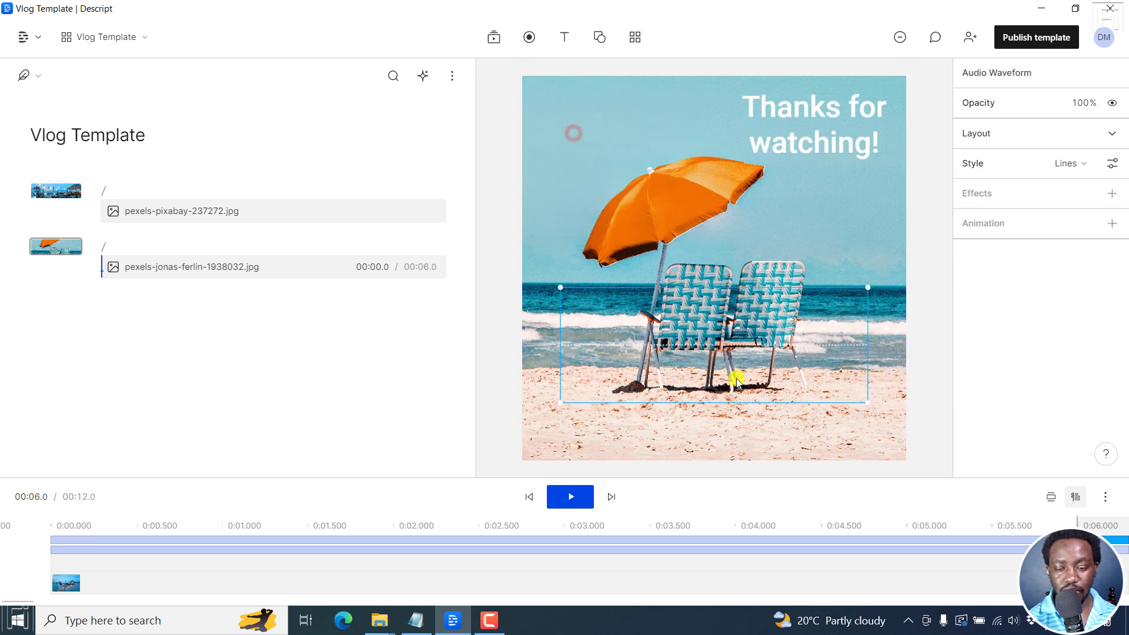
pyautogui.moveTo(726, 338); pyautogui.dragTo(727, 419)
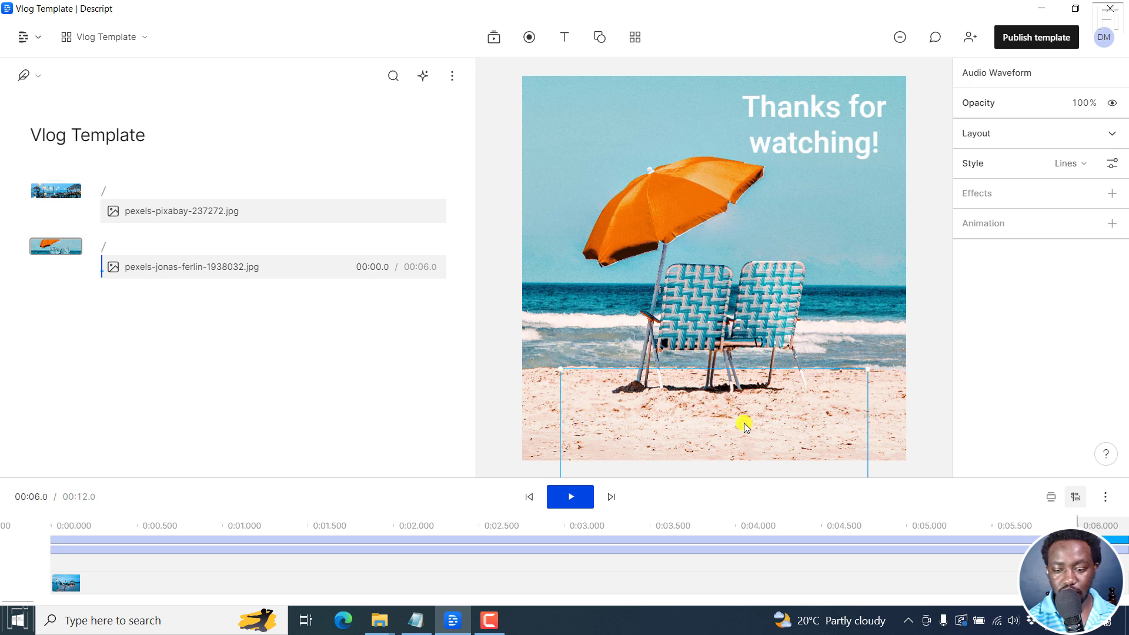
# Style the audio waveform as Wave with a border thickness of 23 and the red border colour f71414.
pyautogui.click(1084, 163)
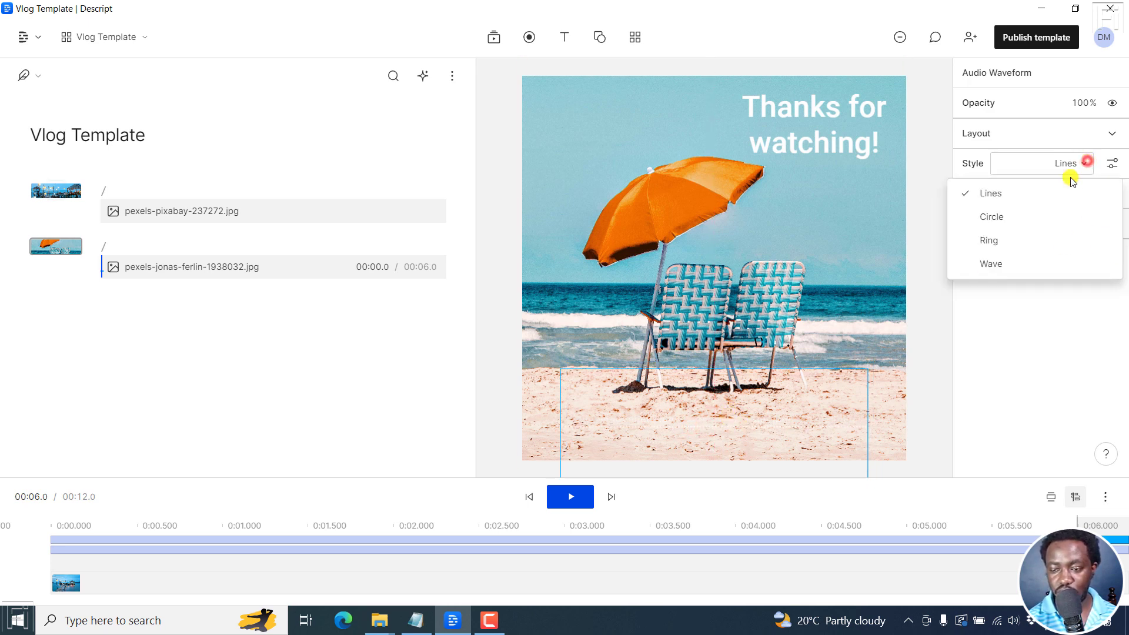
pyautogui.click(1009, 268)
pyautogui.click(1109, 162)
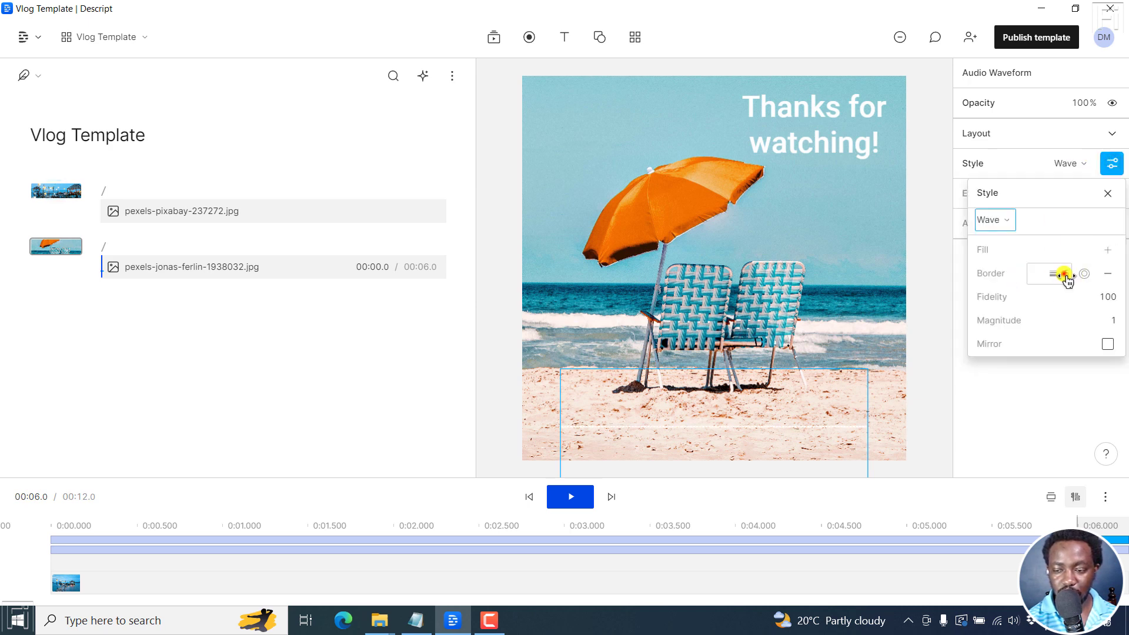
pyautogui.moveTo(1064, 274); pyautogui.dragTo(1068, 273)
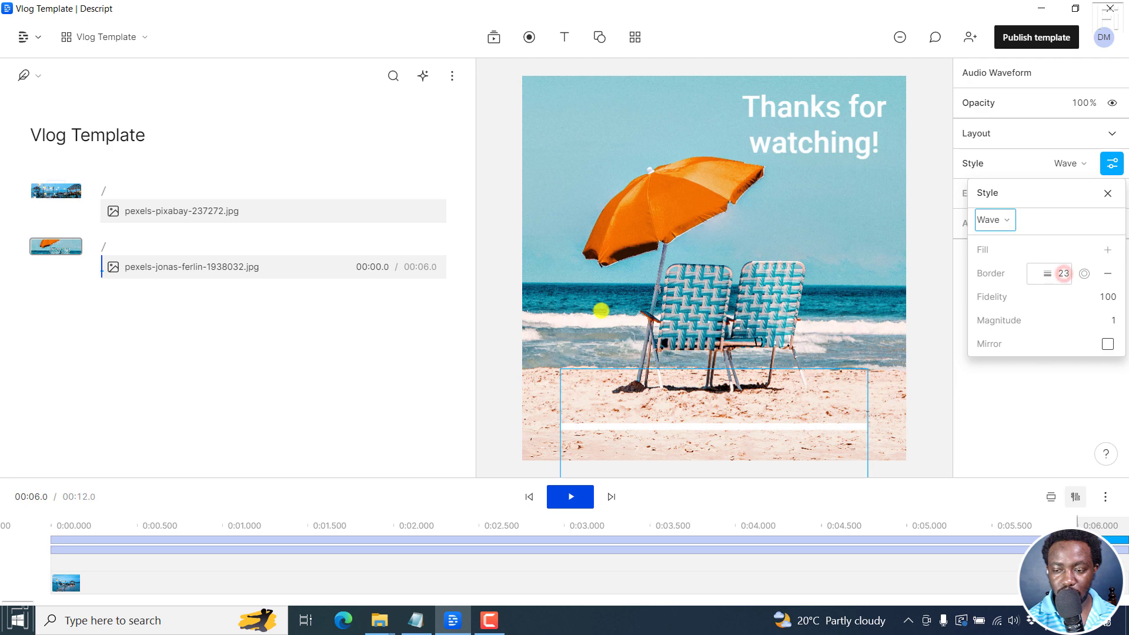
pyautogui.click(1084, 273)
pyautogui.click(1055, 128)
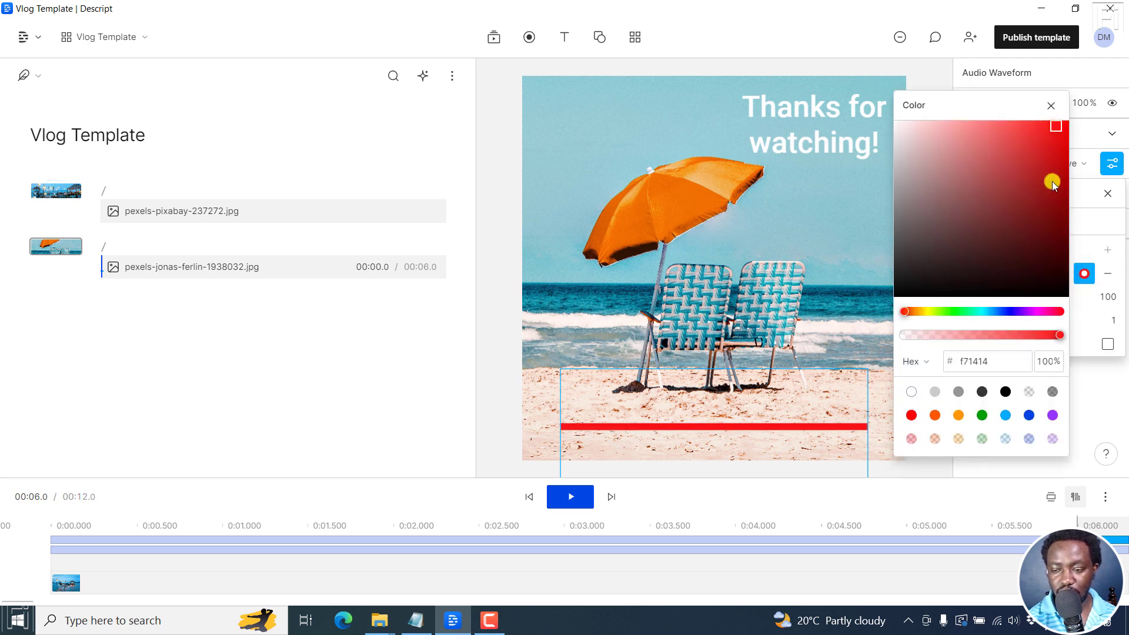
pyautogui.click(1051, 104)
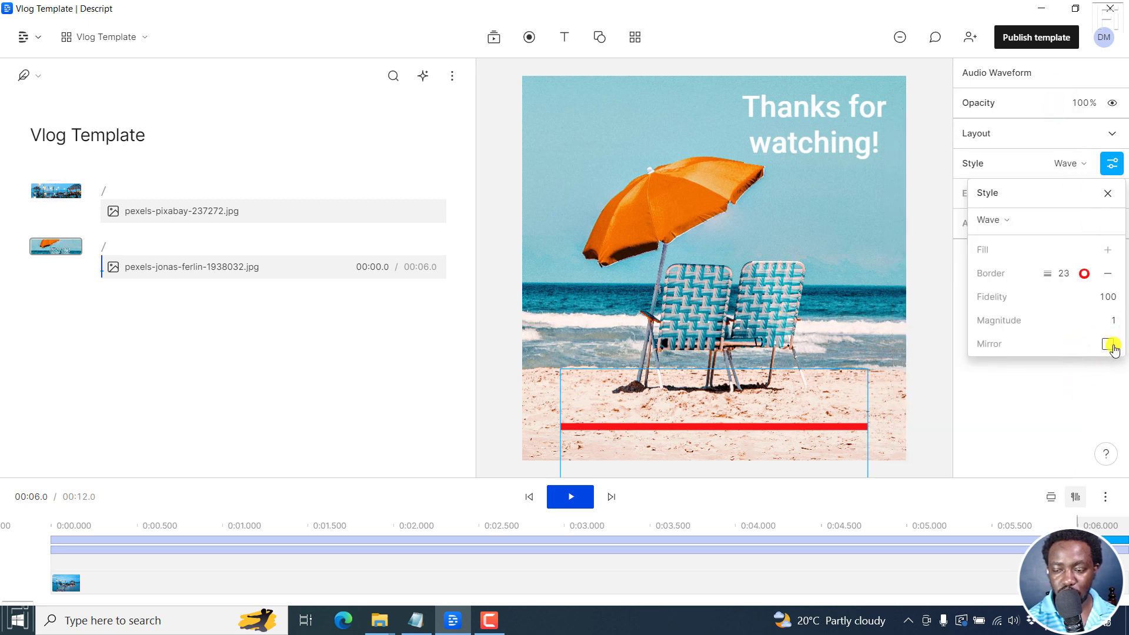
pyautogui.click(1108, 193)
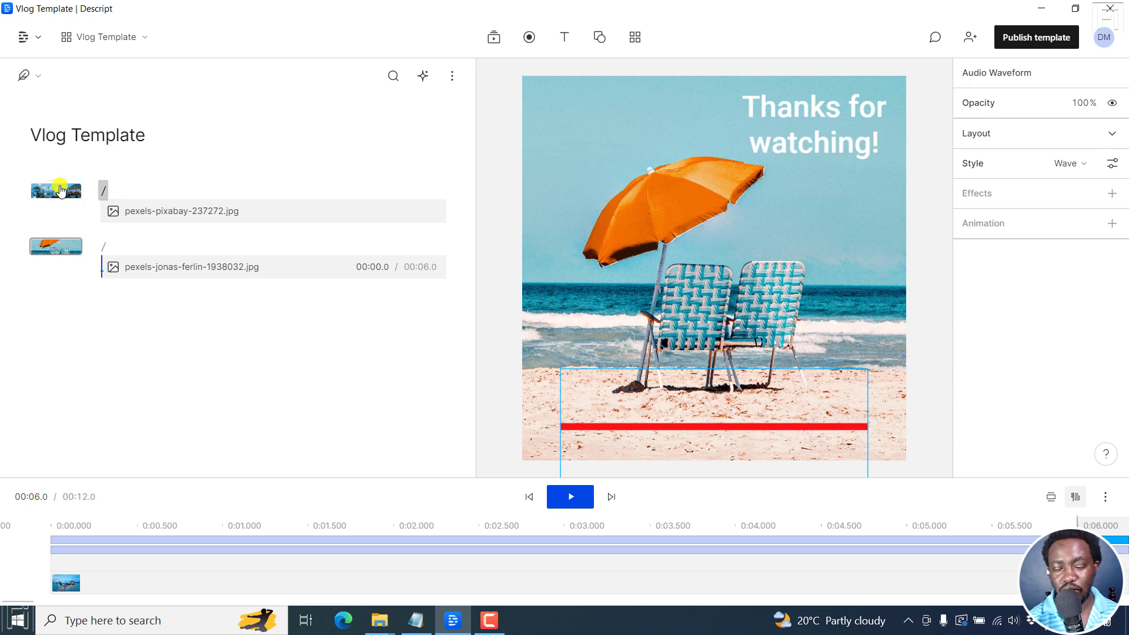
# Review the welcome scene and the closing scene one after the other.
pyautogui.click(47, 246)
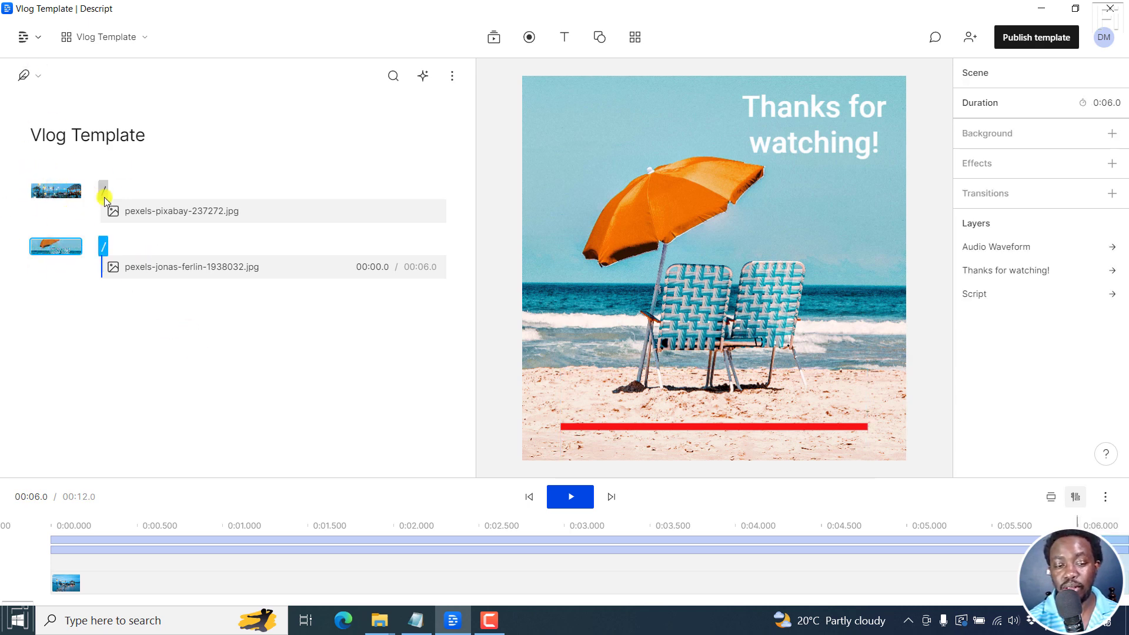
pyautogui.click(45, 188)
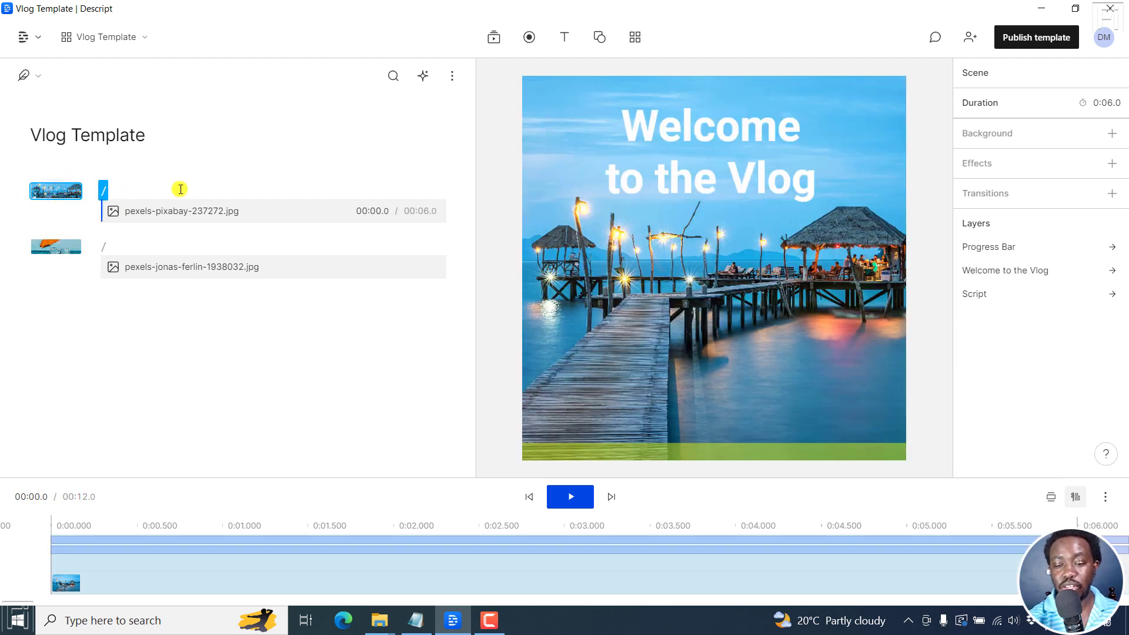
pyautogui.click(57, 248)
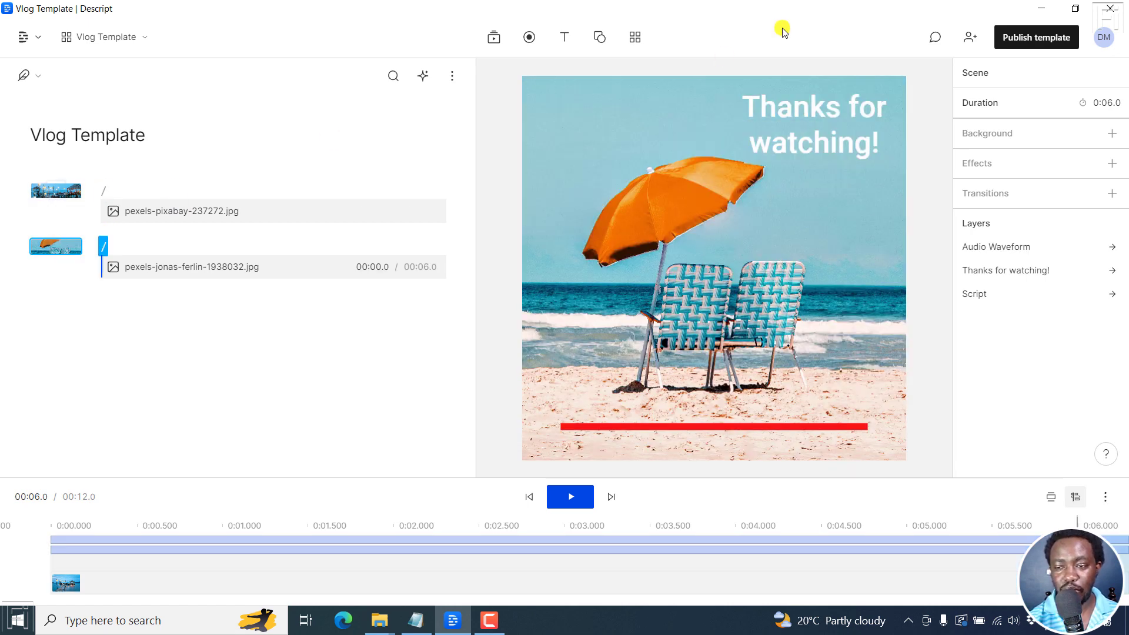
# Start publishing the template and name its scenes "Intro Scene" and "Outro Scene".
pyautogui.click(1054, 39)
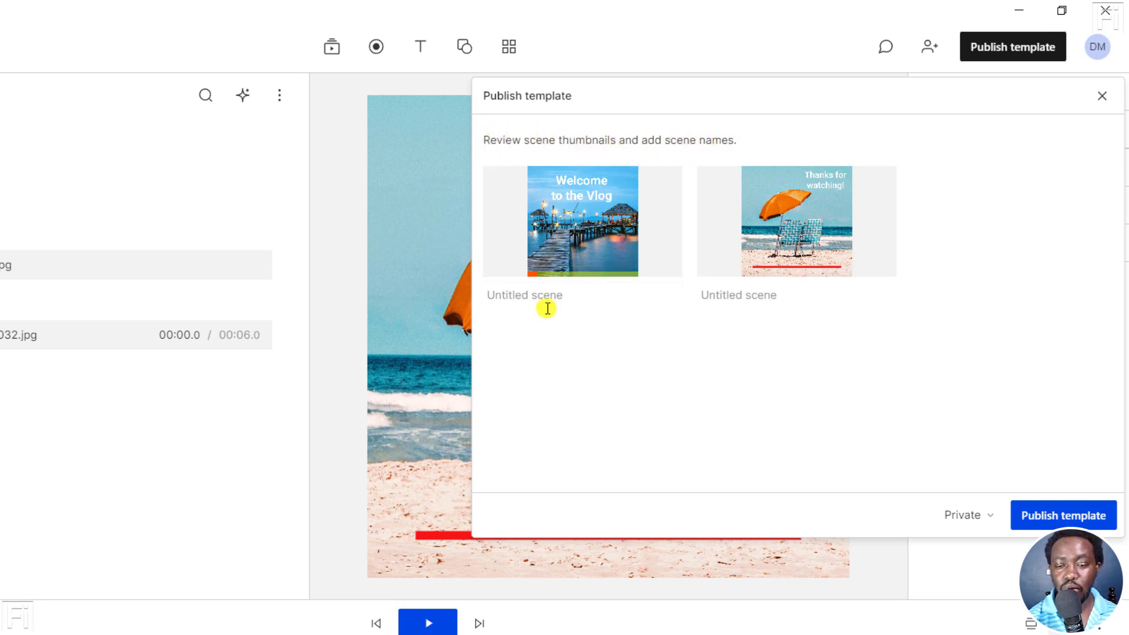
pyautogui.click(582, 296)
pyautogui.write('Intro Scene')
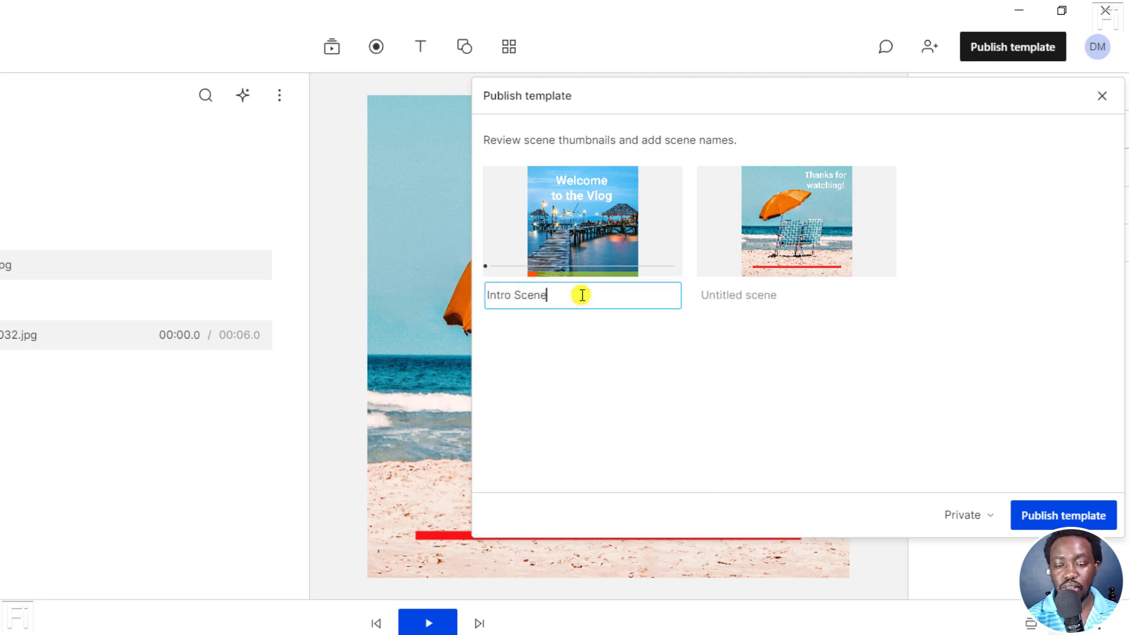
pyautogui.click(767, 293)
pyautogui.write('Outro Scene')
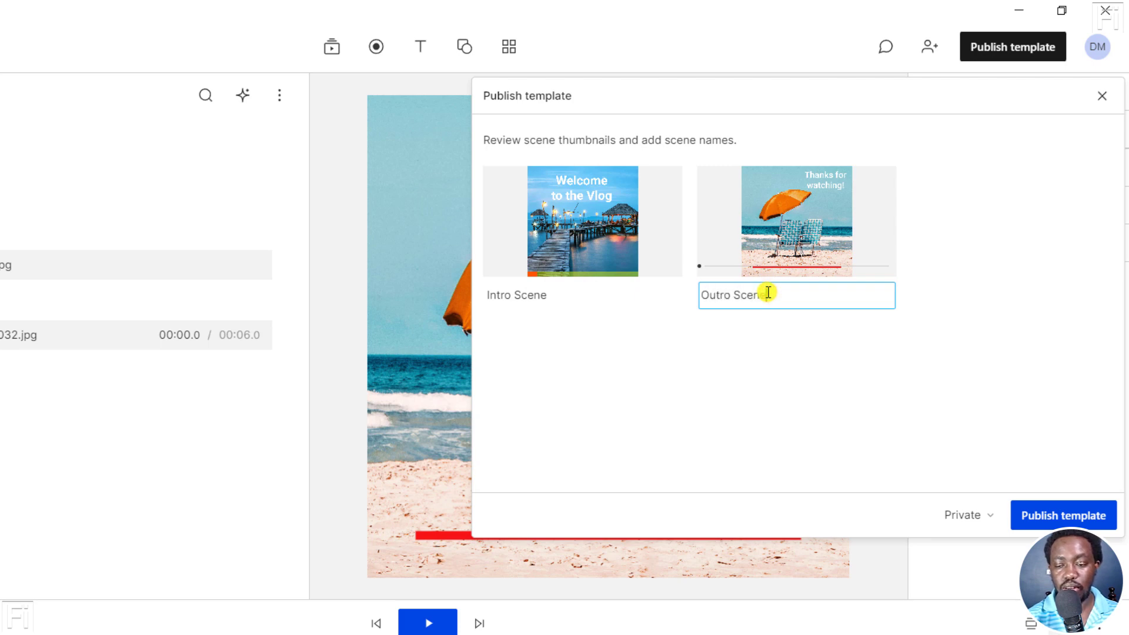
pyautogui.click(781, 370)
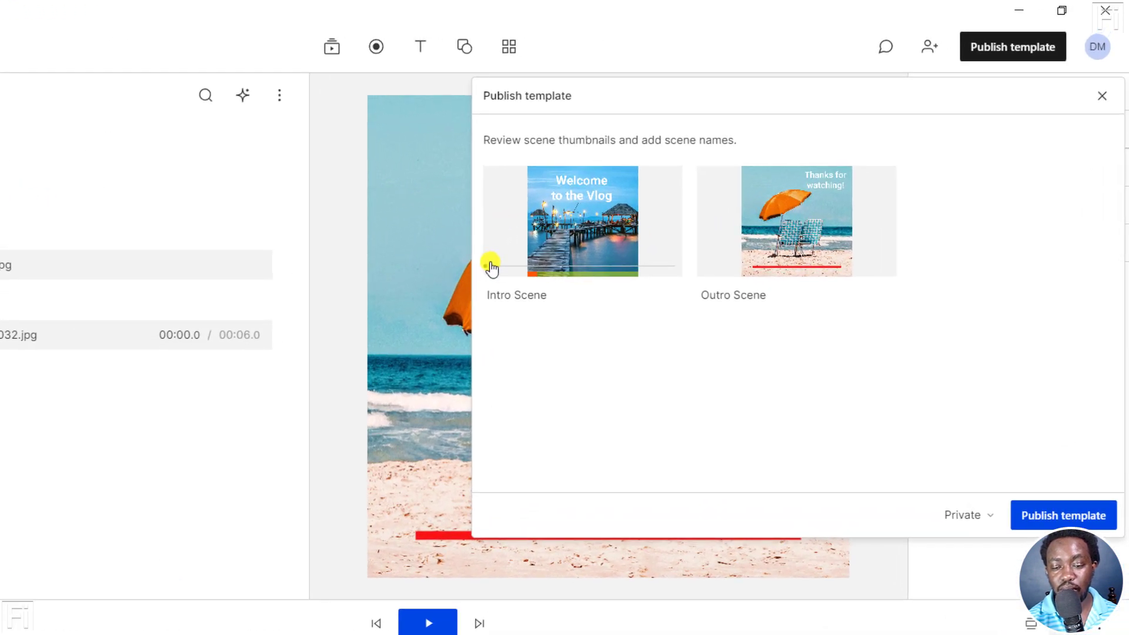
# Set a frame midway through the Intro Scene and one midway through the Outro Scene as their thumbnails.
pyautogui.moveTo(534, 246)
pyautogui.mouseDown()
pyautogui.moveTo(599, 248)
pyautogui.moveTo(589, 266)
pyautogui.mouseUp()
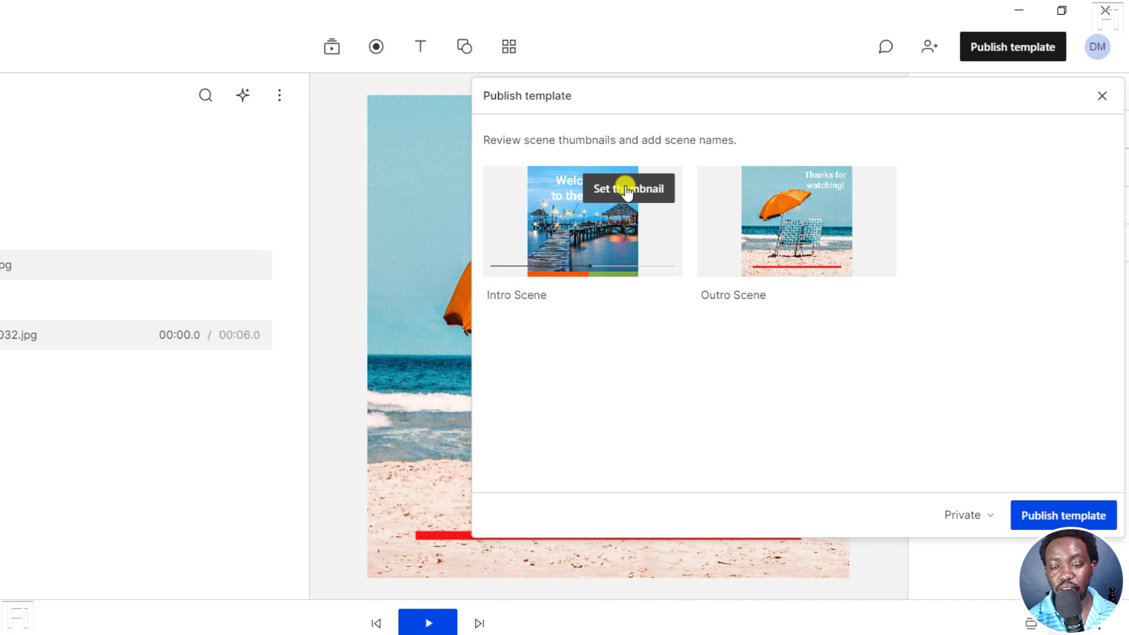
pyautogui.click(627, 190)
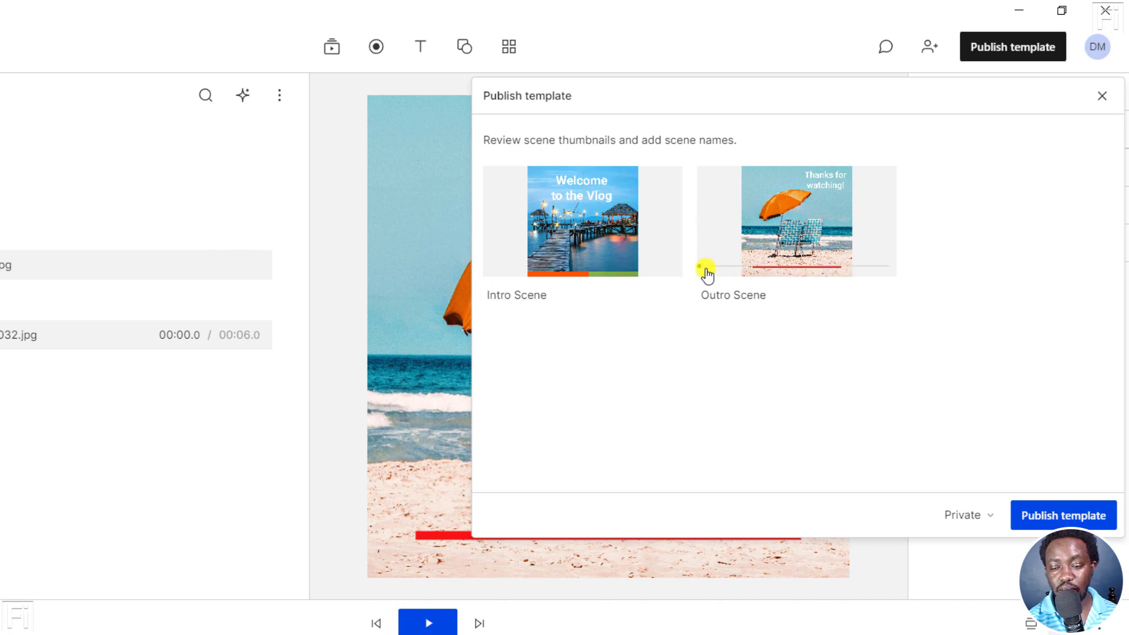
pyautogui.moveTo(703, 268); pyautogui.dragTo(794, 271)
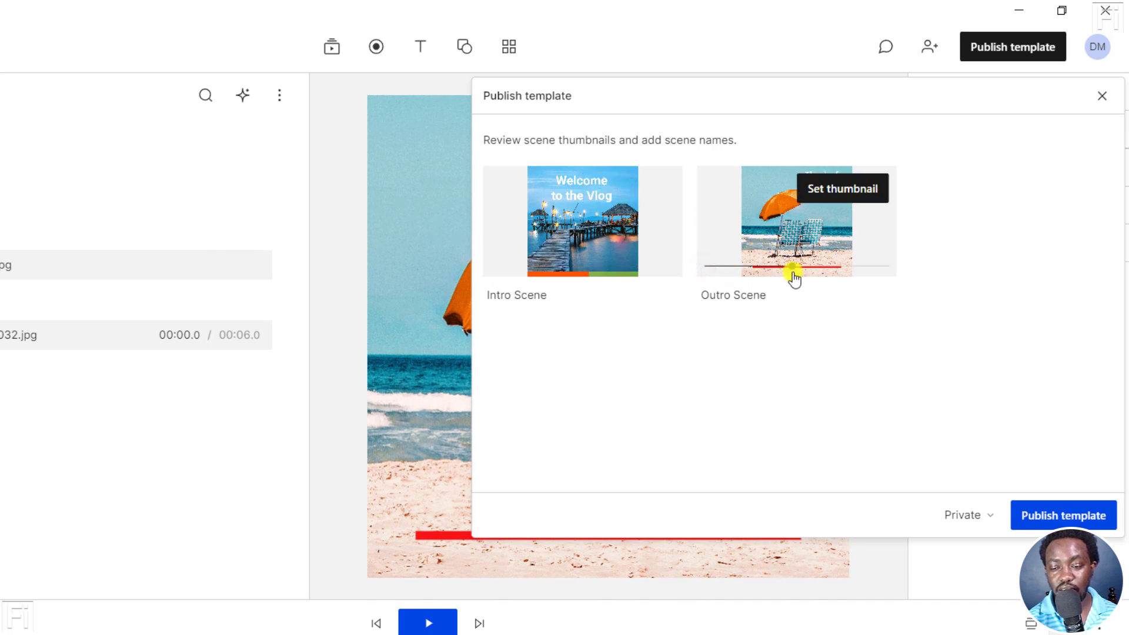
pyautogui.click(849, 198)
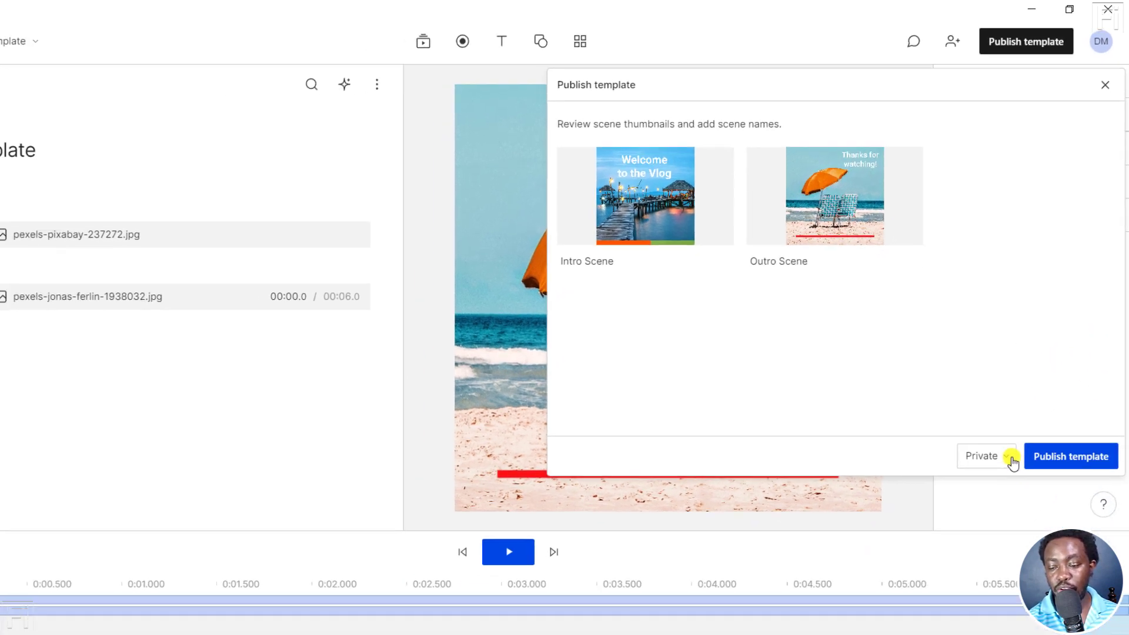
# Publish the template with its visibility set to Private and close the publishing dialog.
pyautogui.click(1012, 461)
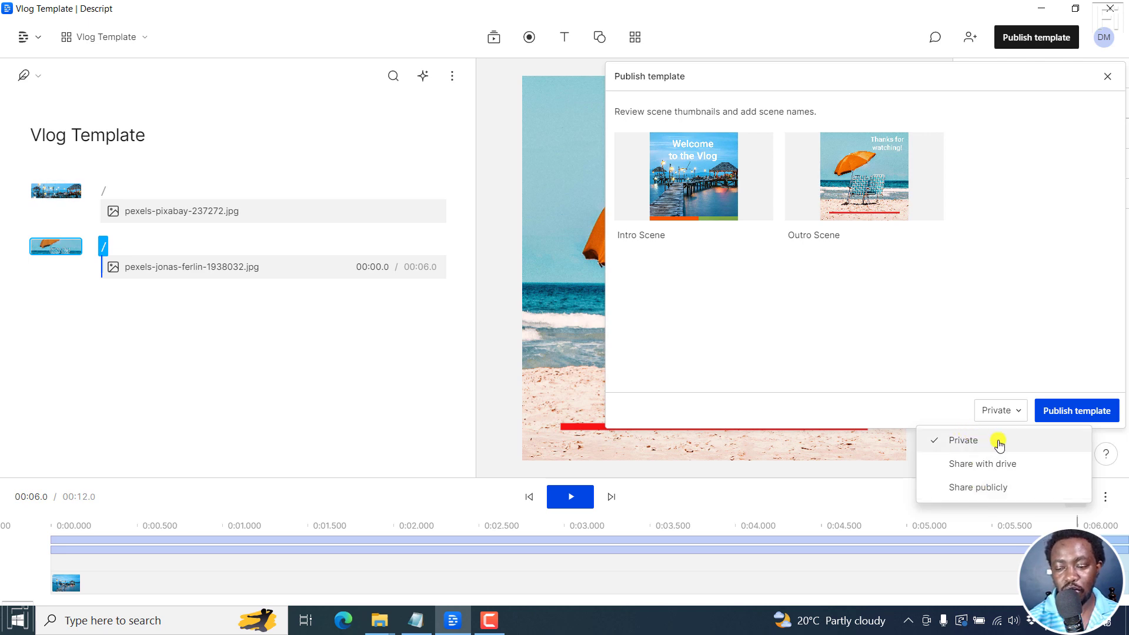
pyautogui.click(973, 442)
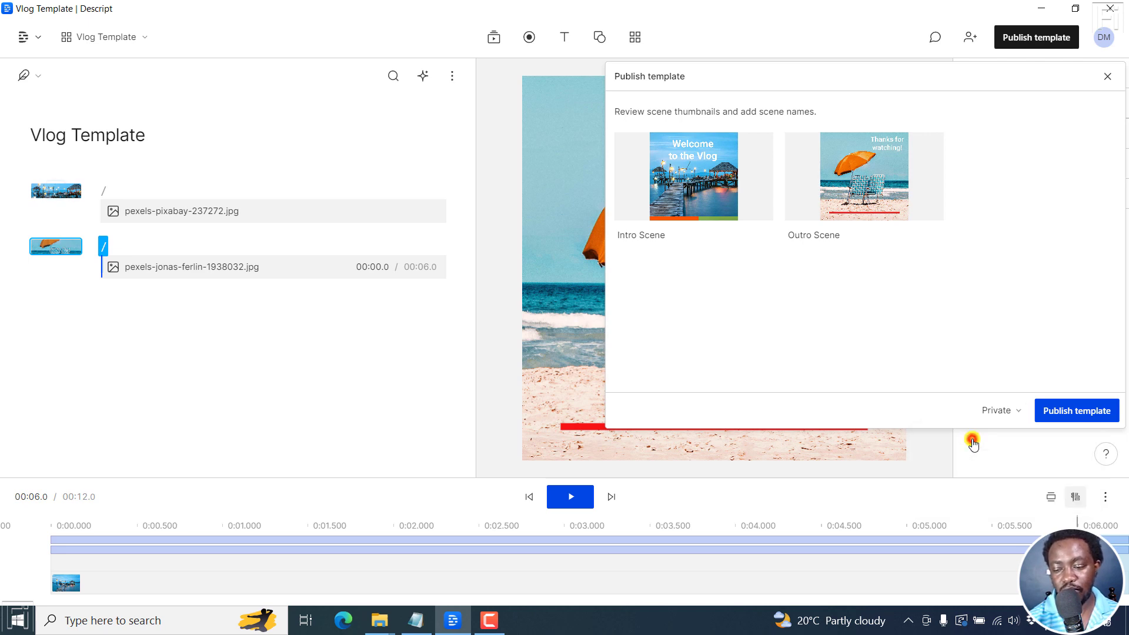
pyautogui.click(1090, 410)
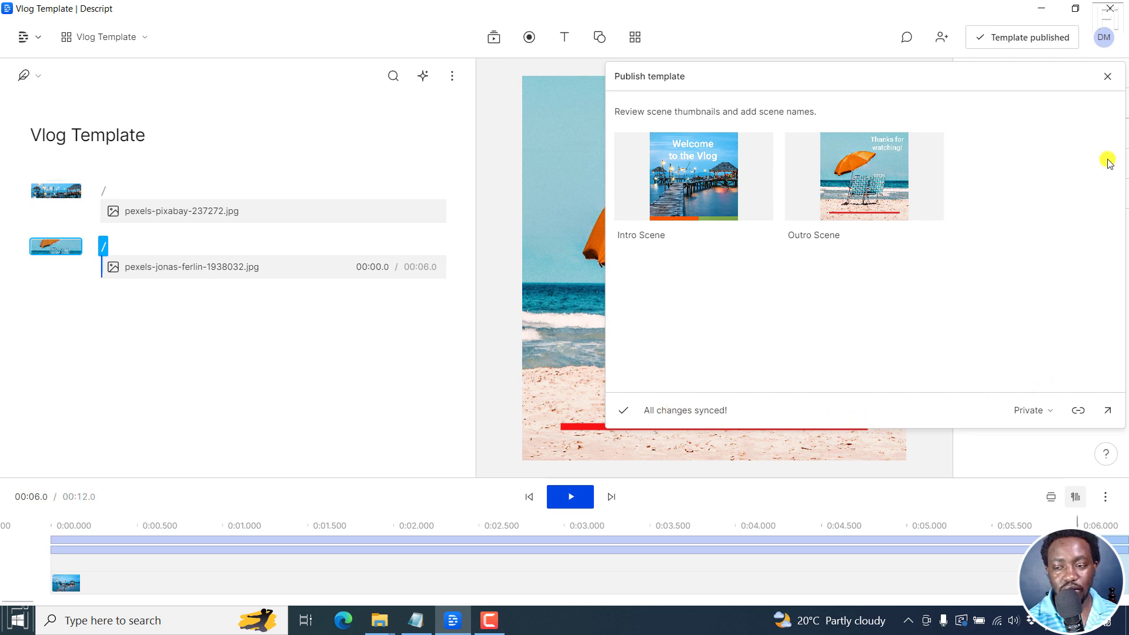
pyautogui.click(1108, 76)
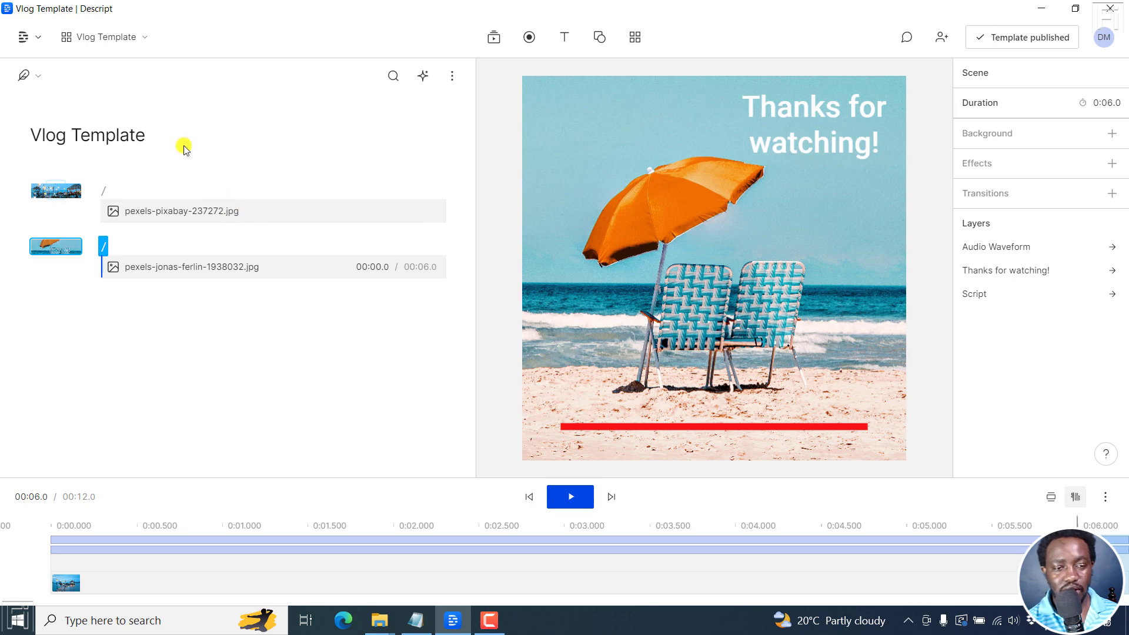
# Return to the drive and open the 00:08 Untitled Project from the recent projects.
pyautogui.click(36, 37)
pyautogui.click(64, 80)
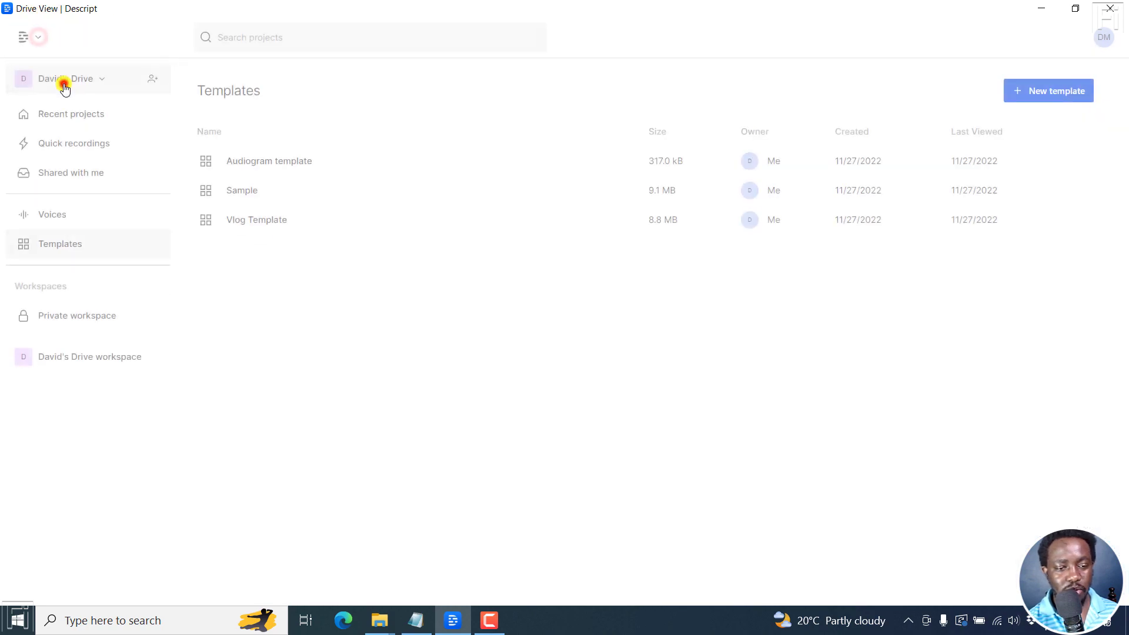
pyautogui.click(62, 115)
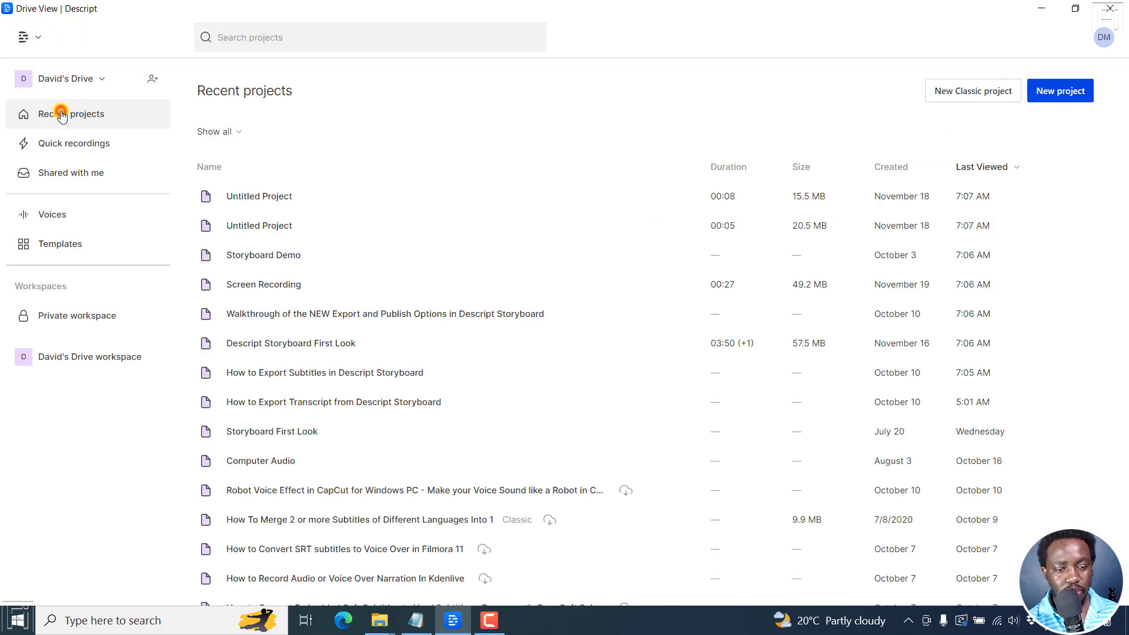
pyautogui.click(331, 202)
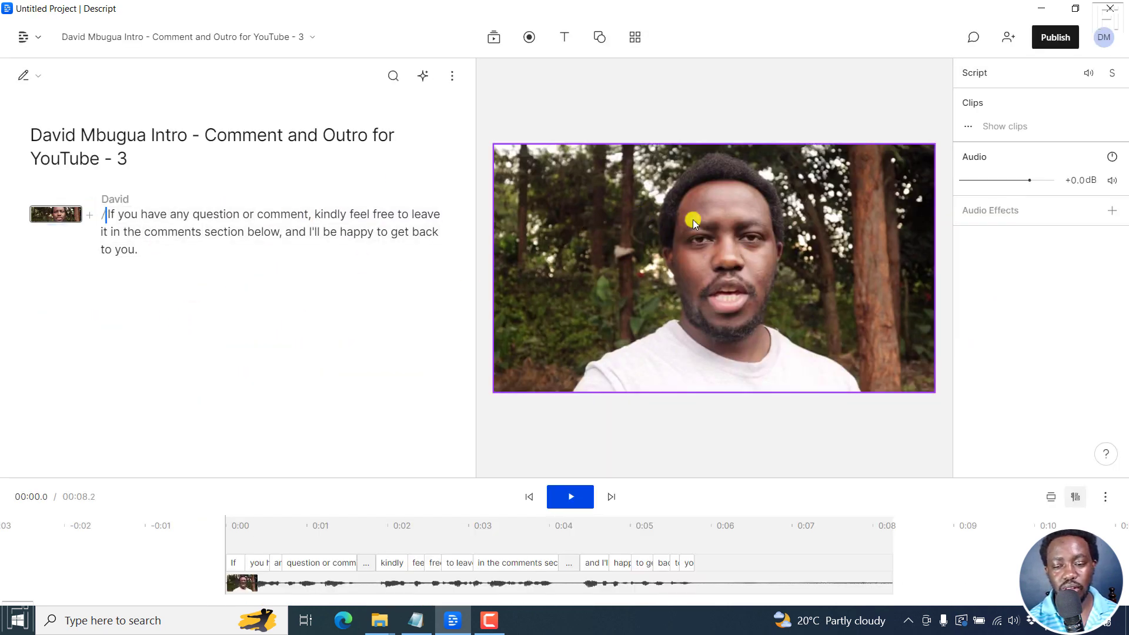
# Change the composition's video format from landscape to square.
pyautogui.click(452, 75)
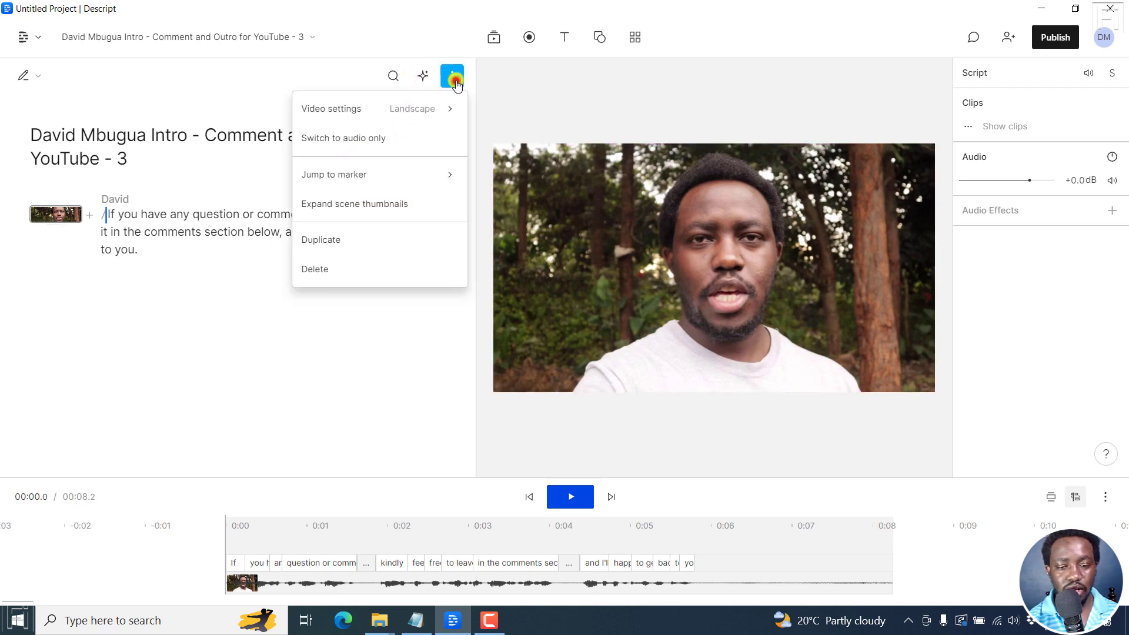
pyautogui.moveTo(443, 107)
pyautogui.click(504, 137)
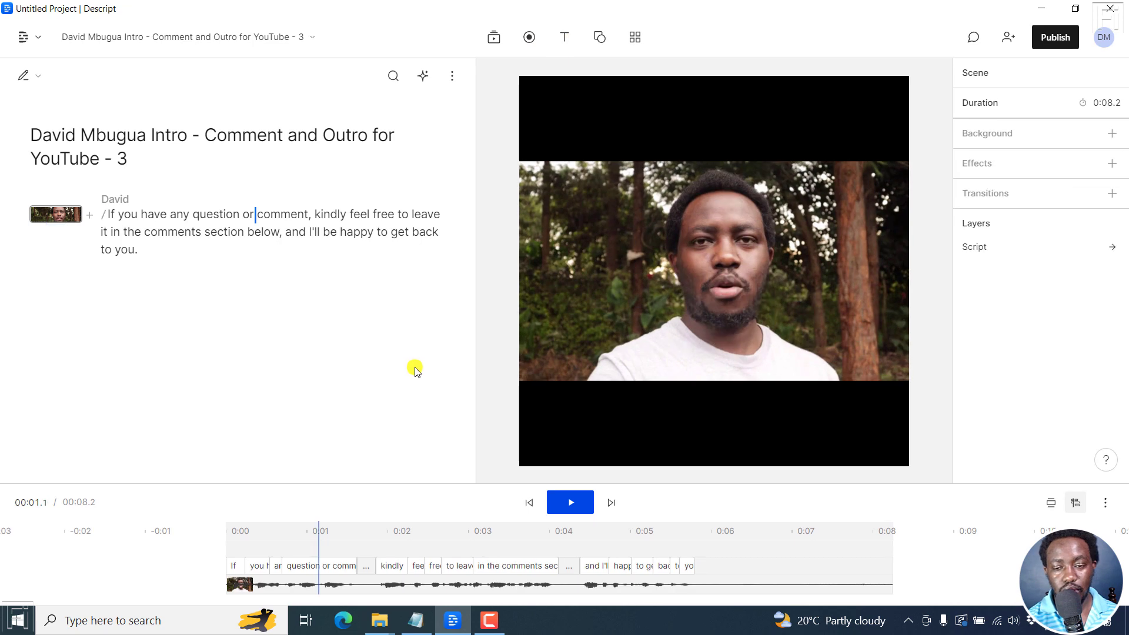
# Apply the Vlog Template's Intro Scene to the talking-head scene and play part of it.
pyautogui.click(635, 37)
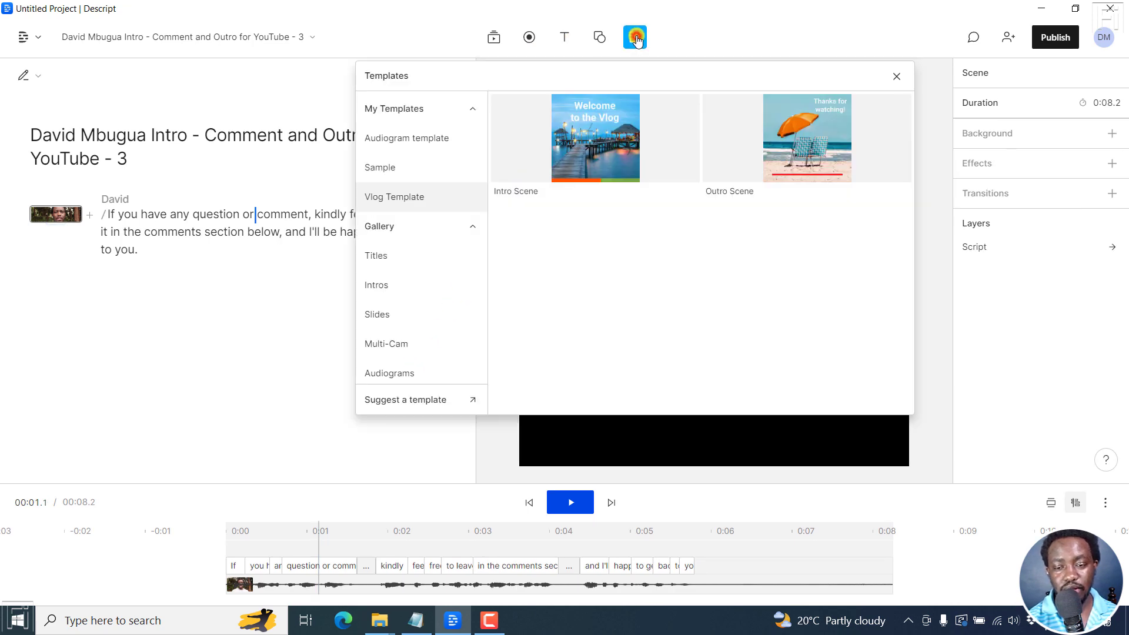
pyautogui.click(583, 143)
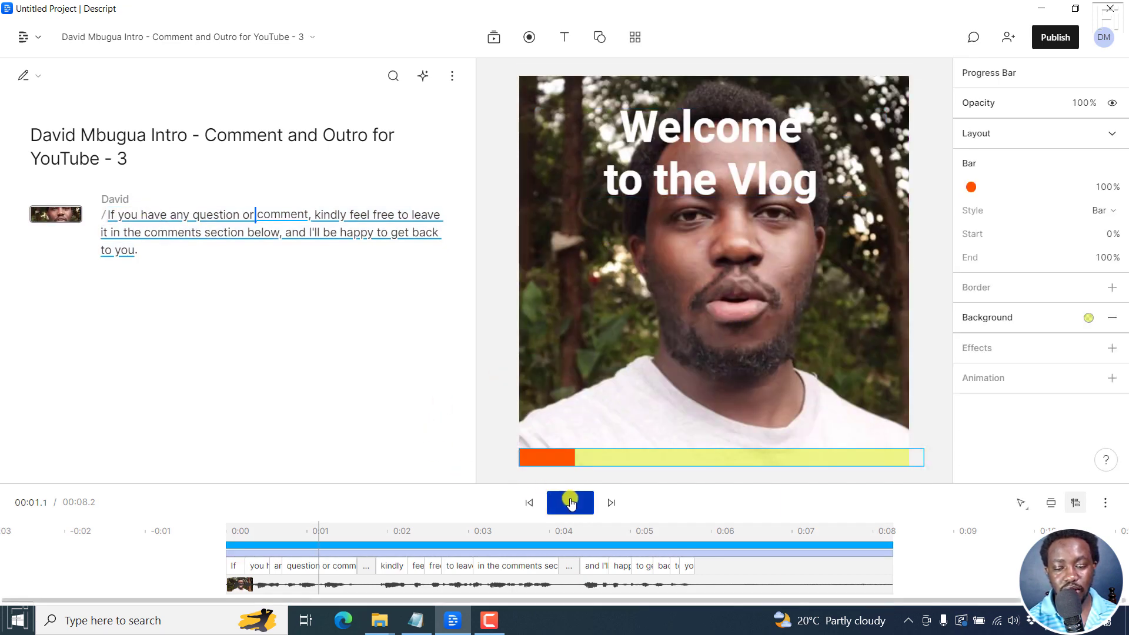
pyautogui.click(570, 501)
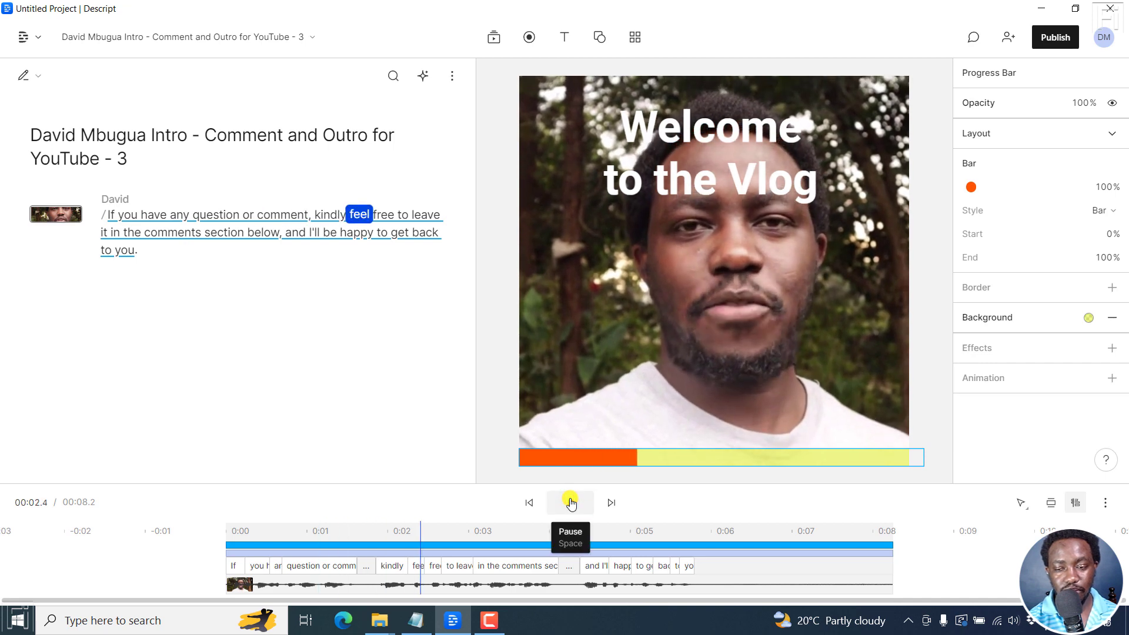
pyautogui.click(570, 502)
# Move the "Welcome to the Vlog" title down over the face, narrow its box and set the font size to 50.
pyautogui.click(711, 154)
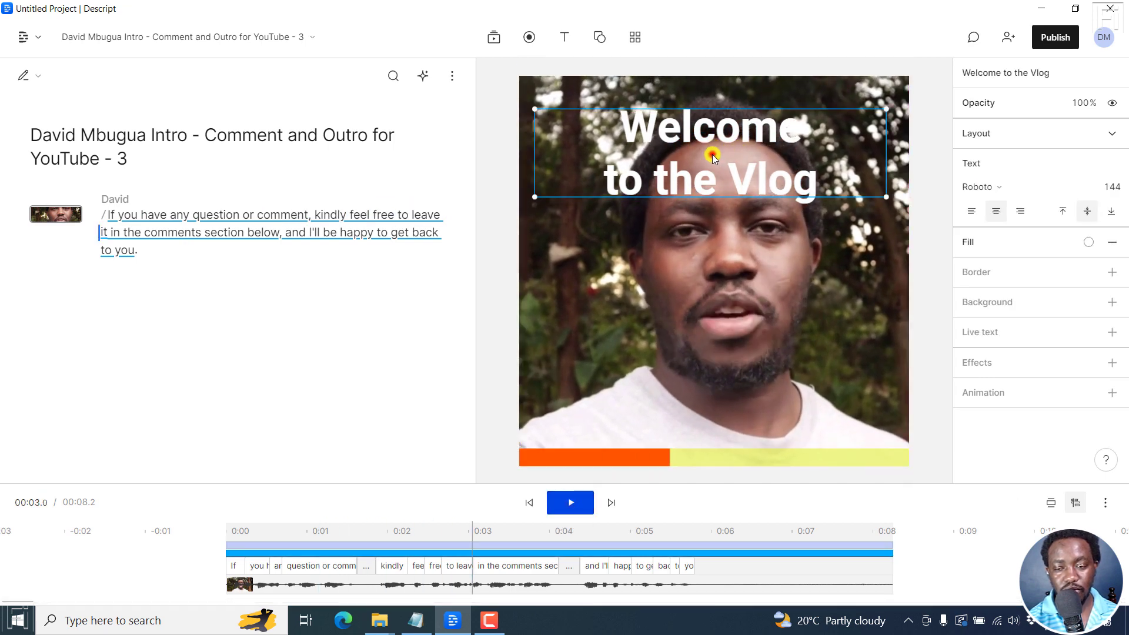
pyautogui.moveTo(724, 150); pyautogui.dragTo(687, 264)
pyautogui.moveTo(848, 227); pyautogui.dragTo(804, 236)
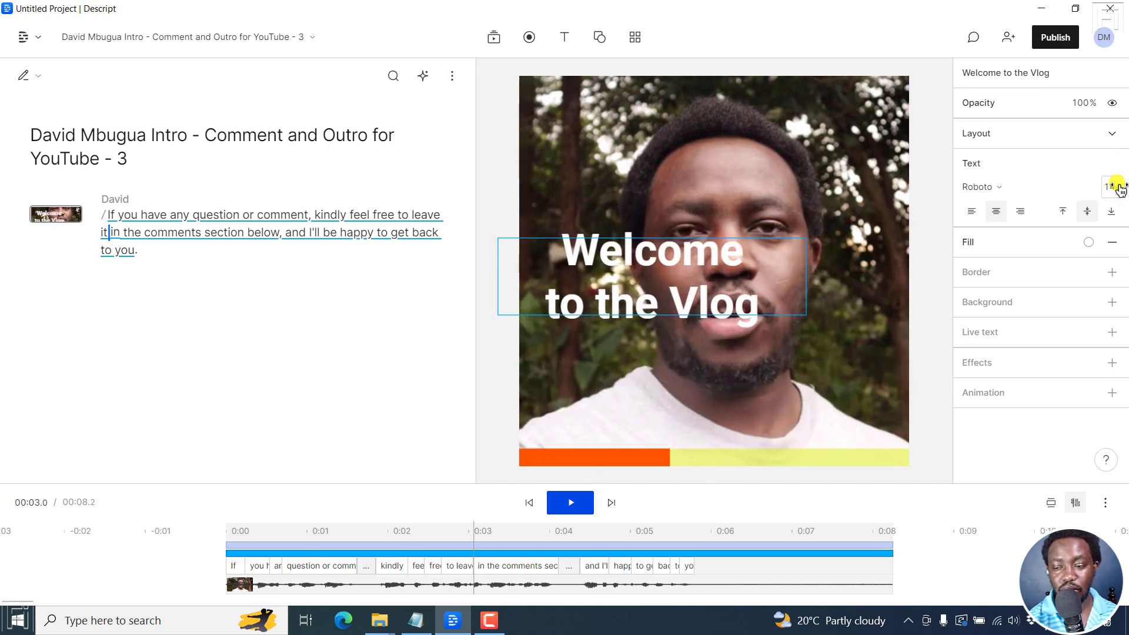
pyautogui.moveTo(1120, 188); pyautogui.dragTo(483, 311)
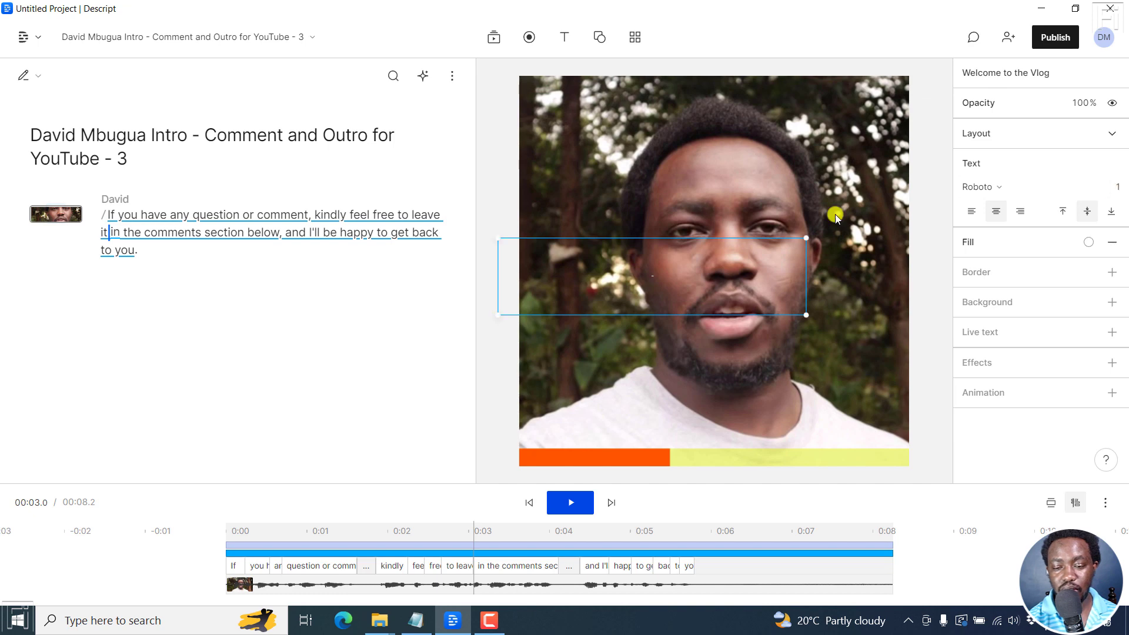
pyautogui.click(1117, 189)
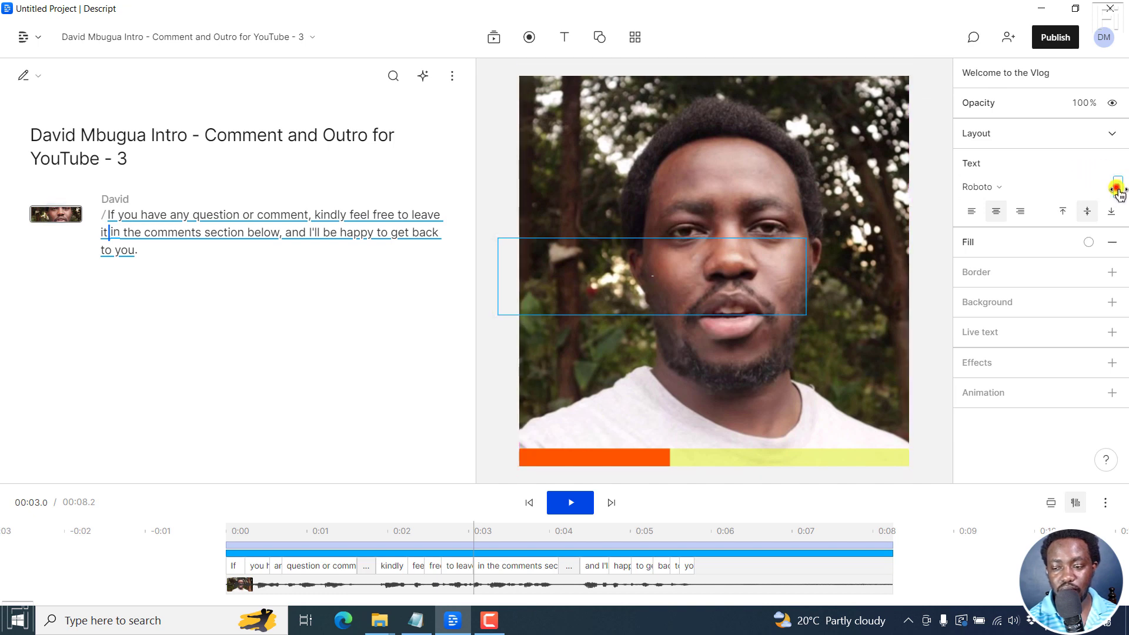
pyautogui.write('50')
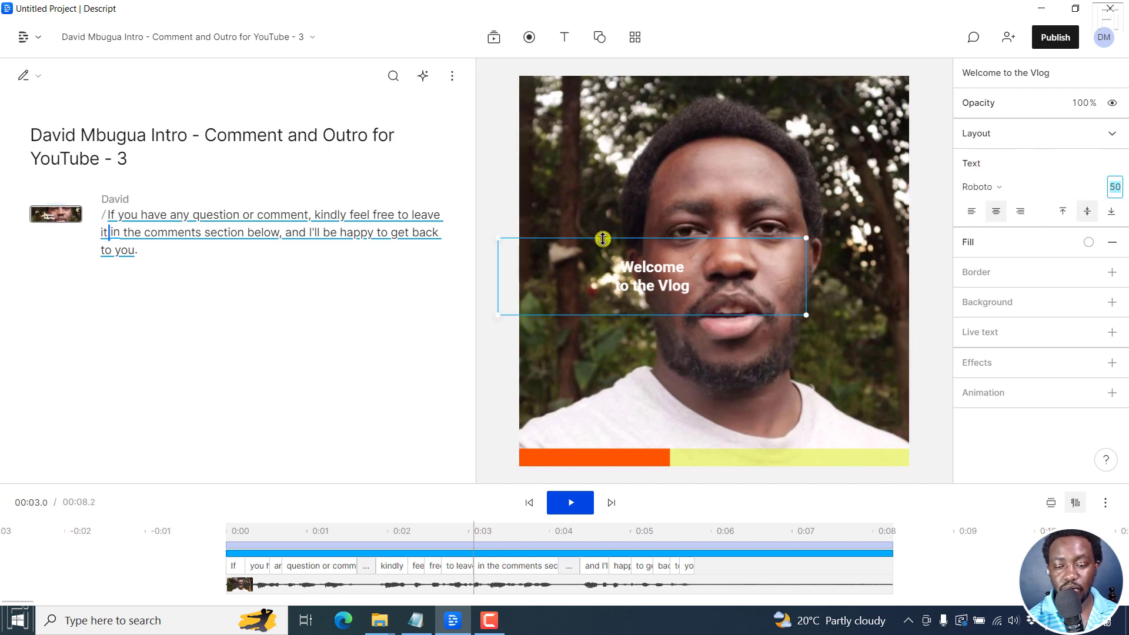
# Shrink the title's box around its text and place it in the upper-left corner of the video frame.
pyautogui.moveTo(603, 239); pyautogui.dragTo(602, 290)
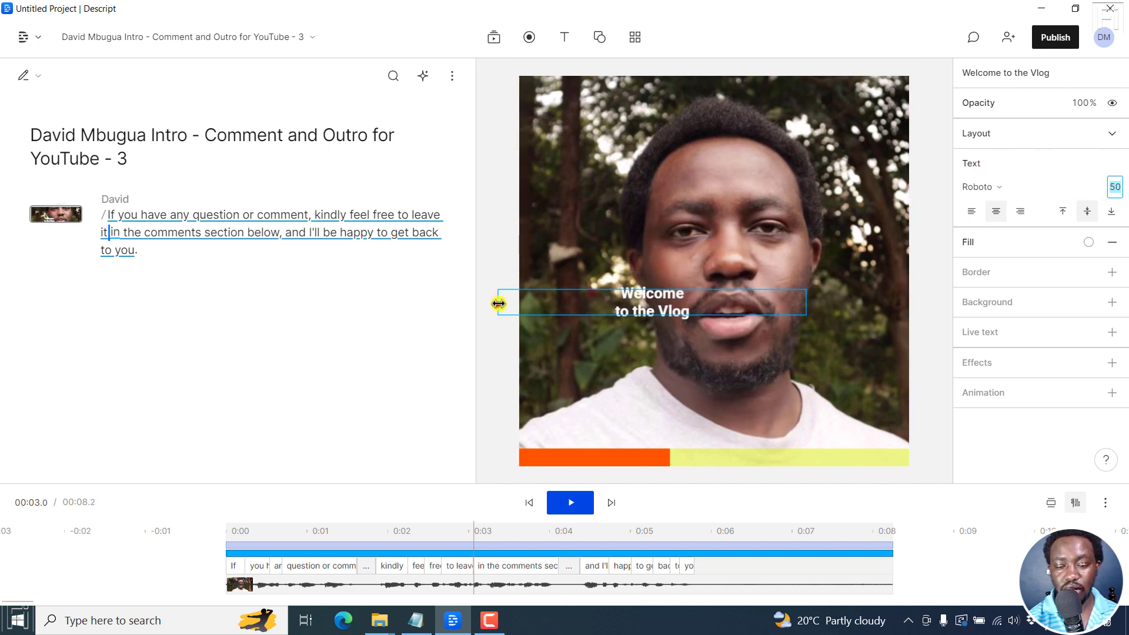
pyautogui.moveTo(499, 303); pyautogui.dragTo(663, 293)
pyautogui.moveTo(751, 300); pyautogui.dragTo(633, 184)
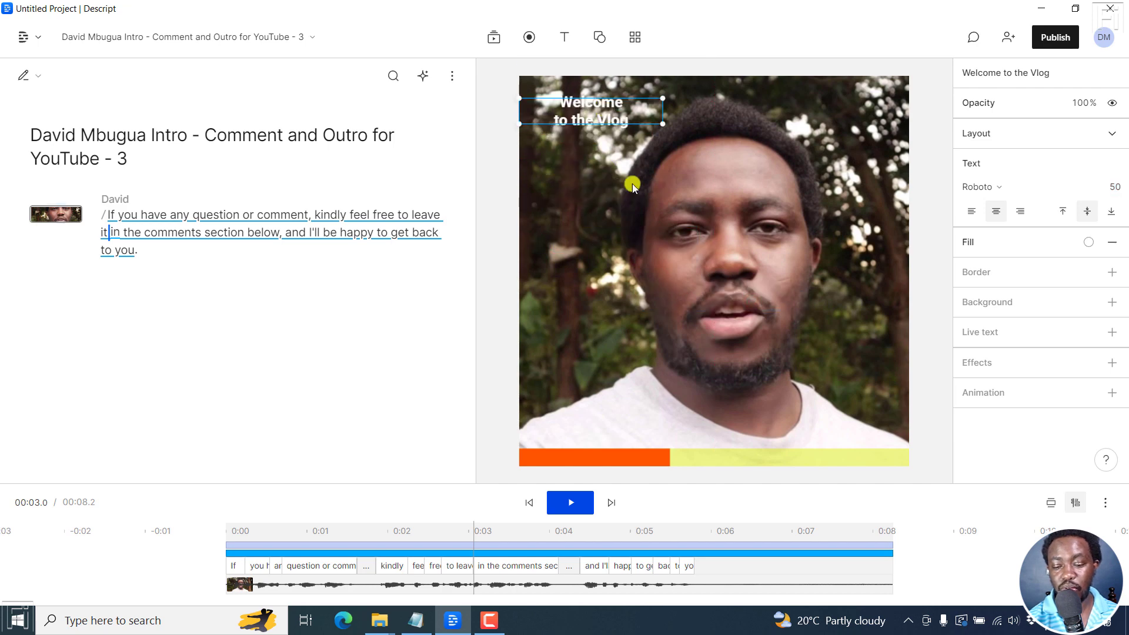
# Play the scene from the start to check the repositioned title and the progress bar.
pyautogui.click(626, 458)
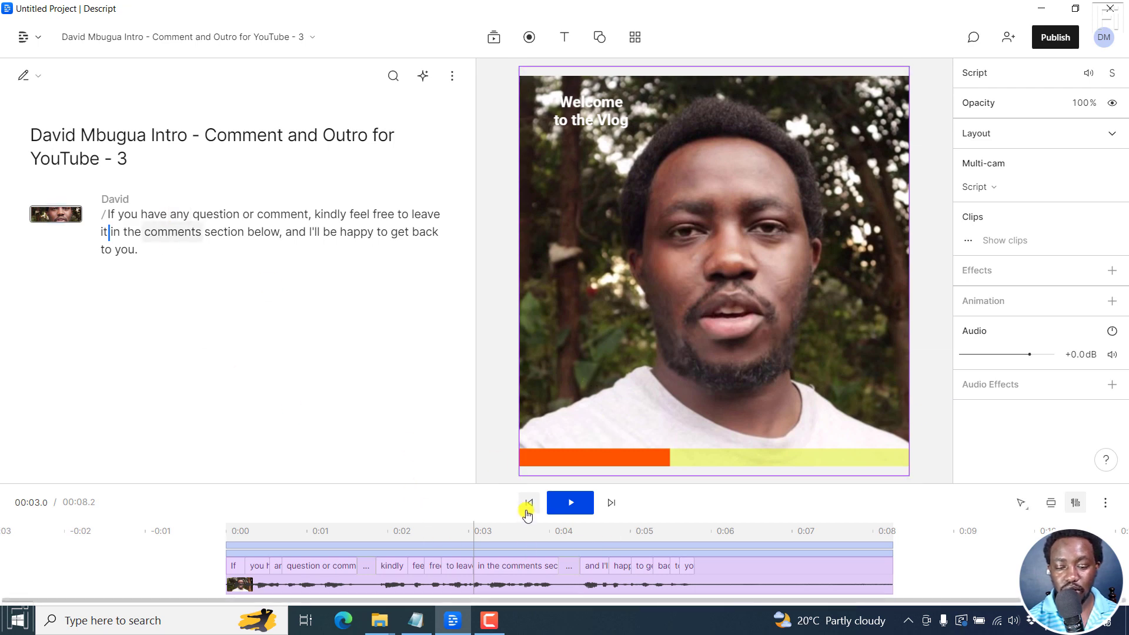
pyautogui.click(528, 505)
pyautogui.press('space')
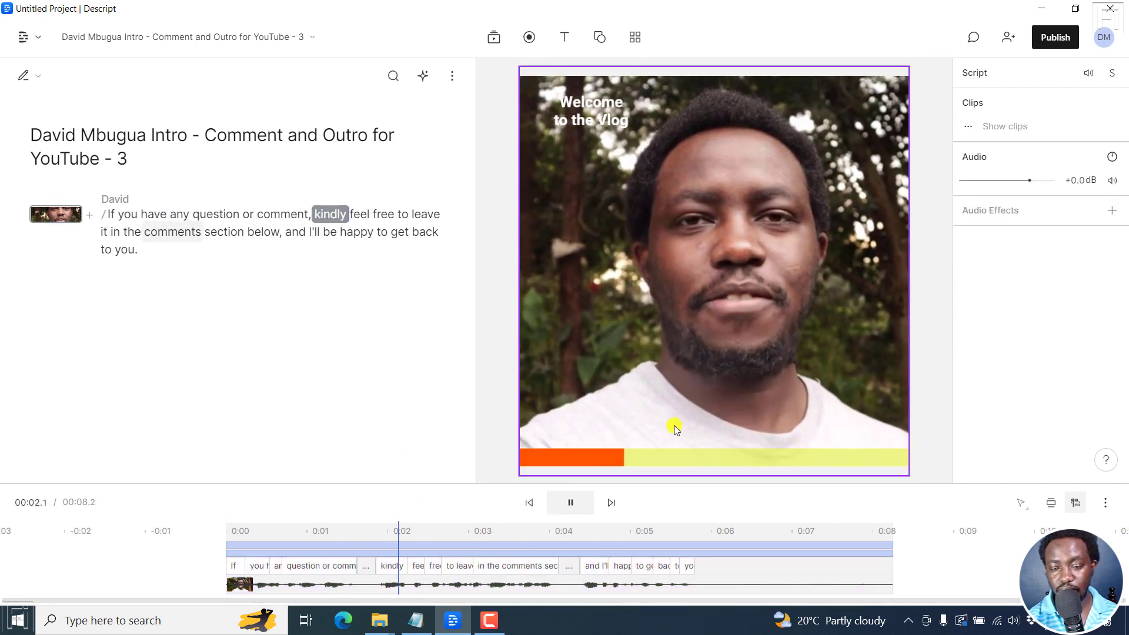
pyautogui.click(488, 394)
pyautogui.press('space')
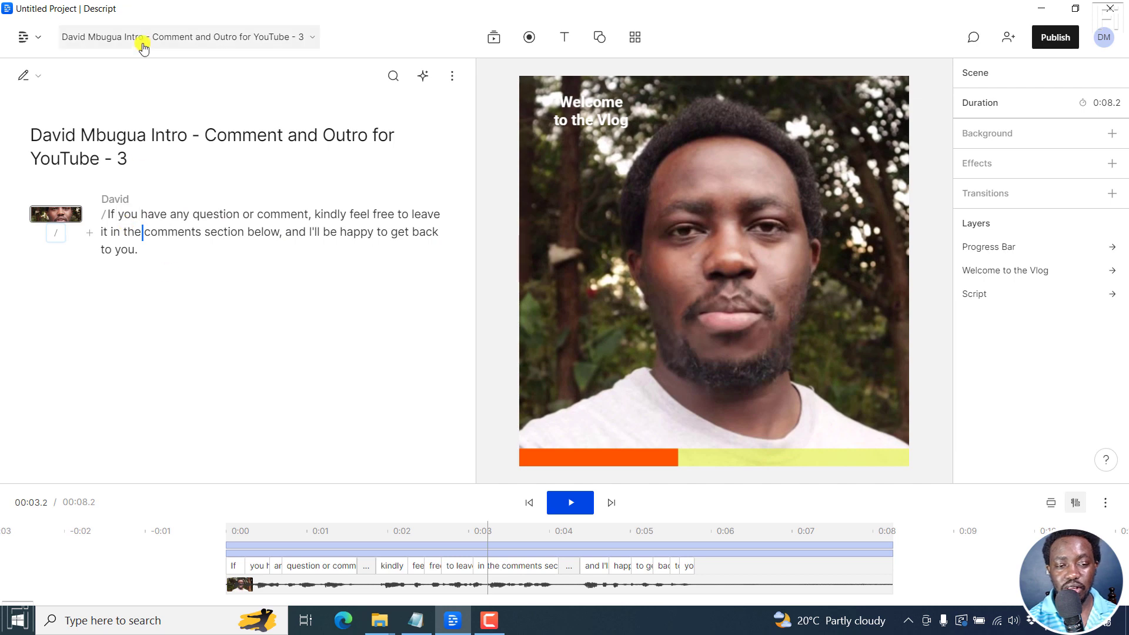
# Return to the drive and open the project "Walkthrough of the NEW Export and Publish Options in Descript Storyboard".
pyautogui.click(39, 43)
pyautogui.click(67, 78)
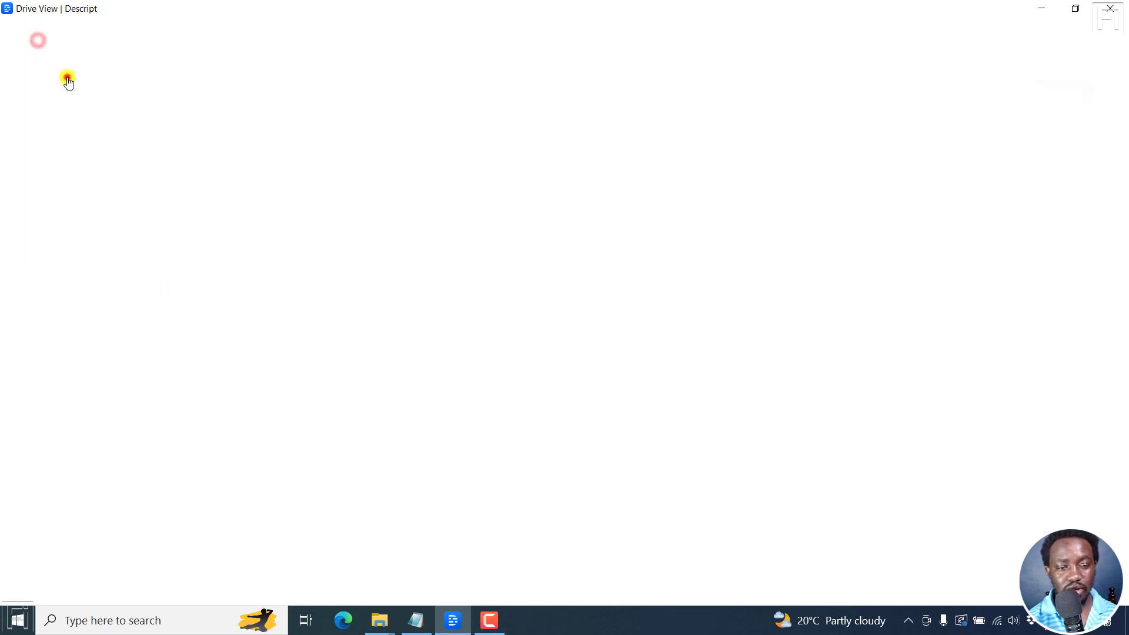
pyautogui.click(372, 321)
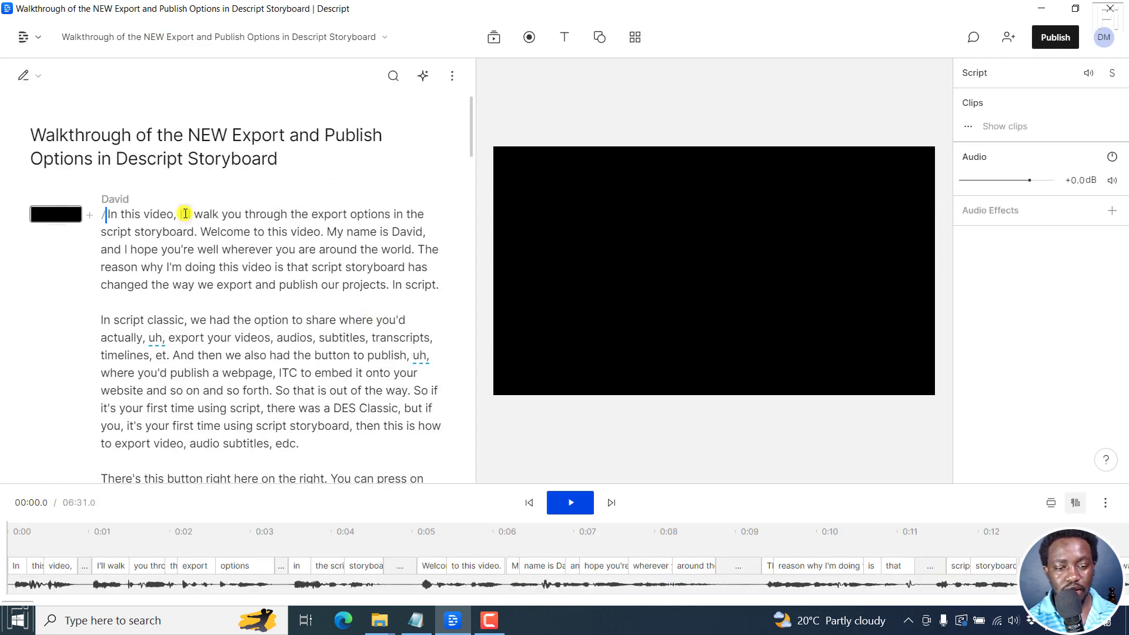
# Split the script into new scenes before "In script classic", "And then we also had" and "So that is out of the way".
pyautogui.click(104, 321)
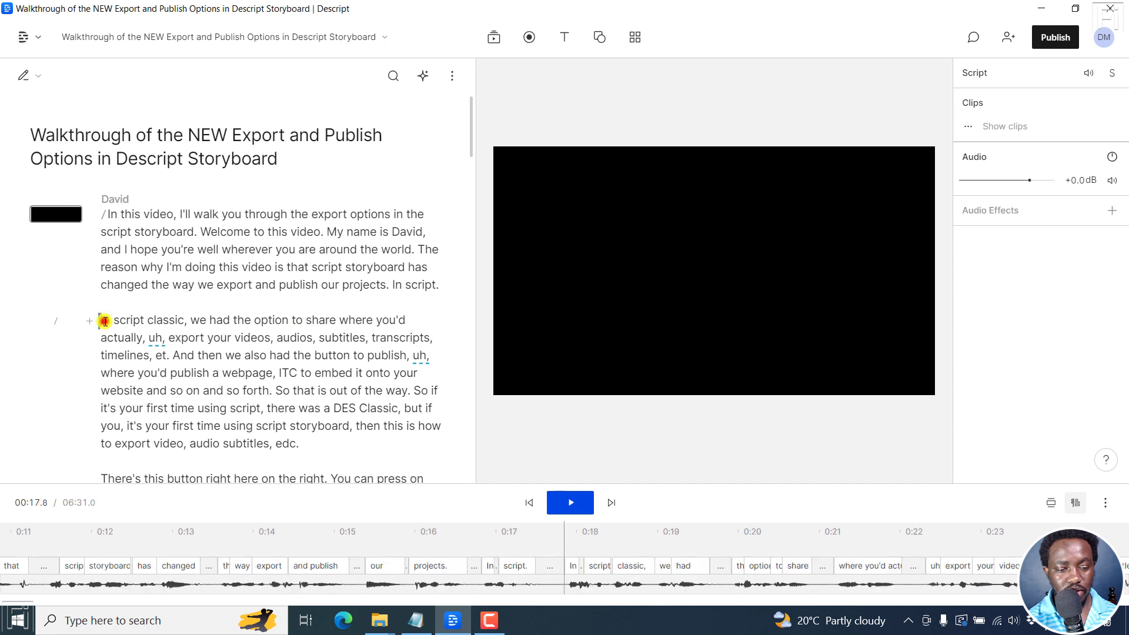
pyautogui.click(57, 323)
pyautogui.click(171, 355)
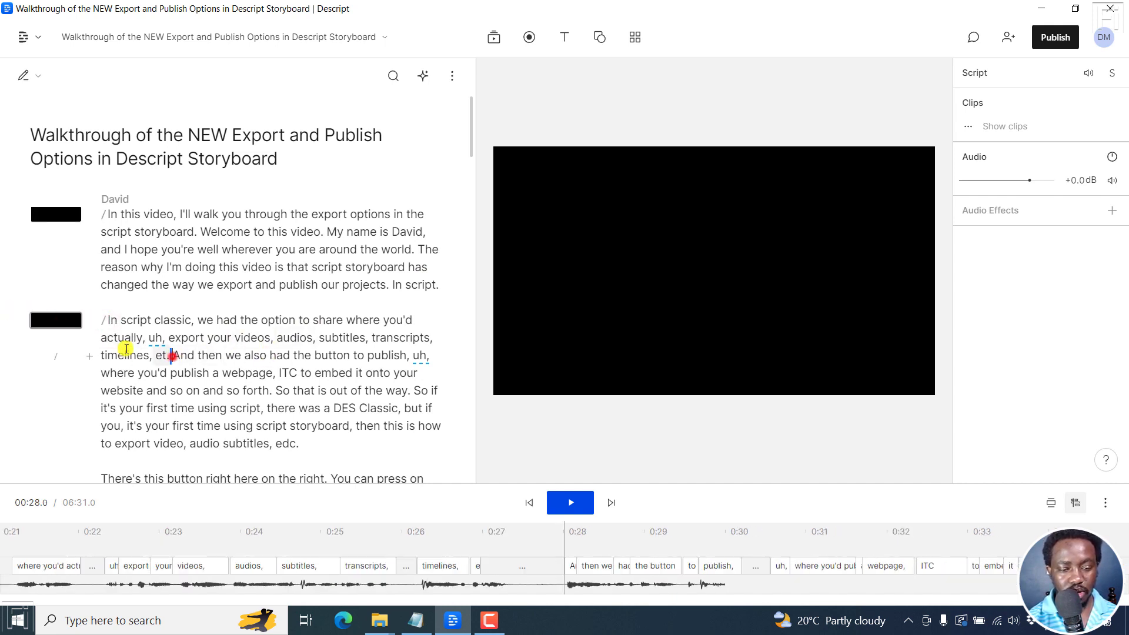
pyautogui.click(57, 356)
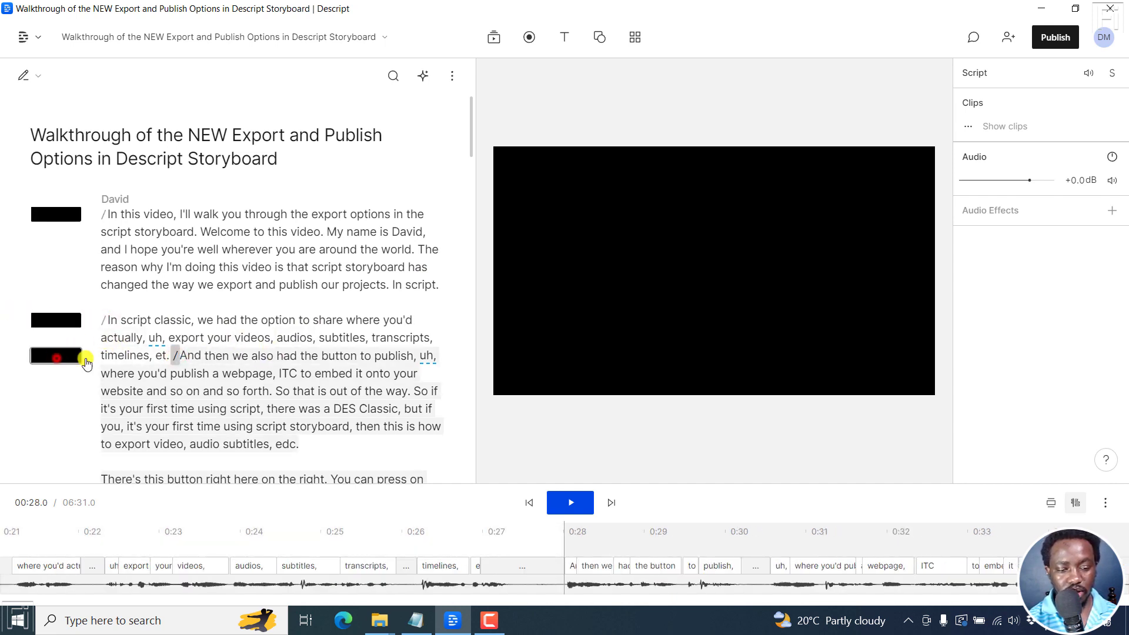
pyautogui.click(272, 391)
pyautogui.click(54, 395)
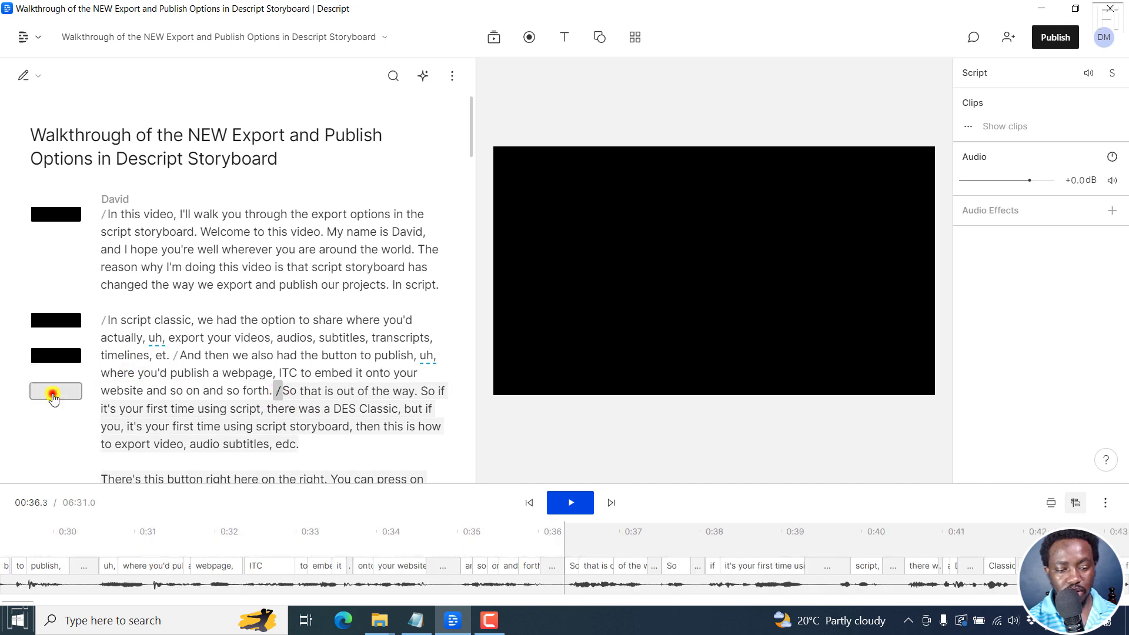
# Apply the Vlog Template's Intro Scene to the second scene, which starts at "In script classic".
pyautogui.click(635, 37)
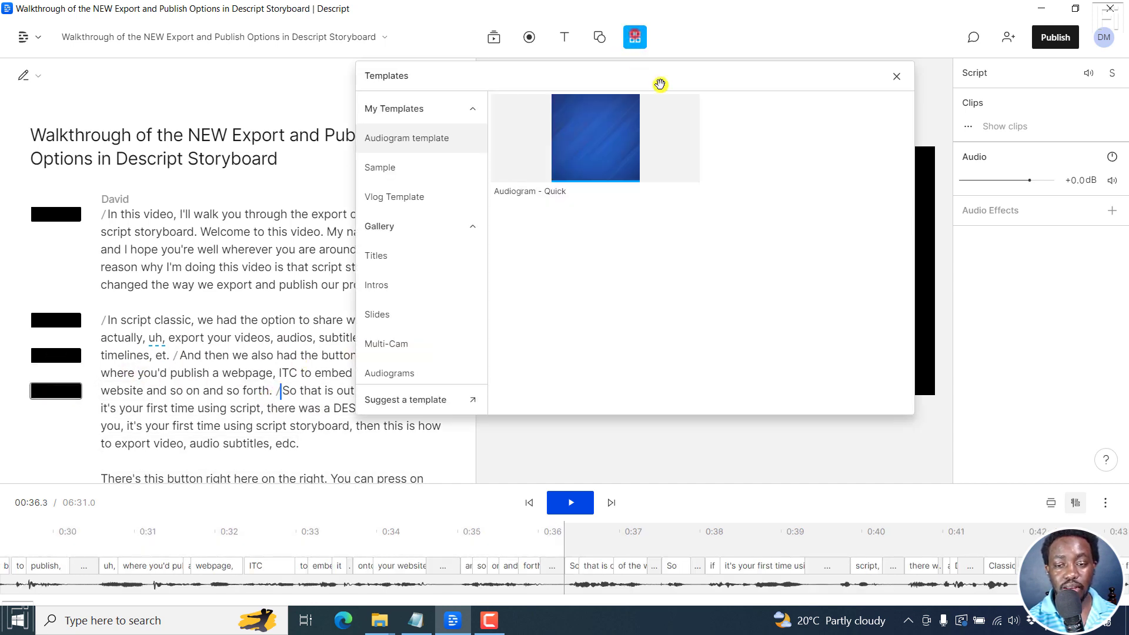
pyautogui.click(400, 166)
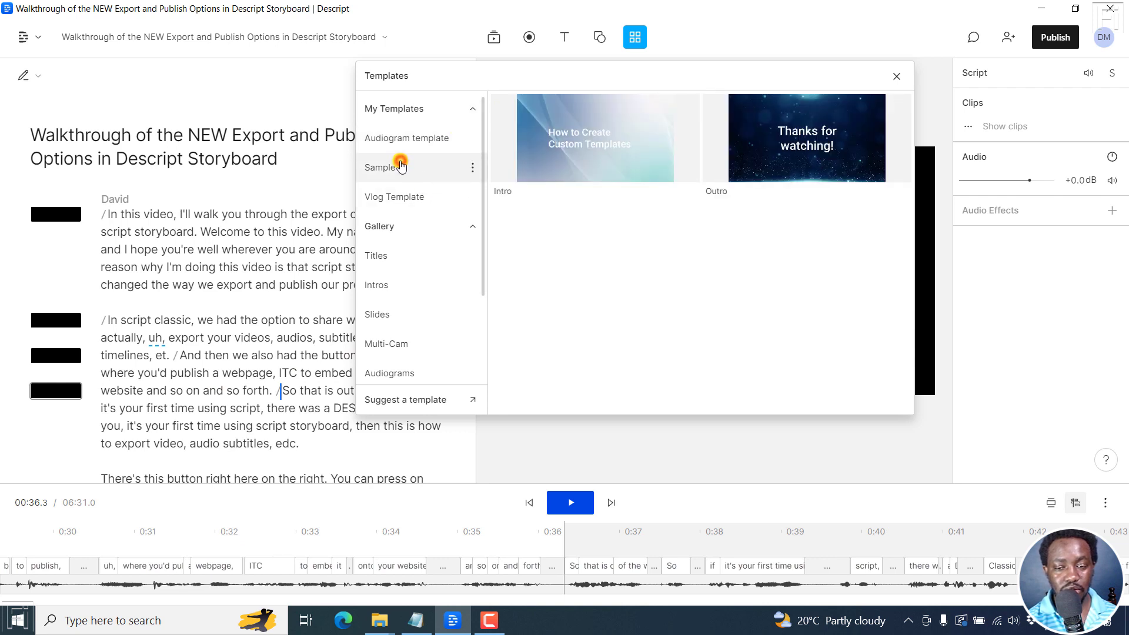
pyautogui.click(402, 196)
pyautogui.click(575, 157)
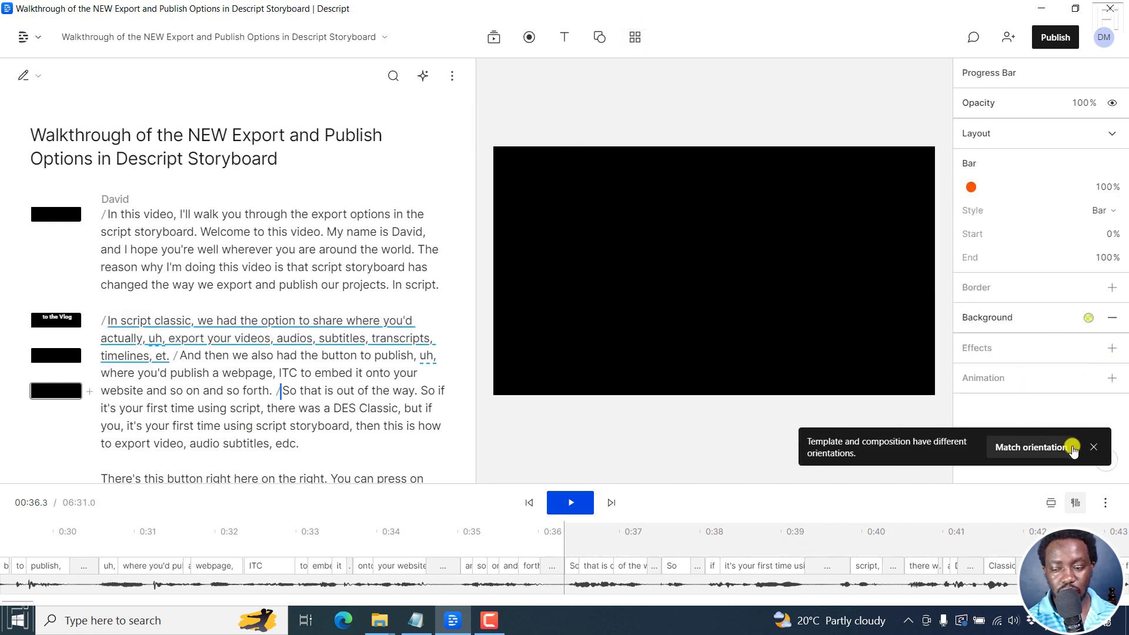
# Apply the Vlog Template's Outro Scene to the third scene, which starts at "And then we also had".
pyautogui.click(635, 38)
pyautogui.moveTo(771, 164); pyautogui.dragTo(306, 383)
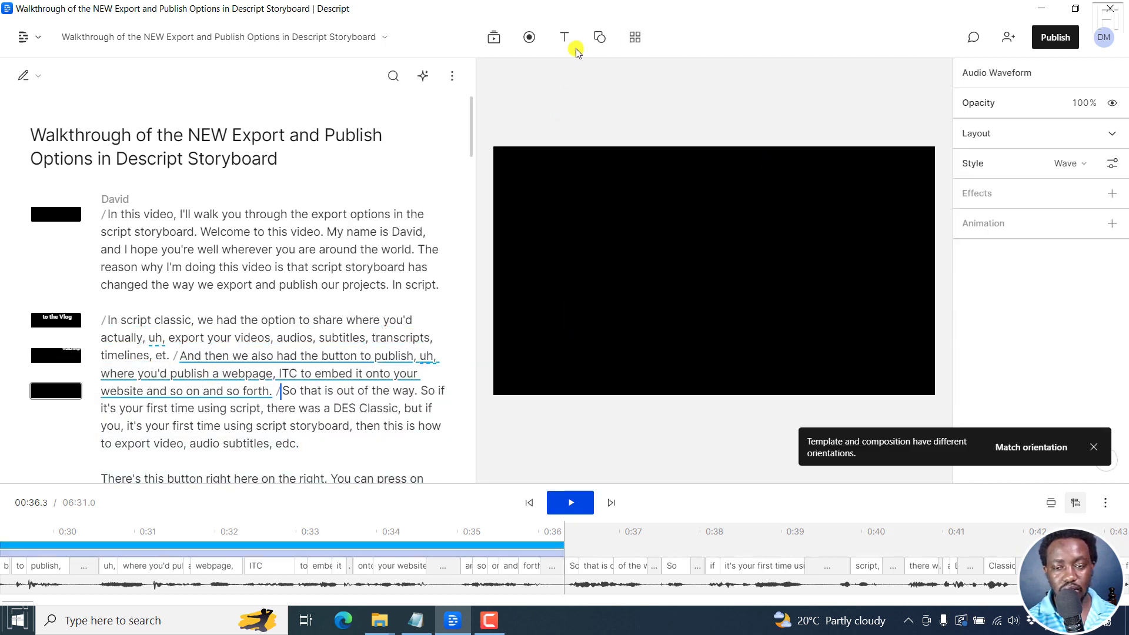
# Apply the gallery's Strong Slide to the scene starting at "So that is out of the way" and dismiss the notifications.
pyautogui.click(635, 38)
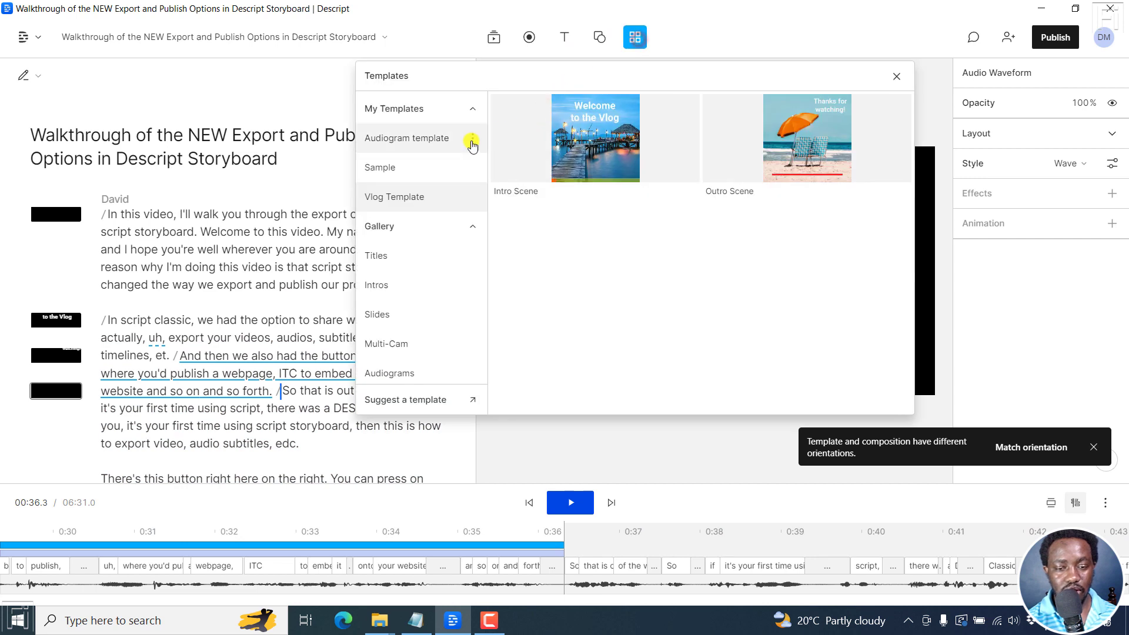
pyautogui.moveTo(482, 227); pyautogui.dragTo(479, 275)
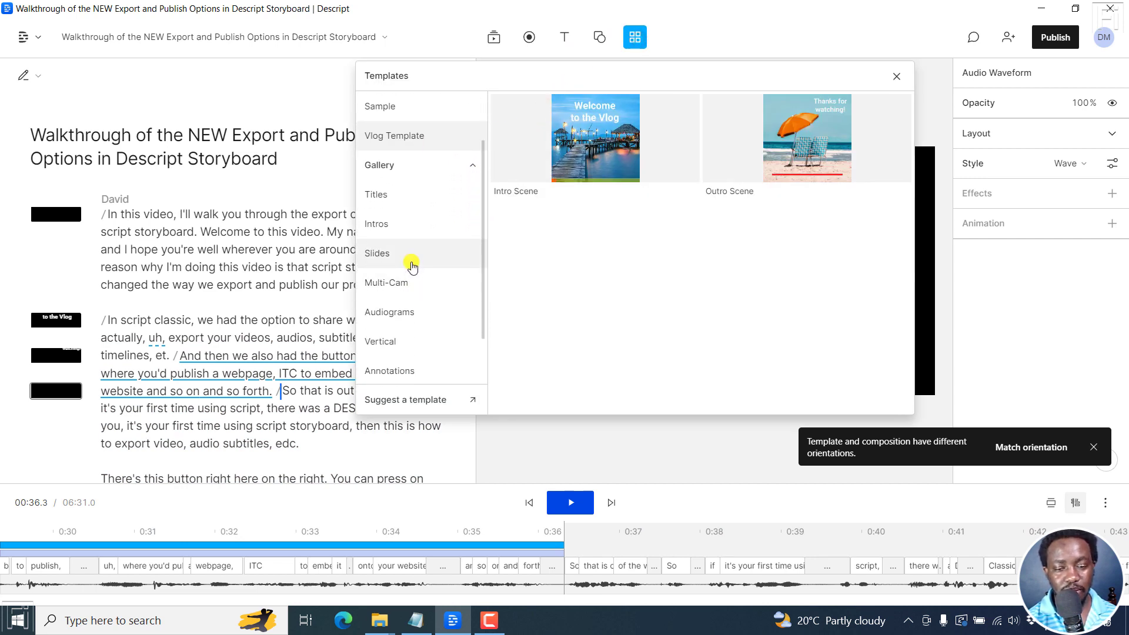
pyautogui.click(391, 259)
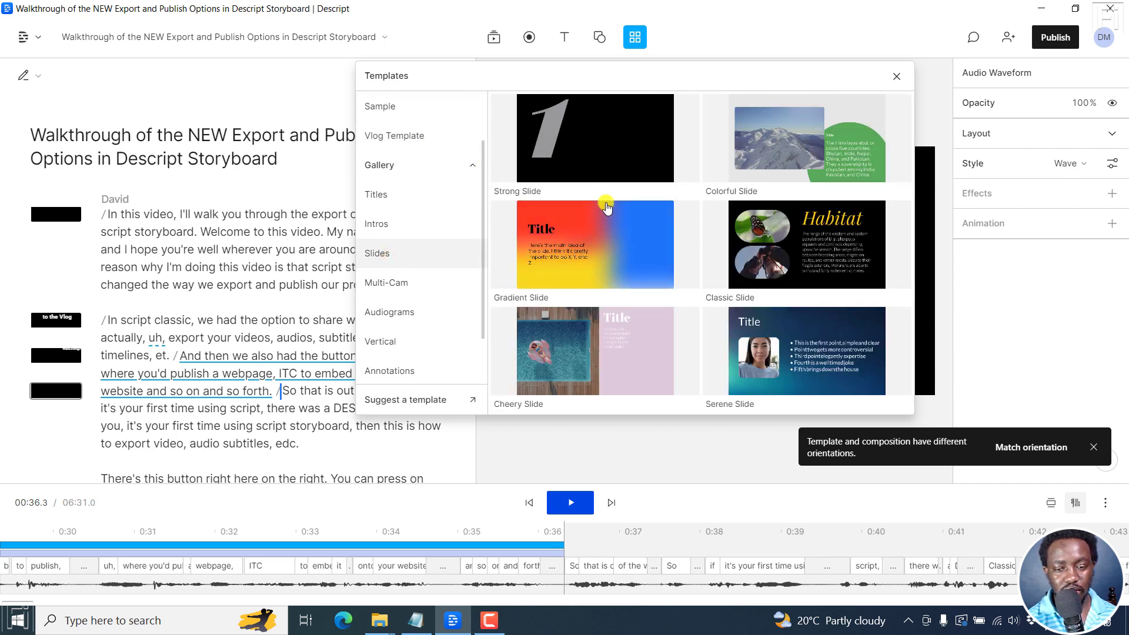
pyautogui.moveTo(585, 152); pyautogui.dragTo(196, 423)
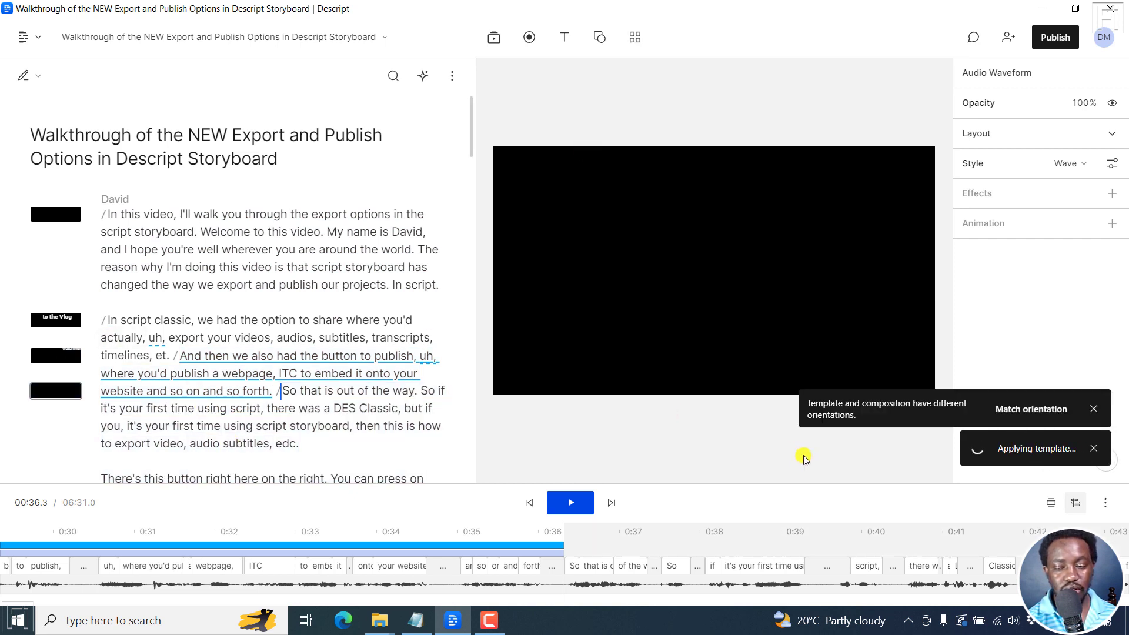
pyautogui.click(1093, 448)
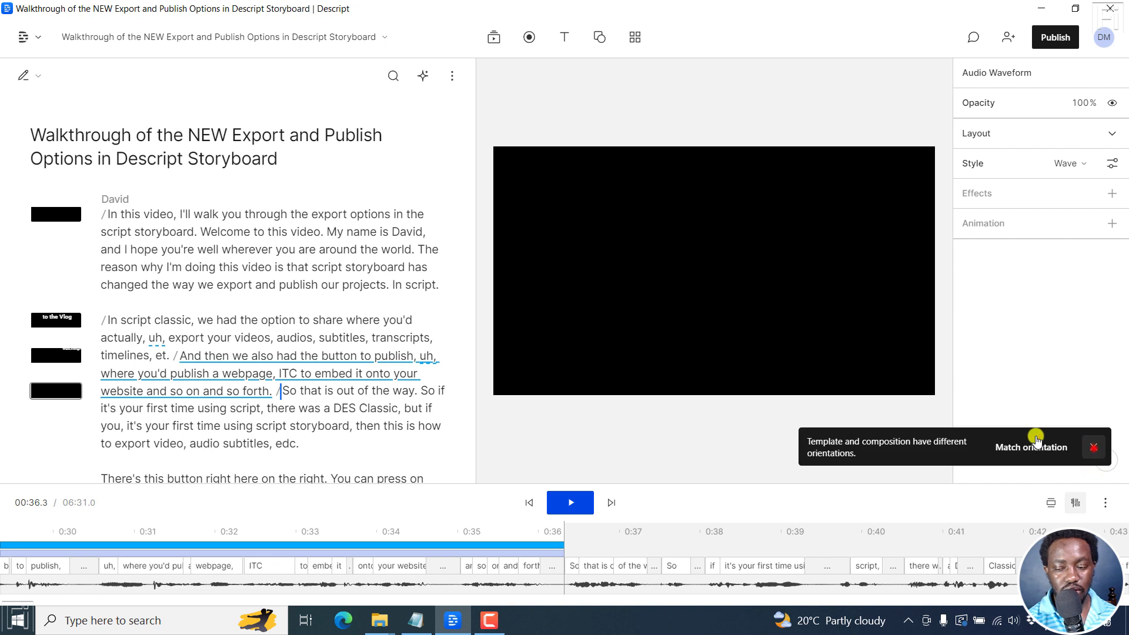
pyautogui.click(1093, 447)
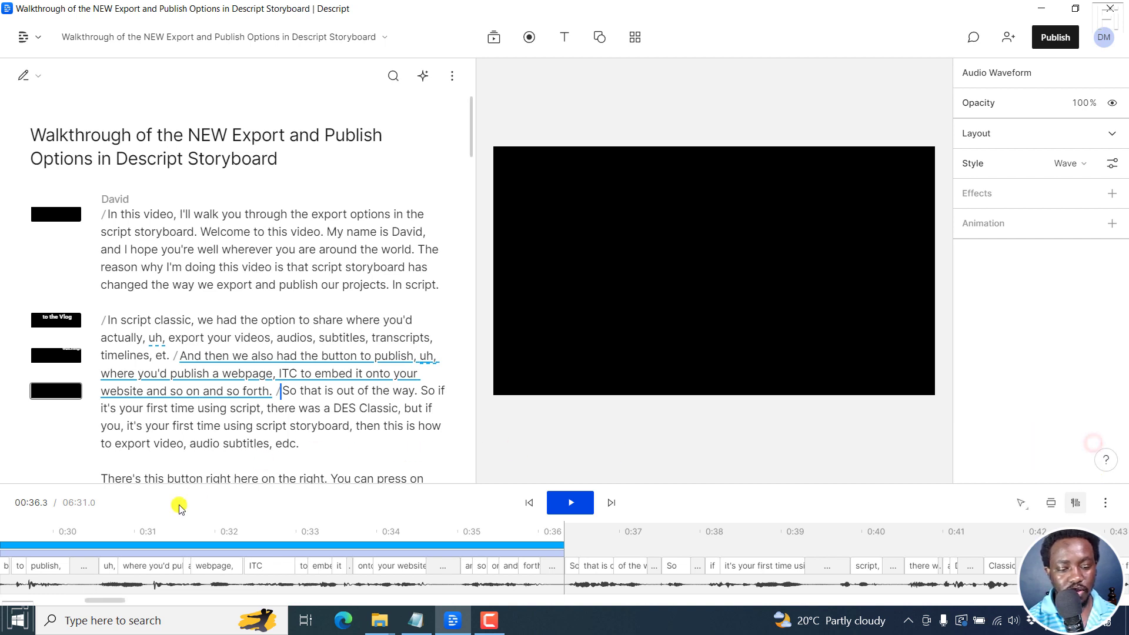
# Split the script into new scenes before "But if you click on this dropdown" and "There's this button right here".
pyautogui.click(284, 414)
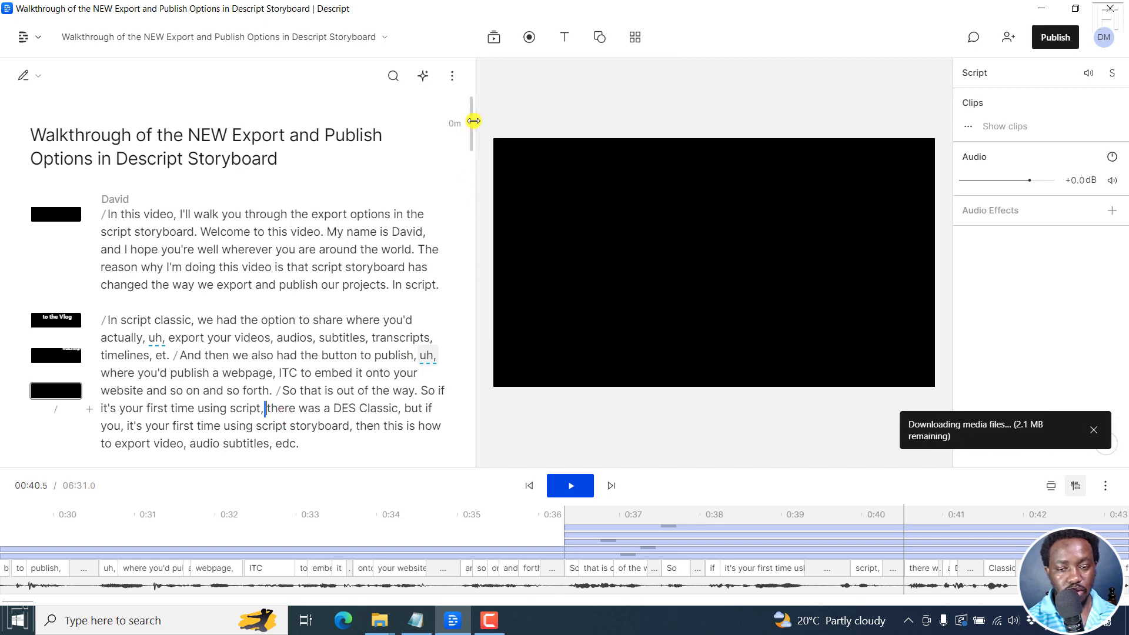
pyautogui.scroll(-6, 472, 123)
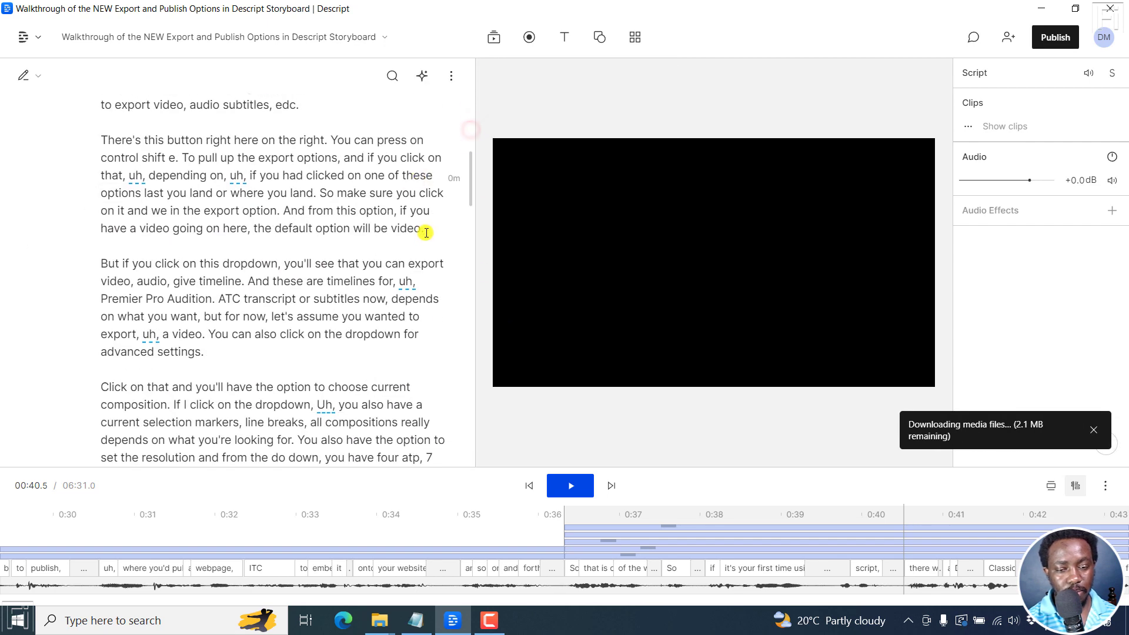
pyautogui.click(426, 233)
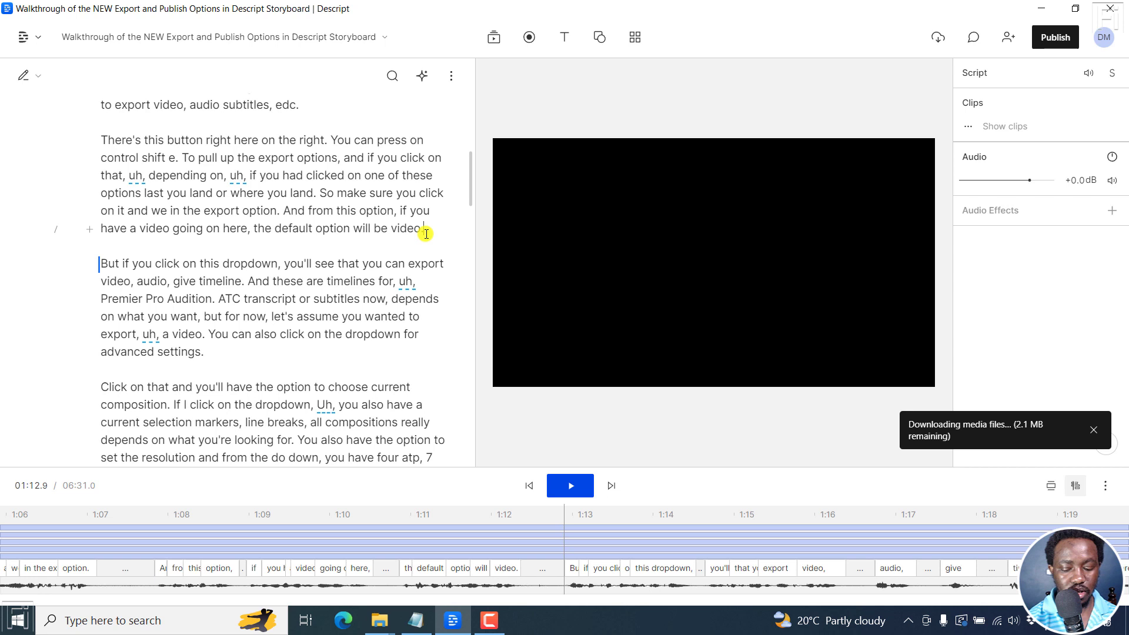
pyautogui.write('/')
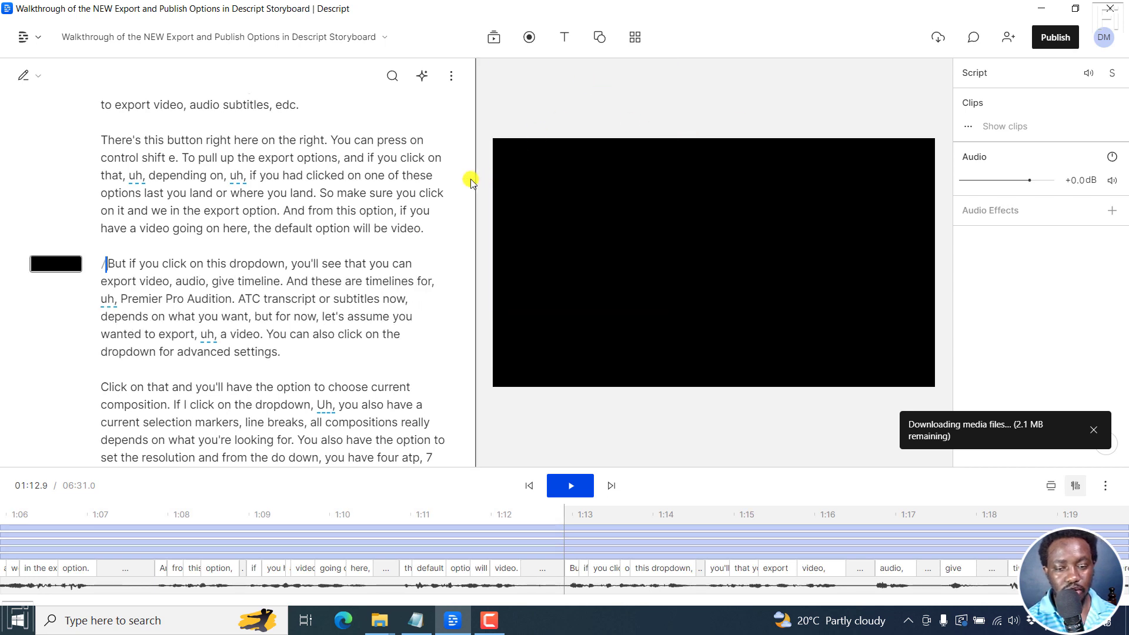
pyautogui.scroll(3, 470, 175)
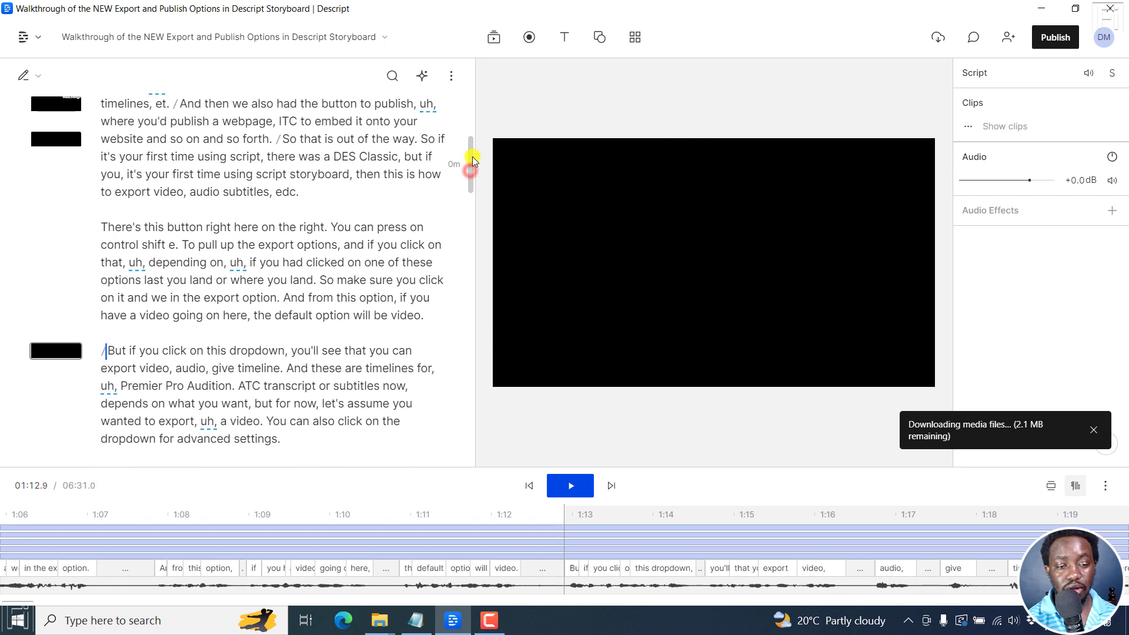
pyautogui.click(105, 236)
pyautogui.write('/')
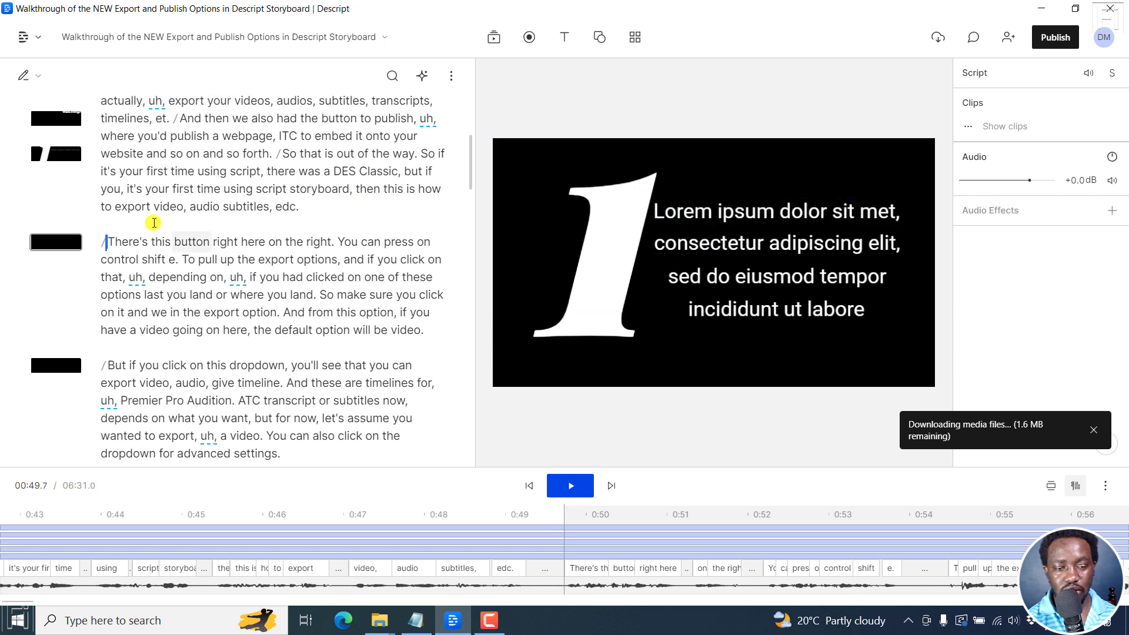
# Reset the scene starting at "So that is out of the way" and apply the Sample template's Intro to it.
pyautogui.rightClick(51, 158)
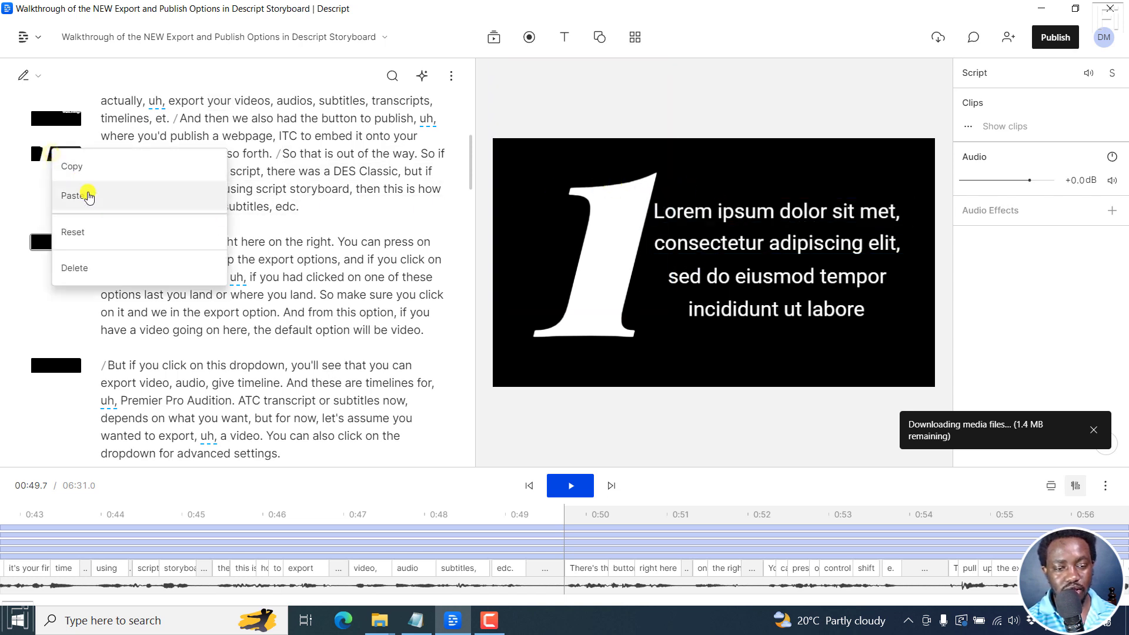
pyautogui.click(88, 227)
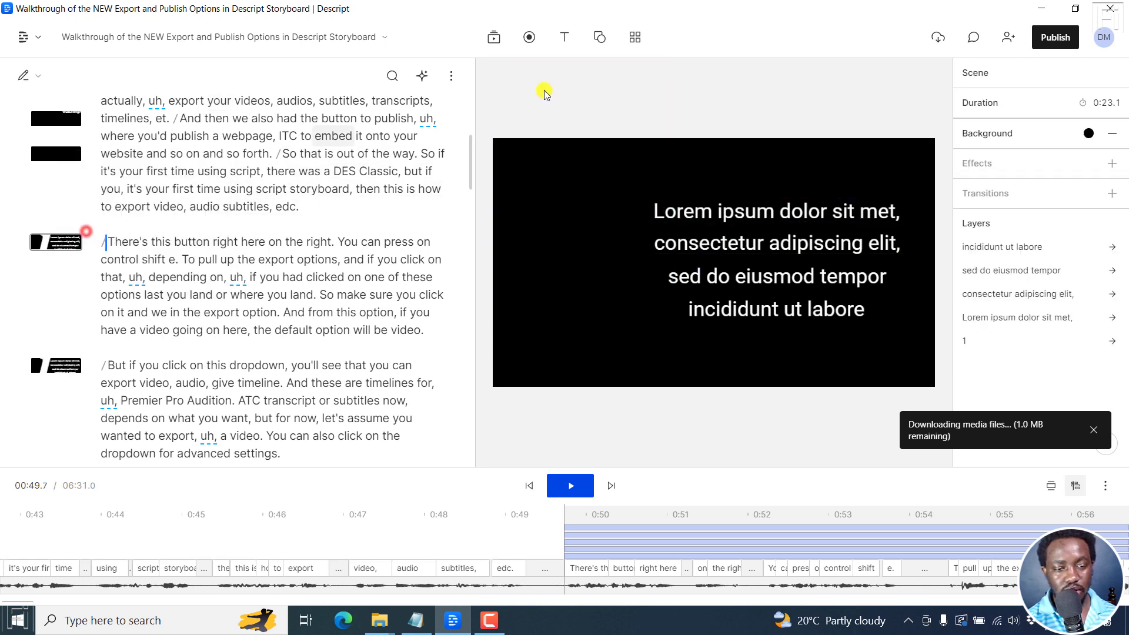
pyautogui.click(632, 38)
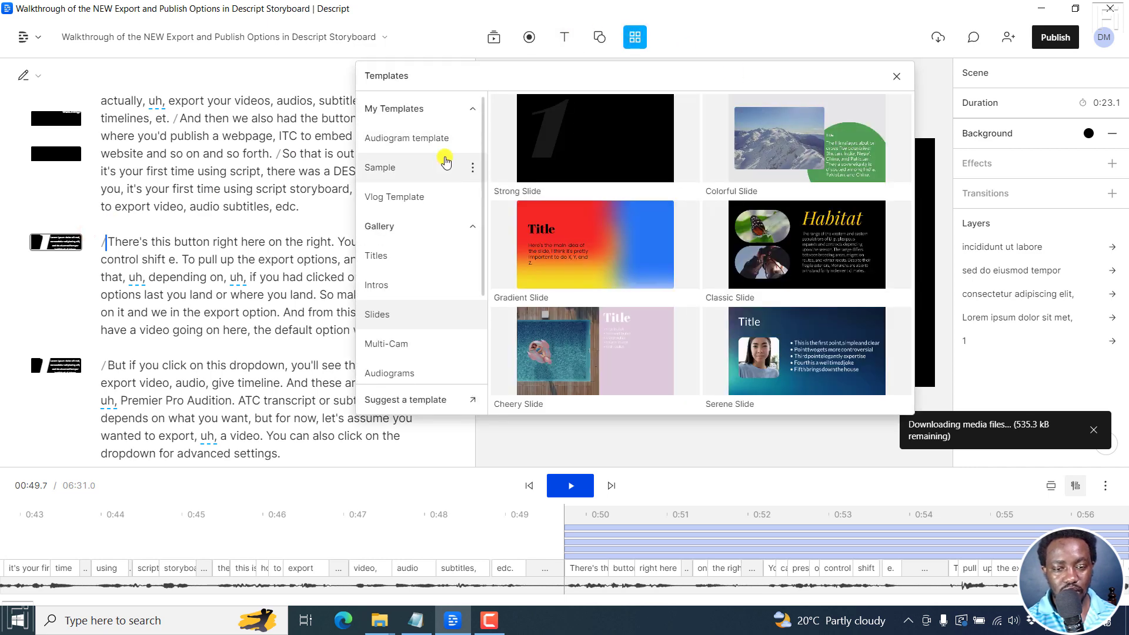
pyautogui.click(417, 164)
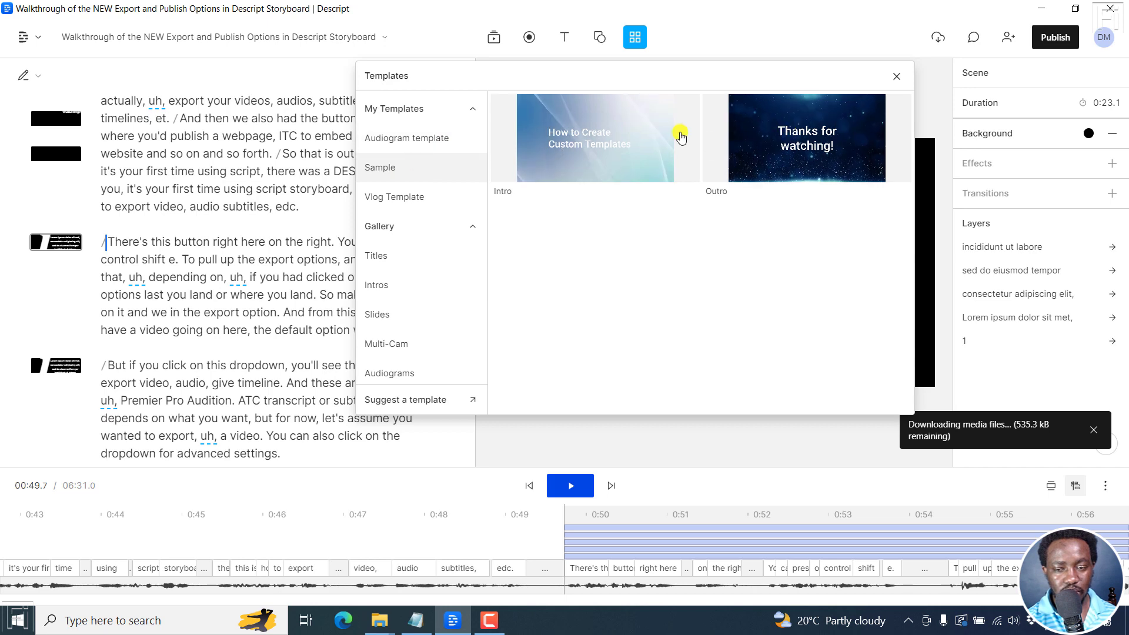
pyautogui.moveTo(558, 137); pyautogui.dragTo(122, 178)
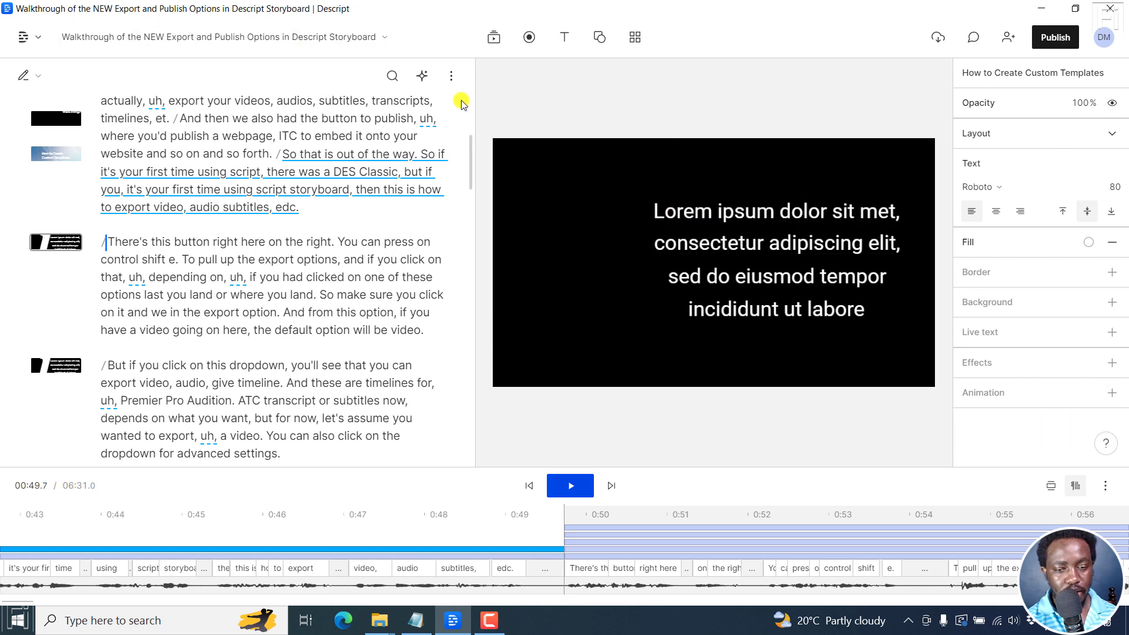
# Play the composition from "In script classic" into the scene starting at "So that is out of the way" to check the applied templates.
pyautogui.moveTo(471, 152); pyautogui.dragTo(470, 128)
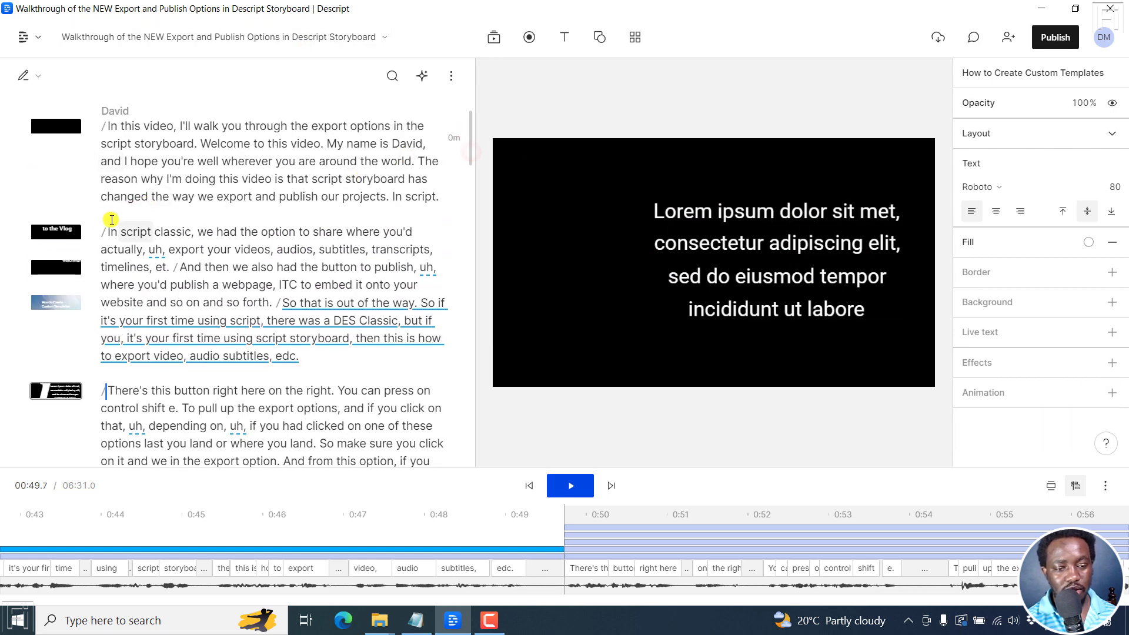
pyautogui.click(111, 231)
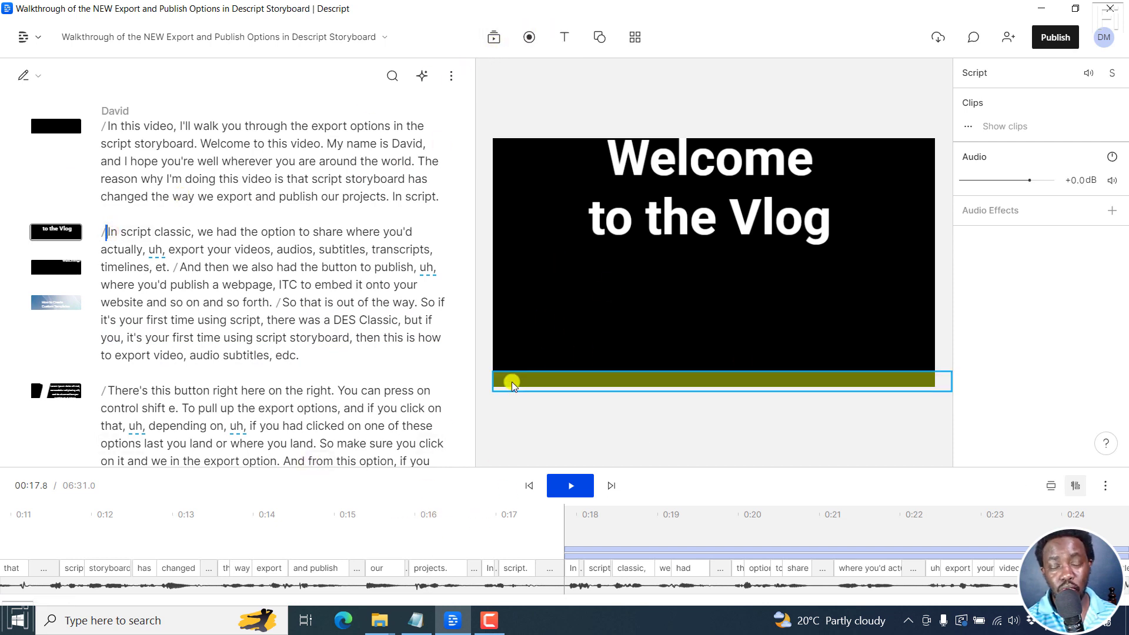
pyautogui.click(570, 485)
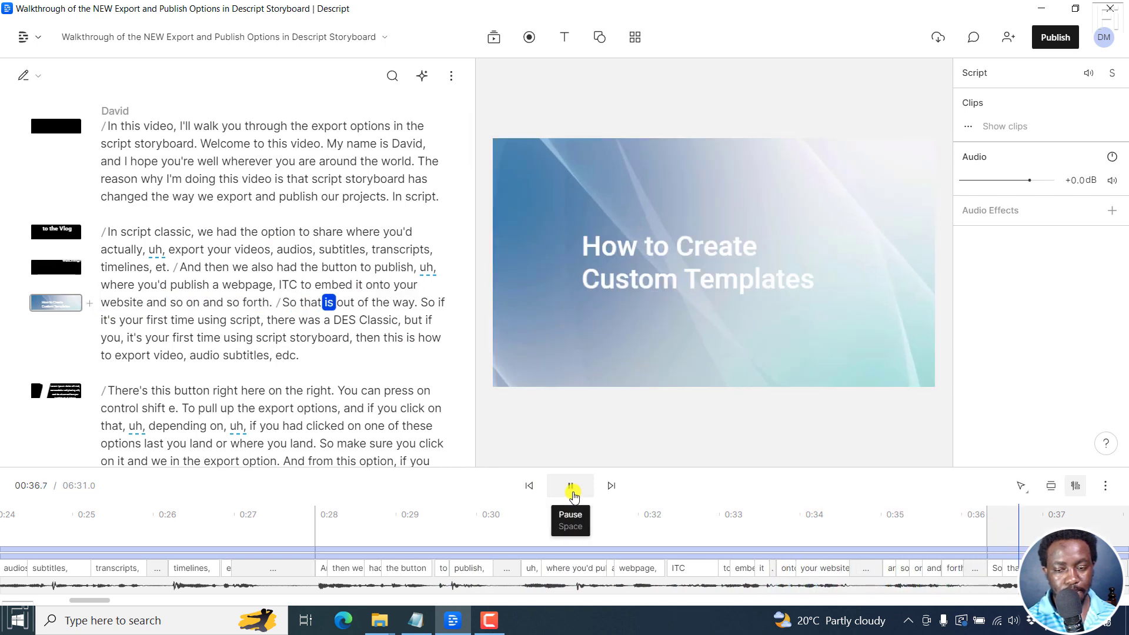
pyautogui.click(570, 486)
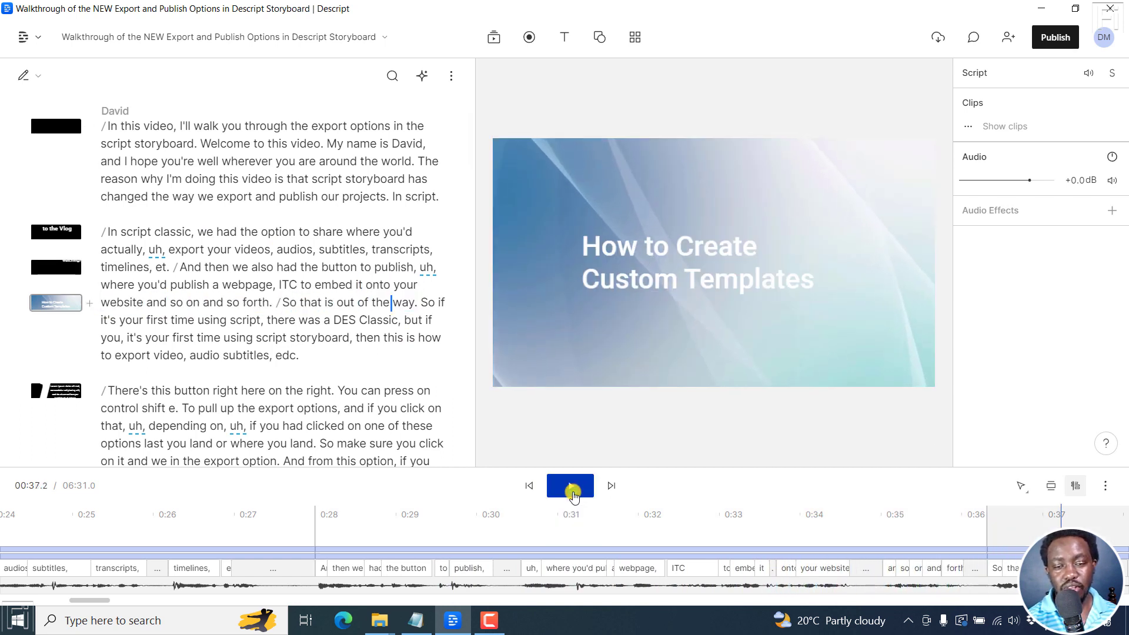
# Collapse and expand the My Templates and Gallery groups to review the template library, and close it.
pyautogui.click(635, 37)
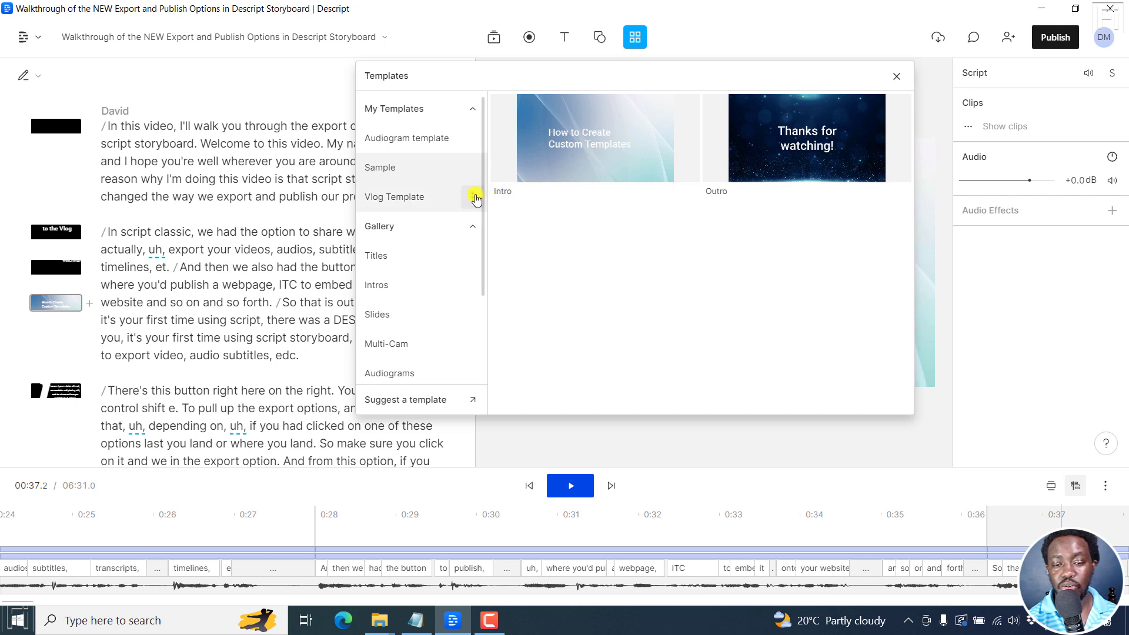
pyautogui.click(474, 110)
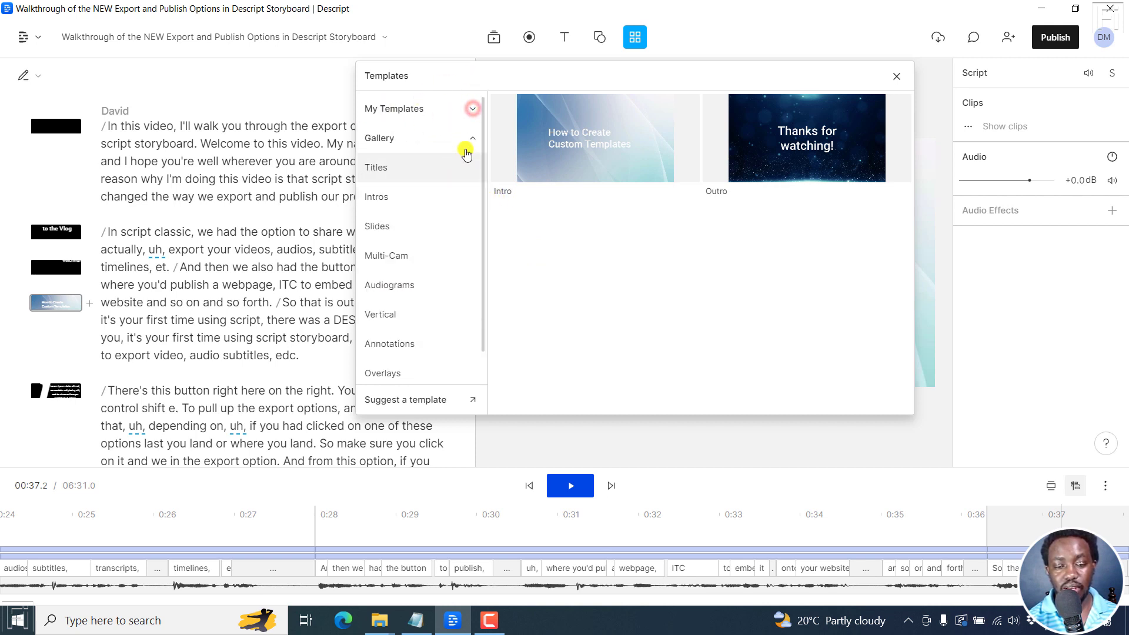
pyautogui.click(469, 141)
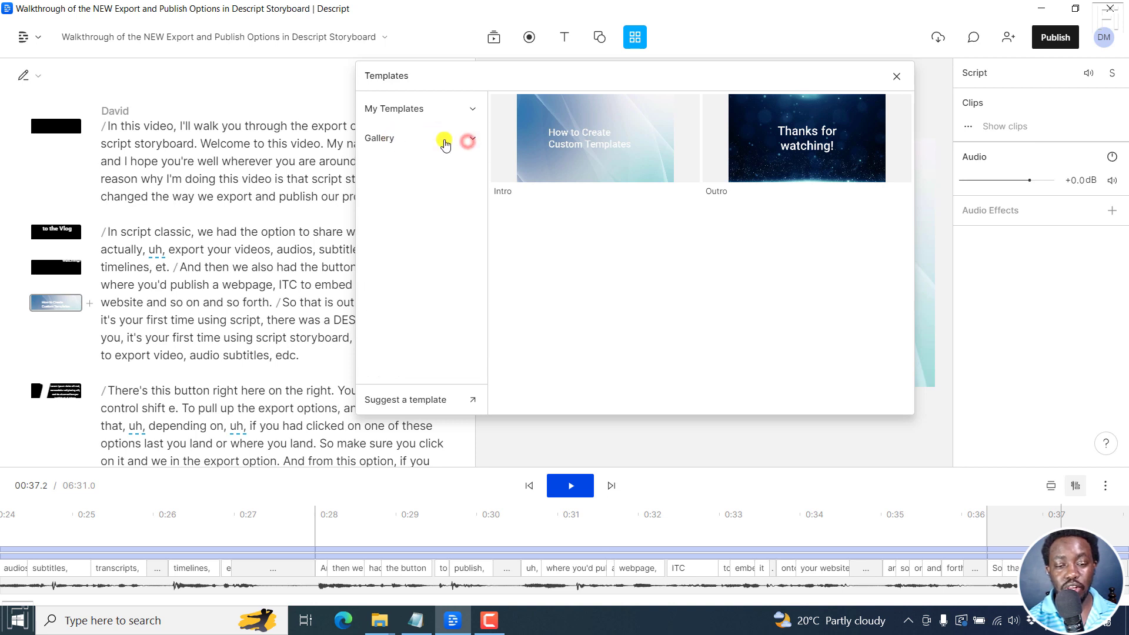
pyautogui.click(469, 141)
pyautogui.click(473, 139)
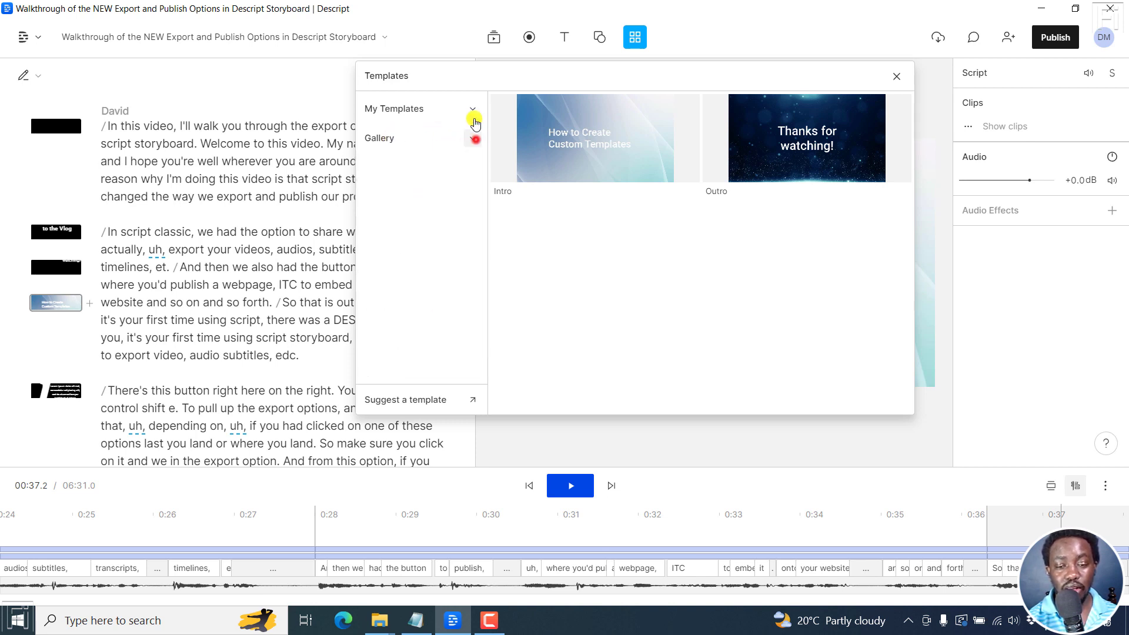
pyautogui.click(473, 112)
pyautogui.click(462, 116)
pyautogui.click(470, 112)
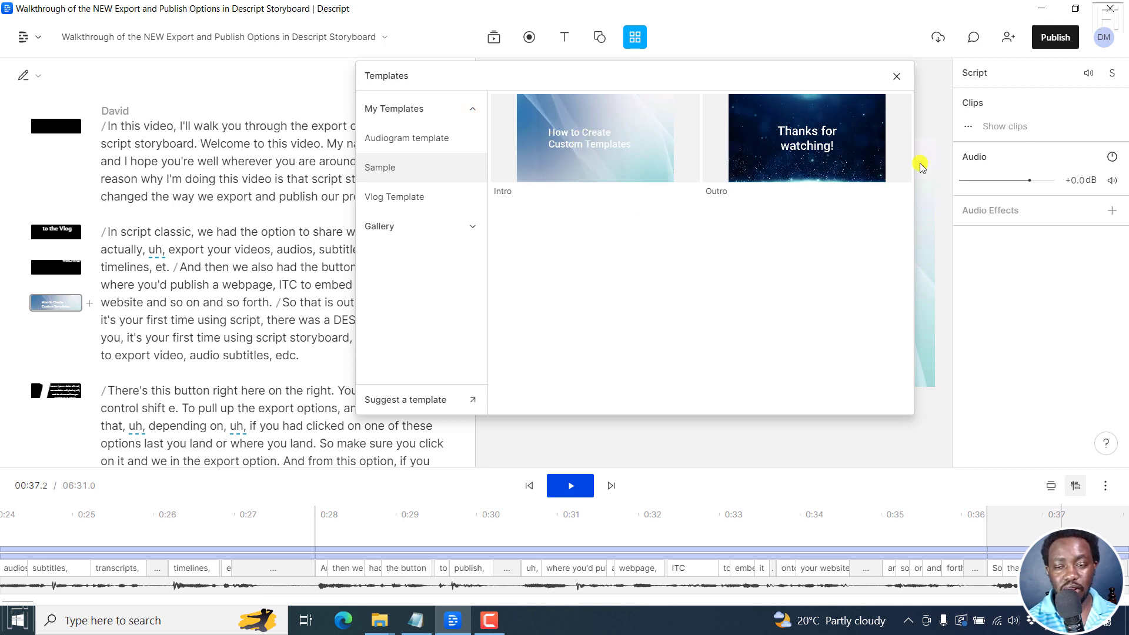
pyautogui.click(900, 79)
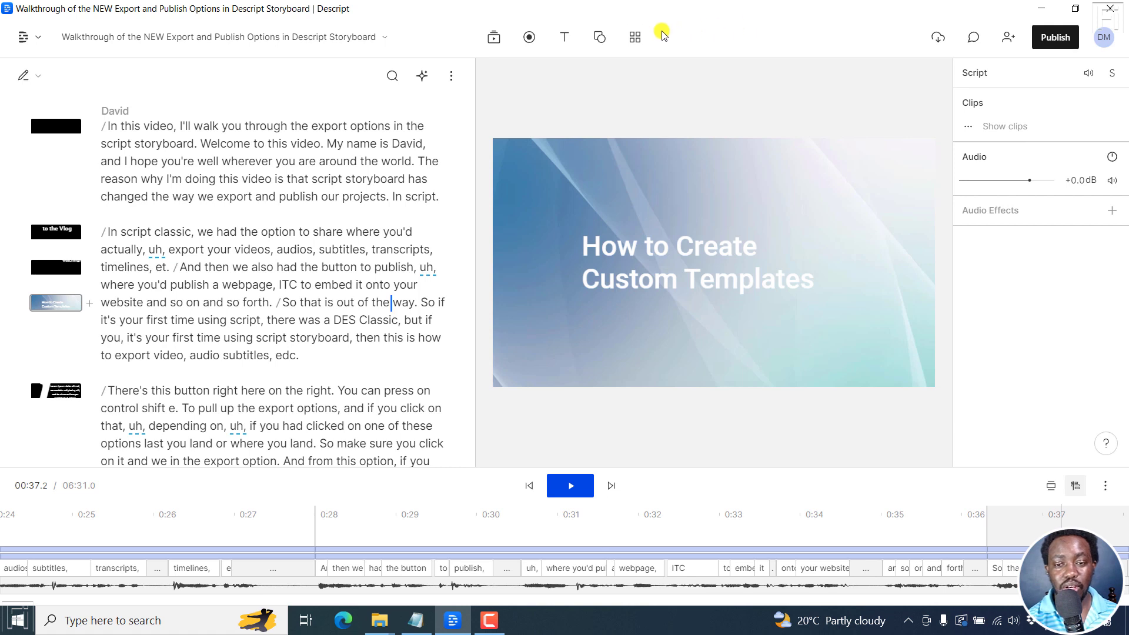
# Open the custom Audiogram template for editing, view it in a maximized window, and return to the walkthrough project.
pyautogui.click(637, 37)
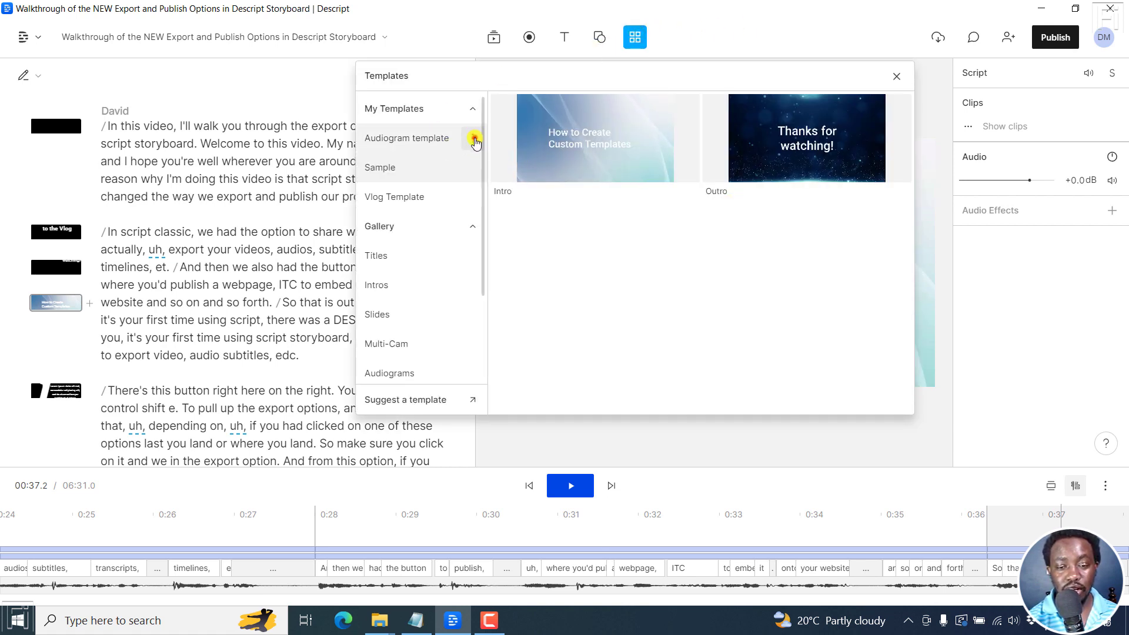
pyautogui.click(475, 140)
pyautogui.click(446, 169)
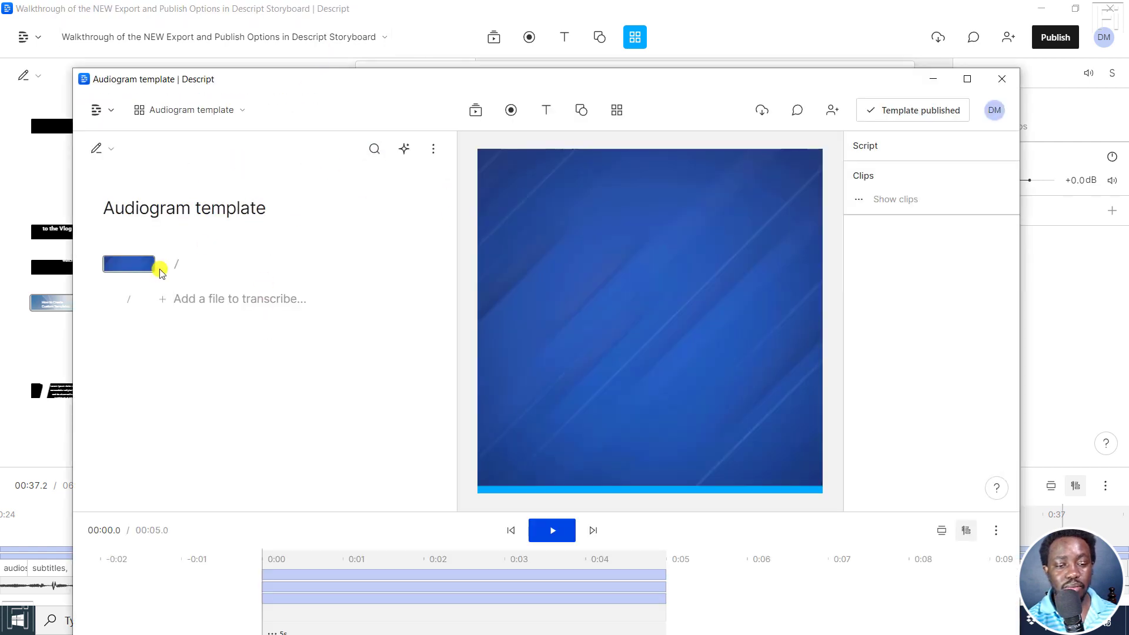
pyautogui.click(967, 78)
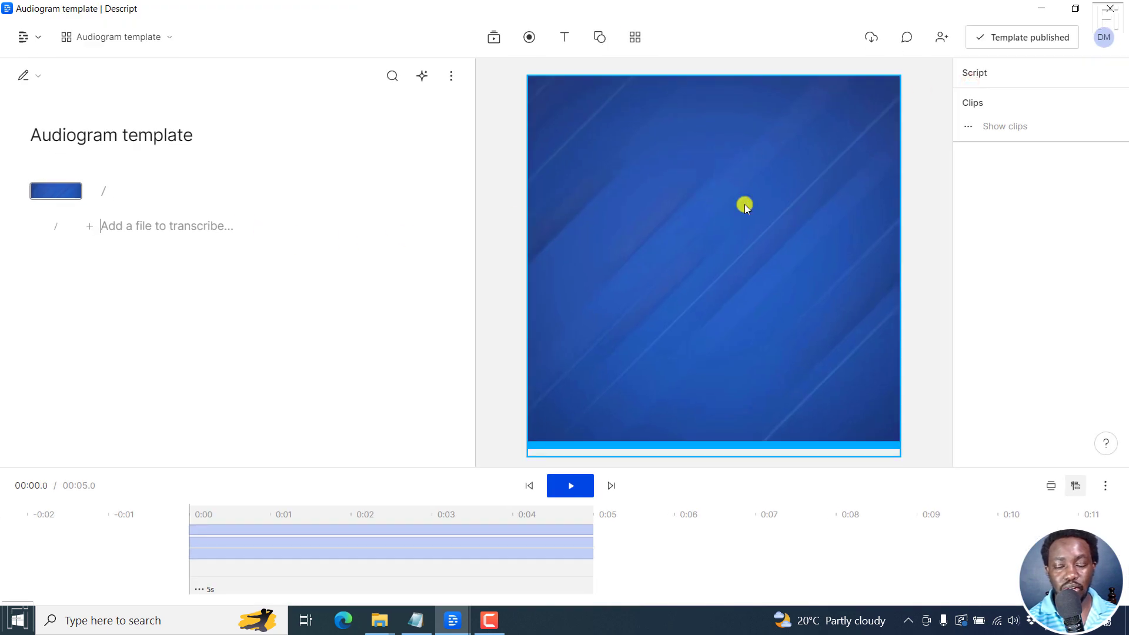
pyautogui.click(1045, 11)
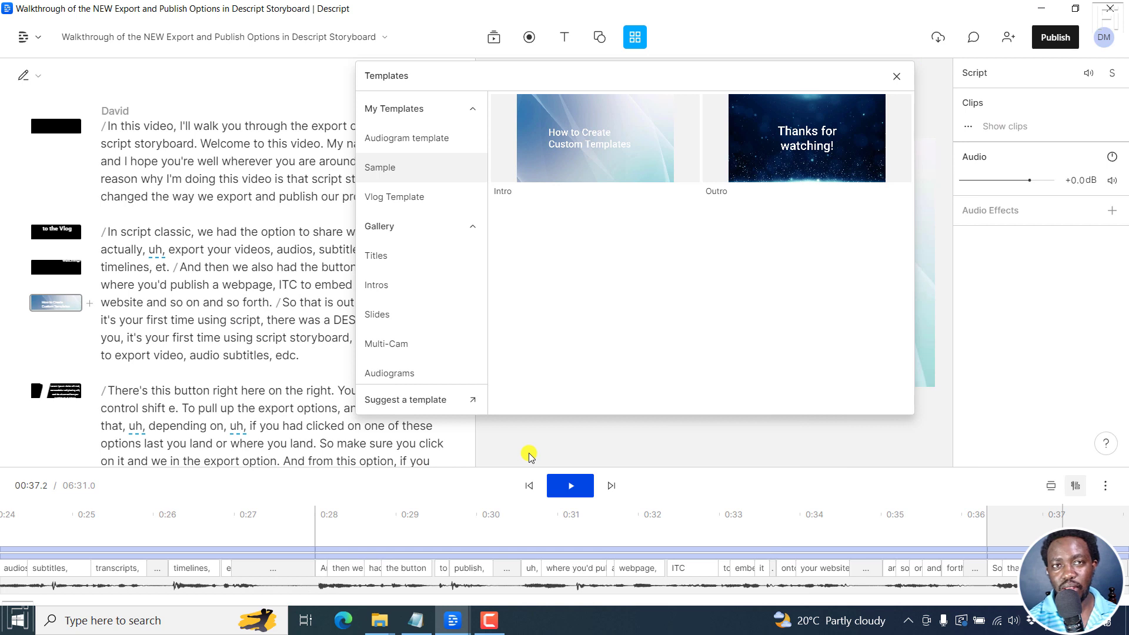